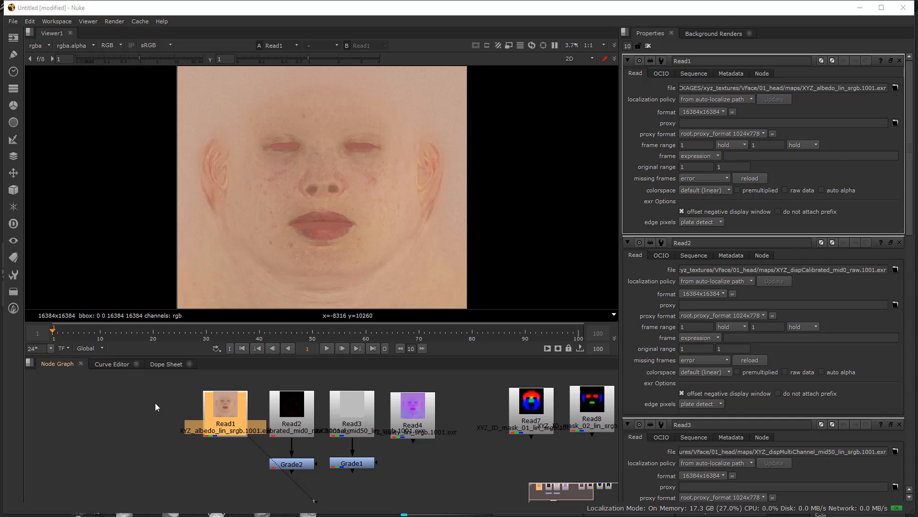
Look over the texture nodes in the graph and examine the whole face in the Read1 albedo map
{"action": "scroll", "coordinate": [149, 404], "scroll_direction": "down", "scroll_amount": 1}
{"action": "scroll", "coordinate": [403, 452], "scroll_direction": "down", "scroll_amount": 1}
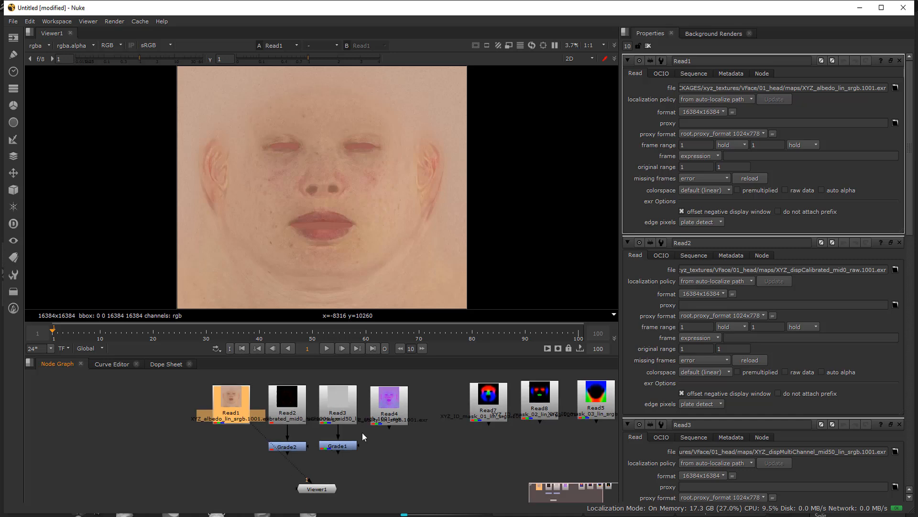
{"action": "middle_click_drag", "start_coordinate": [362, 433], "coordinate": [332, 451]}
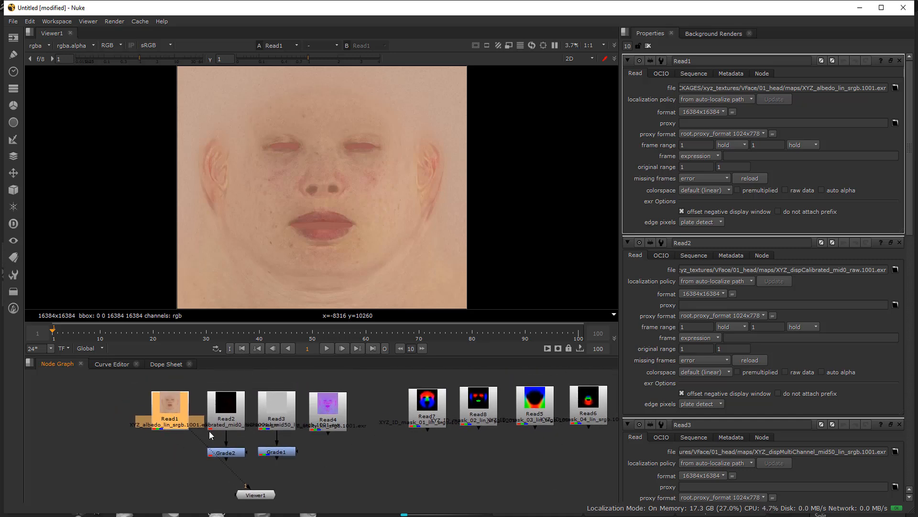
{"action": "middle_click_drag", "start_coordinate": [137, 456], "coordinate": [197, 468]}
{"action": "scroll", "coordinate": [150, 447], "scroll_direction": "up", "scroll_amount": 1}
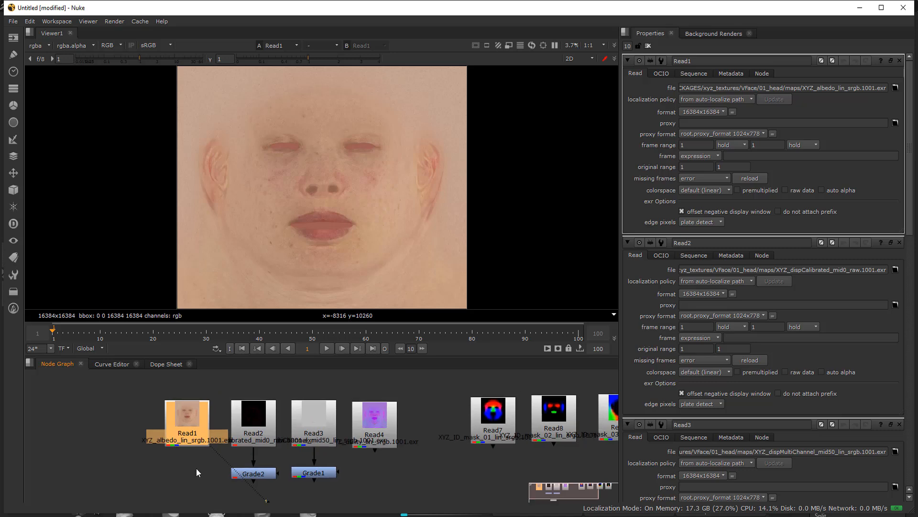
{"action": "scroll", "coordinate": [338, 180], "scroll_direction": "up", "scroll_amount": 4}
{"action": "middle_click_drag", "start_coordinate": [326, 183], "coordinate": [354, 165]}
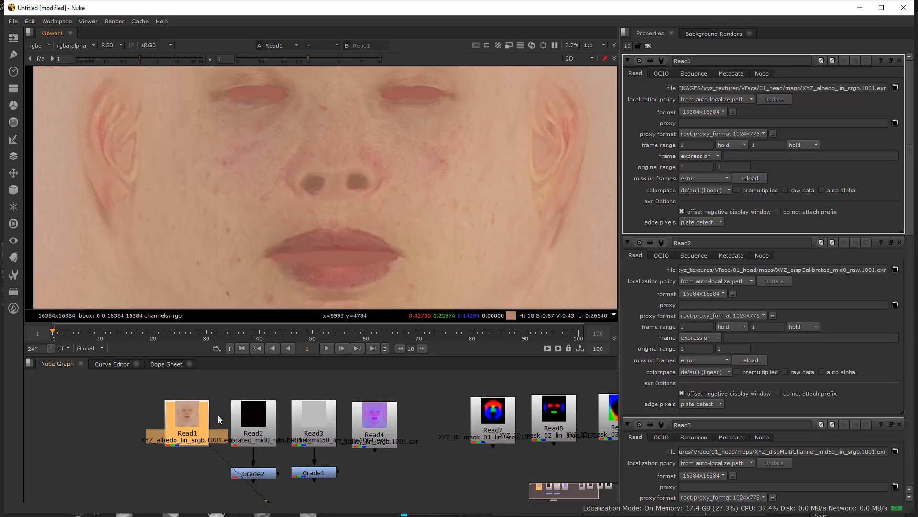
{"action": "middle_click_drag", "start_coordinate": [231, 374], "coordinate": [227, 387]}
{"action": "middle_click_drag", "start_coordinate": [430, 168], "coordinate": [419, 183]}
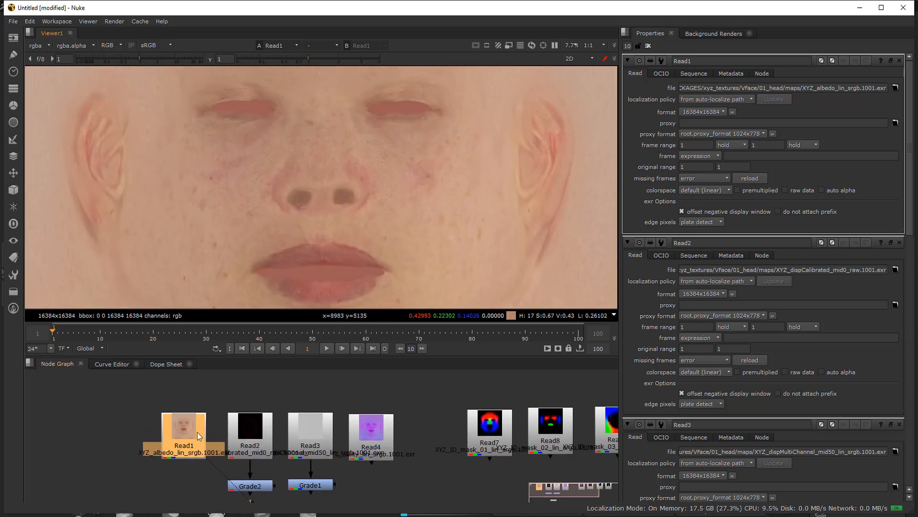
Examine the skin pore detail around the nose and cheeks in the Read1 albedo map
{"action": "scroll", "coordinate": [421, 179], "scroll_direction": "up", "scroll_amount": 8}
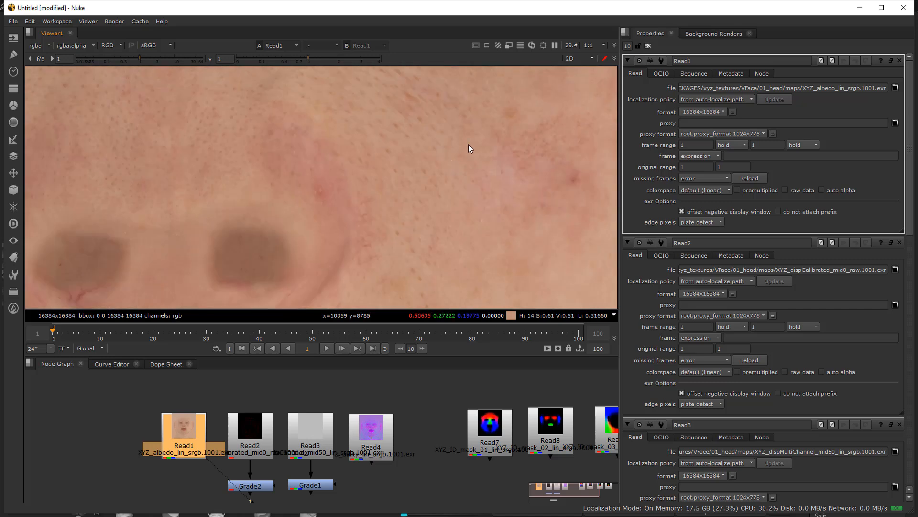
{"action": "middle_click_drag", "start_coordinate": [335, 139], "coordinate": [530, 101]}
{"action": "middle_click_drag", "start_coordinate": [290, 222], "coordinate": [410, 182]}
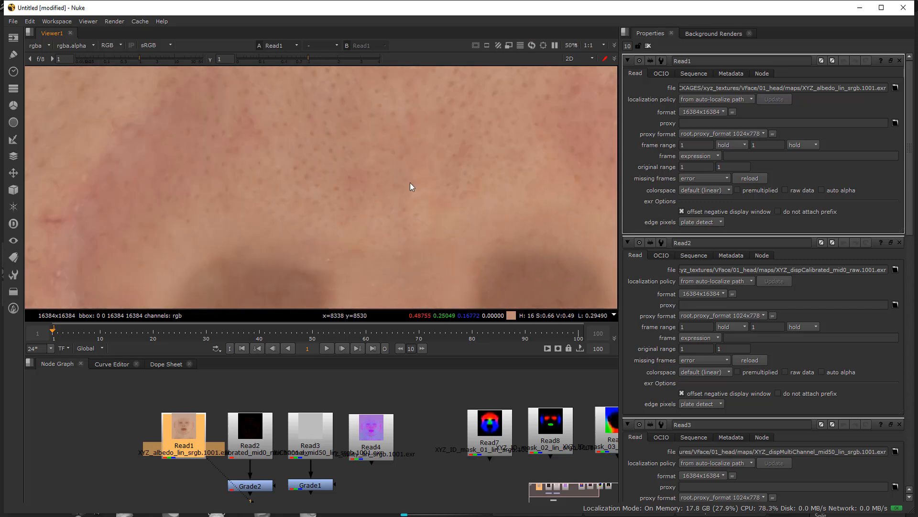
{"action": "scroll", "coordinate": [410, 183], "scroll_direction": "up", "scroll_amount": 2}
{"action": "middle_click_drag", "start_coordinate": [221, 165], "coordinate": [272, 145]}
{"action": "middle_click_drag", "start_coordinate": [445, 168], "coordinate": [335, 220]}
{"action": "middle_click_drag", "start_coordinate": [444, 139], "coordinate": [305, 194]}
Examine the eyes, brow and surrounding skin in the Read1 albedo map
{"action": "scroll", "coordinate": [365, 160], "scroll_direction": "down", "scroll_amount": 3}
{"action": "scroll", "coordinate": [365, 174], "scroll_direction": "down", "scroll_amount": 2}
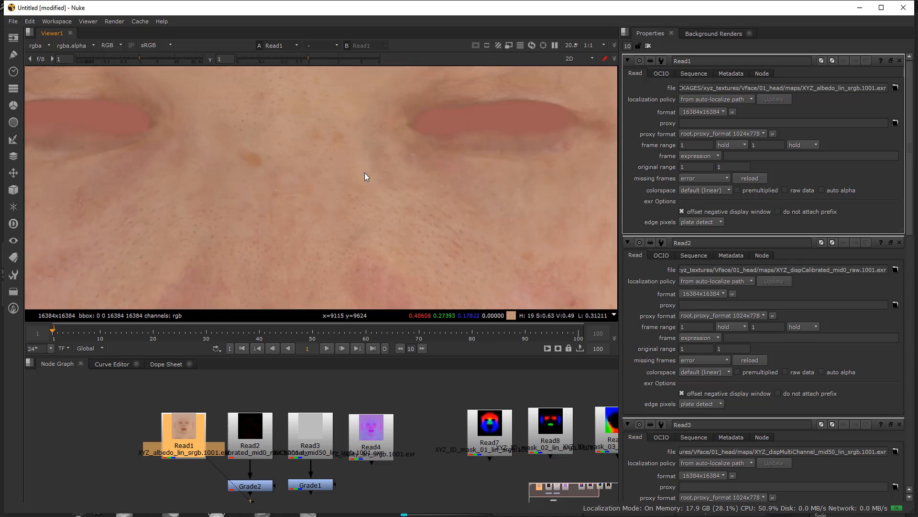
{"action": "middle_click_drag", "start_coordinate": [318, 157], "coordinate": [328, 237]}
{"action": "scroll", "coordinate": [328, 237], "scroll_direction": "down", "scroll_amount": 1}
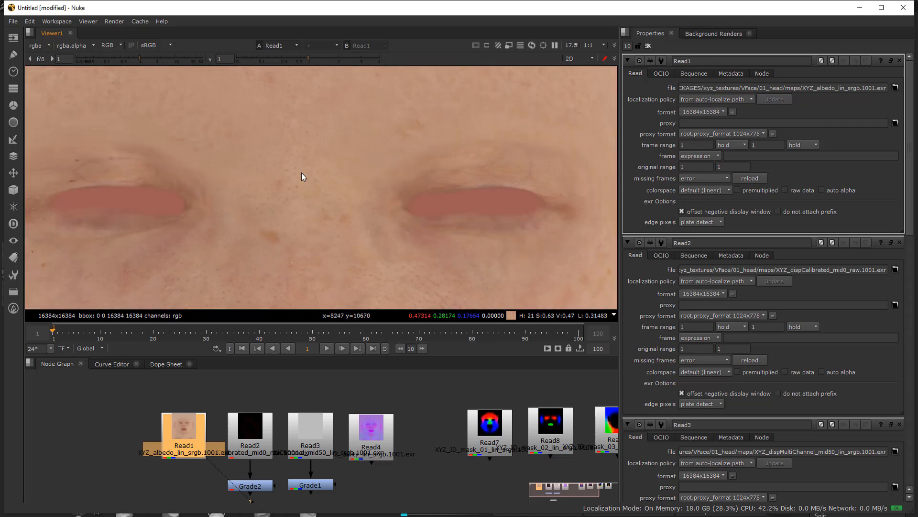
{"action": "middle_click_drag", "start_coordinate": [301, 174], "coordinate": [333, 96]}
{"action": "scroll", "coordinate": [333, 110], "scroll_direction": "down", "scroll_amount": 2}
{"action": "middle_click_drag", "start_coordinate": [382, 242], "coordinate": [358, 192]}
{"action": "scroll", "coordinate": [359, 171], "scroll_direction": "down", "scroll_amount": 2}
Display the Grade2 output of the calibrated displacement map in the viewer and inspect the face
{"action": "middle_click_drag", "start_coordinate": [261, 438], "coordinate": [177, 407]}
{"action": "scroll", "coordinate": [177, 406], "scroll_direction": "down", "scroll_amount": 1}
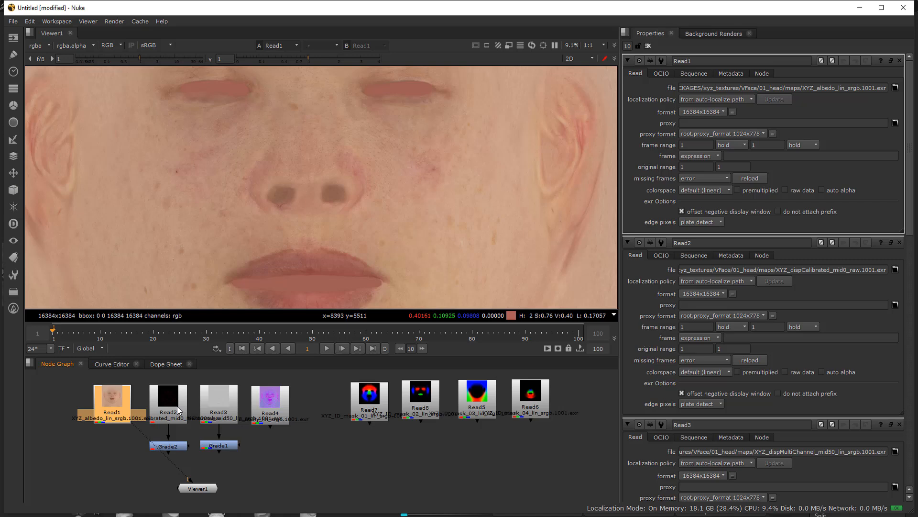
{"action": "left_click", "coordinate": [170, 446]}
{"action": "key", "text": "1"}
{"action": "scroll", "coordinate": [307, 221], "scroll_direction": "down", "scroll_amount": 3}
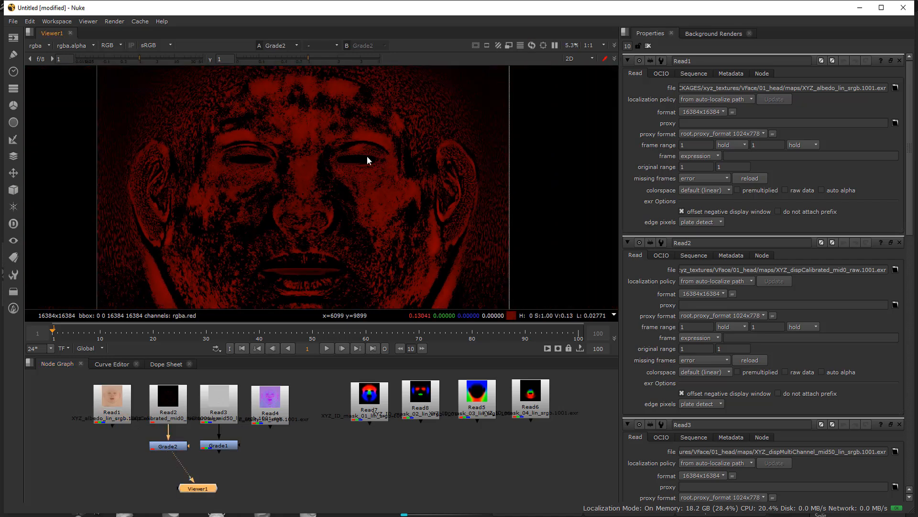
{"action": "middle_click_drag", "start_coordinate": [328, 213], "coordinate": [338, 176]}
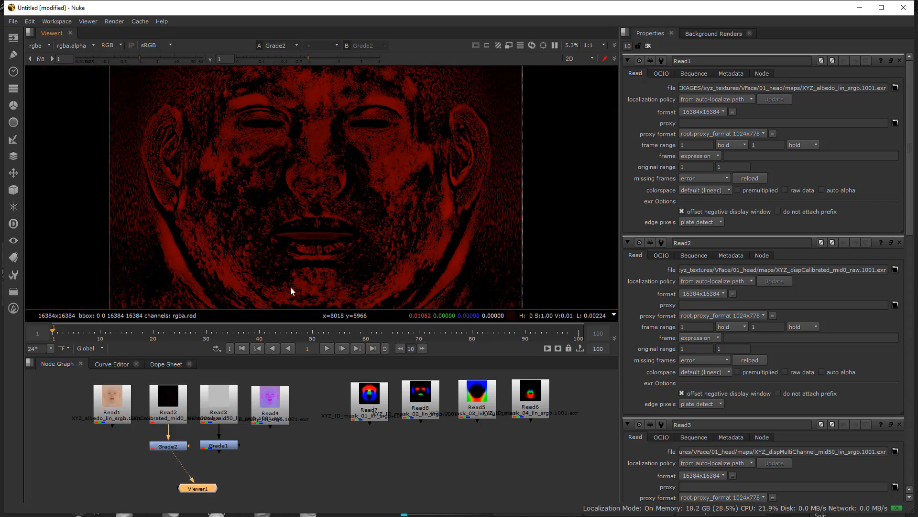
Compare the Grade1 multi-channel displacement with the Grade2 calibrated displacement in the viewer, ending on Grade2
{"action": "left_click", "coordinate": [219, 446]}
{"action": "key", "text": "1"}
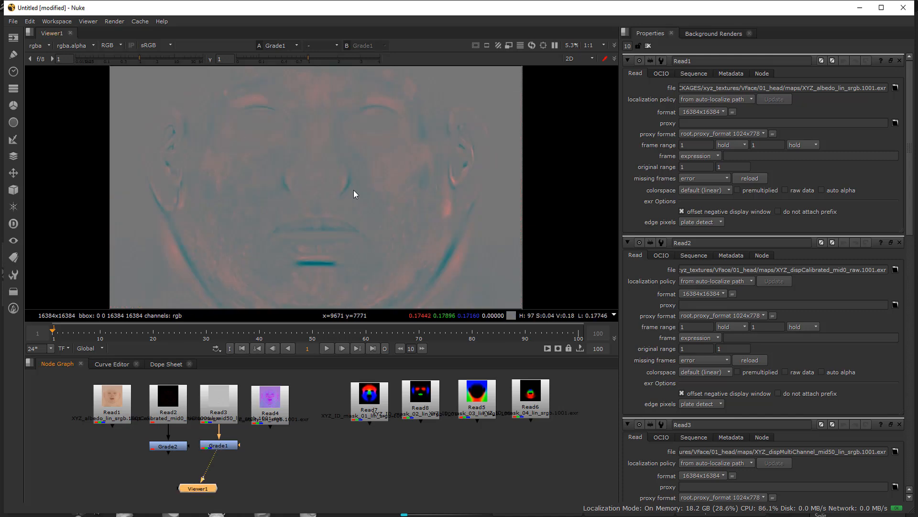
{"action": "left_click", "coordinate": [164, 447]}
{"action": "key", "text": "1"}
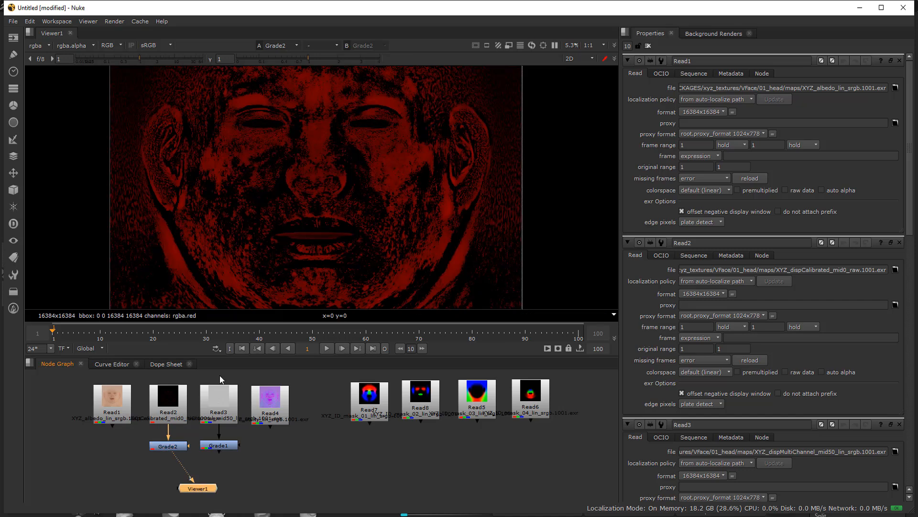
Disable and re-enable the Grade2 node to compare the calibrated displacement map with and without the grade
{"action": "scroll", "coordinate": [369, 179], "scroll_direction": "up", "scroll_amount": 4}
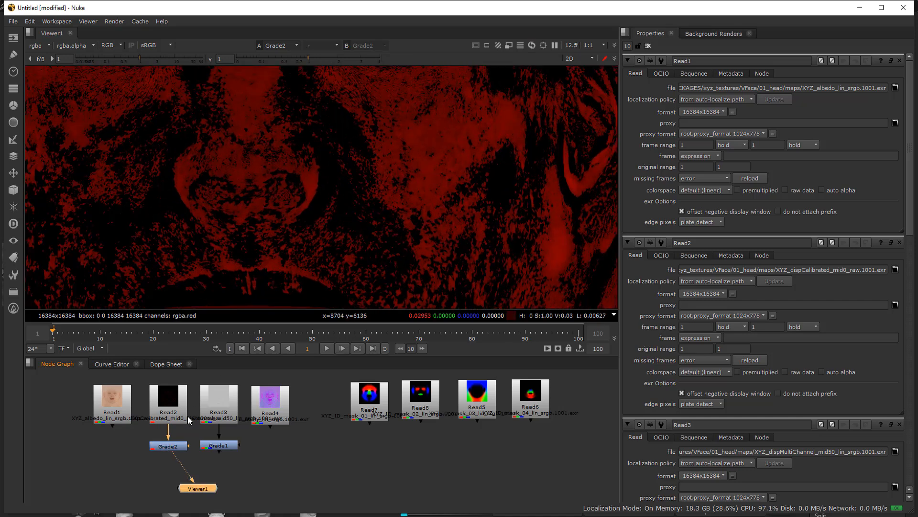
{"action": "left_click", "coordinate": [166, 447]}
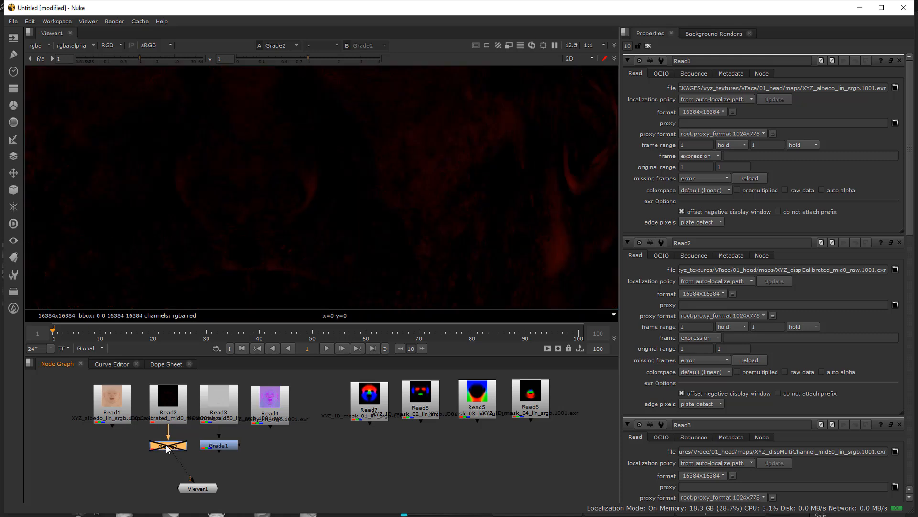
{"action": "scroll", "coordinate": [368, 194], "scroll_direction": "down", "scroll_amount": 3}
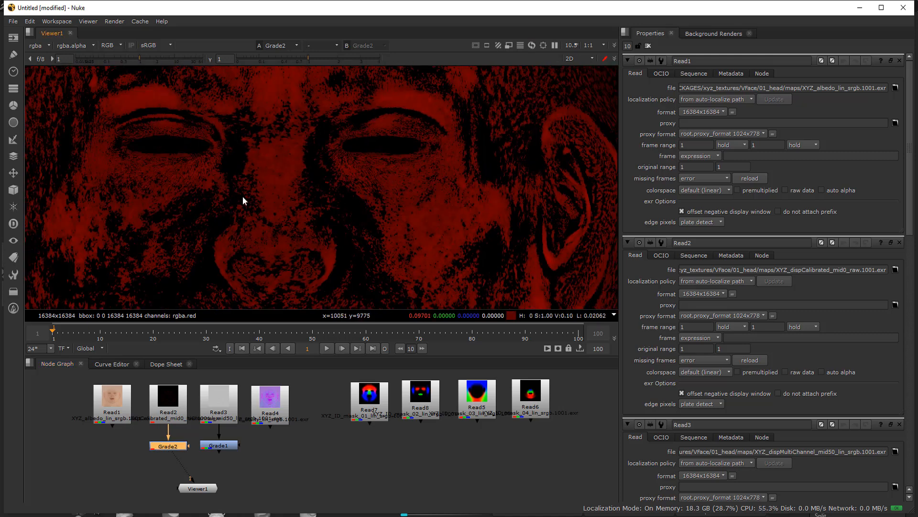
{"action": "scroll", "coordinate": [303, 177], "scroll_direction": "up", "scroll_amount": 2}
{"action": "scroll", "coordinate": [302, 182], "scroll_direction": "down", "scroll_amount": 4}
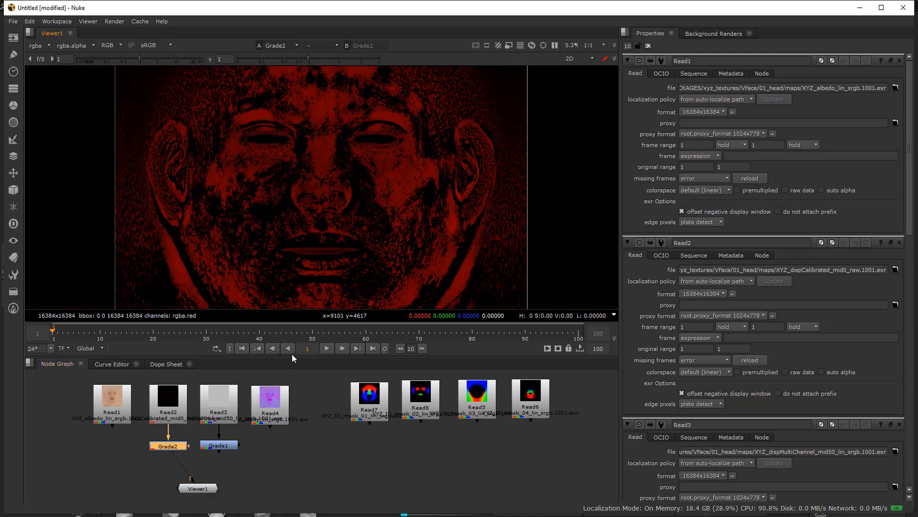
Display the Grade1 output of the multi-channel displacement map in the viewer and inspect the face closely
{"action": "left_click", "coordinate": [217, 404]}
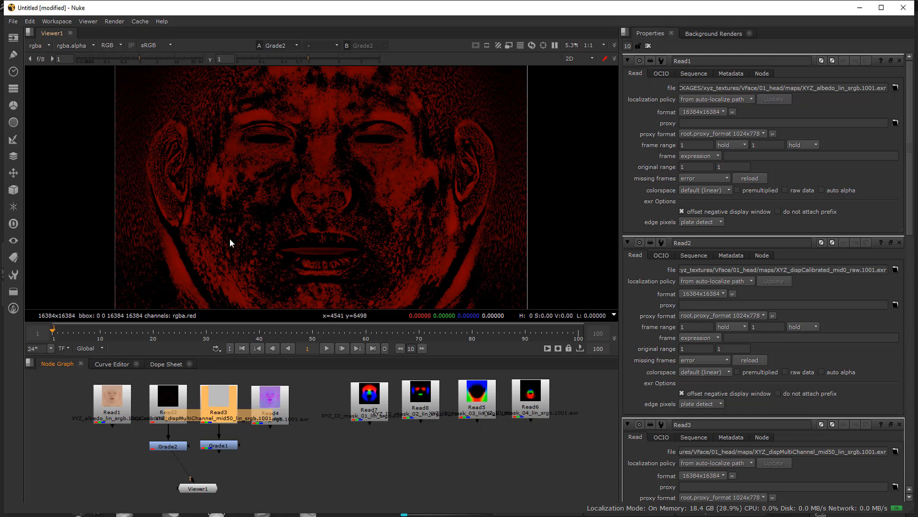
{"action": "left_click", "coordinate": [218, 446]}
{"action": "key", "text": "1"}
{"action": "scroll", "coordinate": [309, 206], "scroll_direction": "up", "scroll_amount": 4}
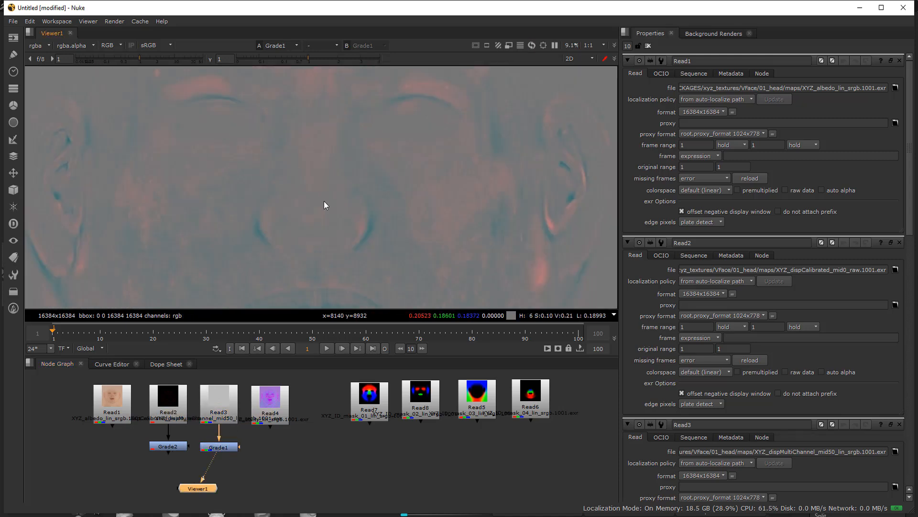
{"action": "middle_click_drag", "start_coordinate": [323, 201], "coordinate": [289, 228]}
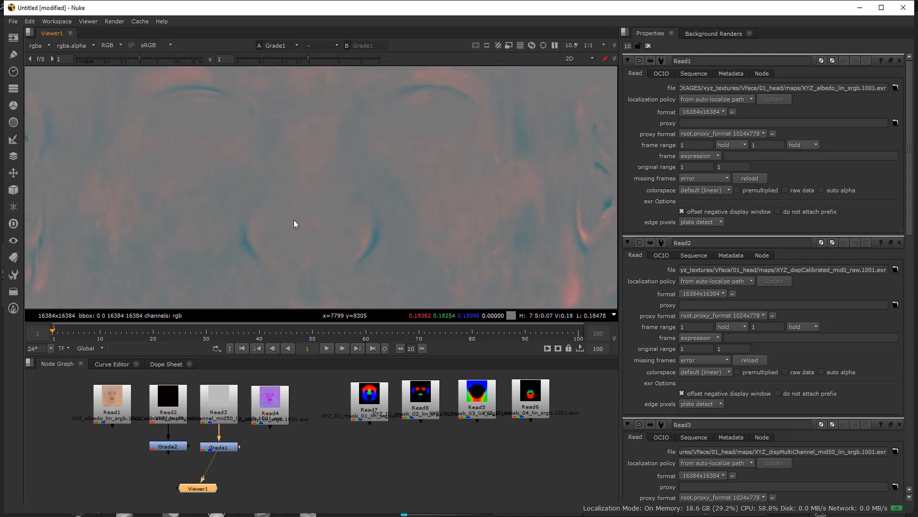
Examine the red and green channels of the Grade1 displacement map individually around the cheek, nose and mouth
{"action": "scroll", "coordinate": [268, 201], "scroll_direction": "up", "scroll_amount": 2}
{"action": "key", "text": "r"}
{"action": "middle_click_drag", "start_coordinate": [258, 193], "coordinate": [271, 123]}
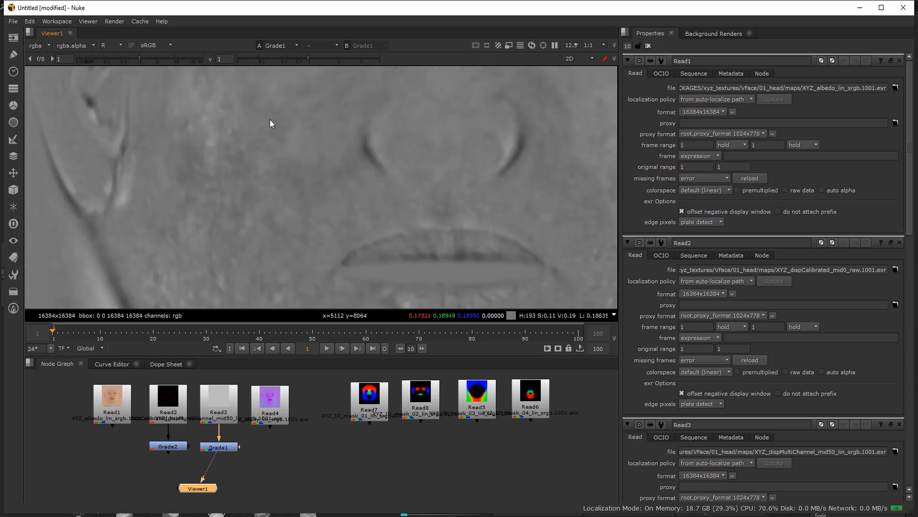
{"action": "middle_click_drag", "start_coordinate": [400, 204], "coordinate": [386, 237]}
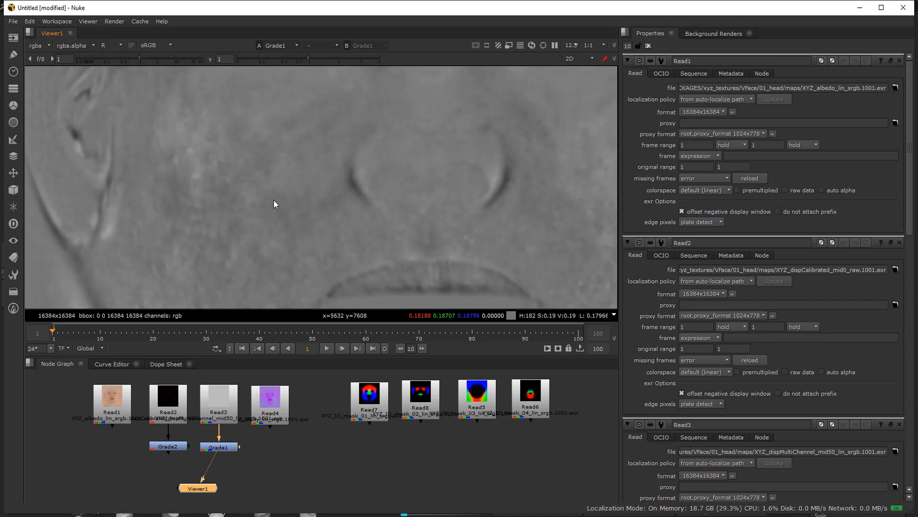
{"action": "key", "text": "g"}
{"action": "scroll", "coordinate": [306, 182], "scroll_direction": "up", "scroll_amount": 2}
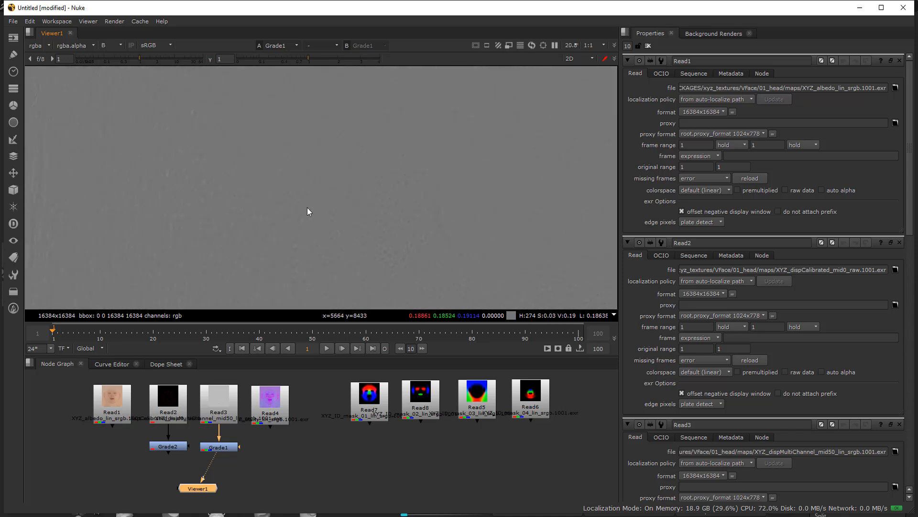
Isolate the blue channel of the Grade1 displacement map and examine its finest skin detail up close
{"action": "key", "text": "b"}
{"action": "scroll", "coordinate": [351, 144], "scroll_direction": "up", "scroll_amount": 4}
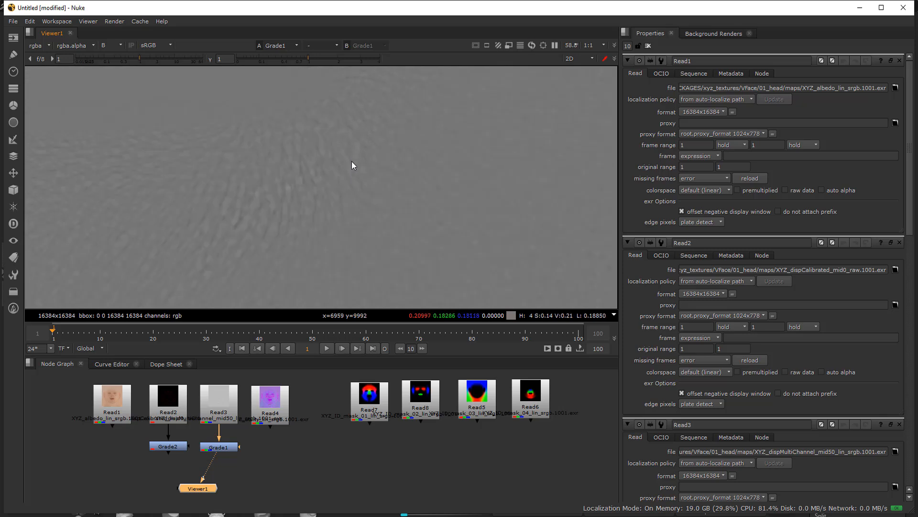
{"action": "scroll", "coordinate": [243, 223], "scroll_direction": "down", "scroll_amount": 1}
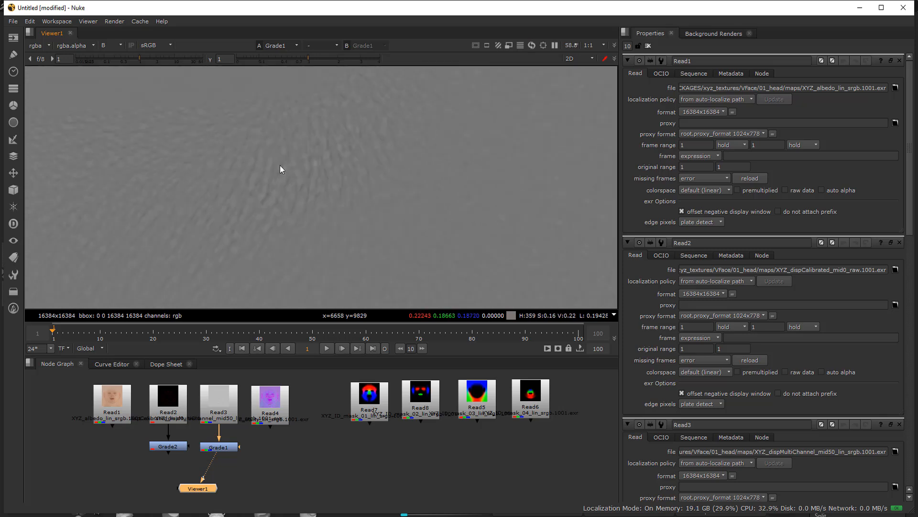
{"action": "scroll", "coordinate": [232, 128], "scroll_direction": "up", "scroll_amount": 2}
{"action": "middle_click_drag", "start_coordinate": [444, 92], "coordinate": [242, 262]}
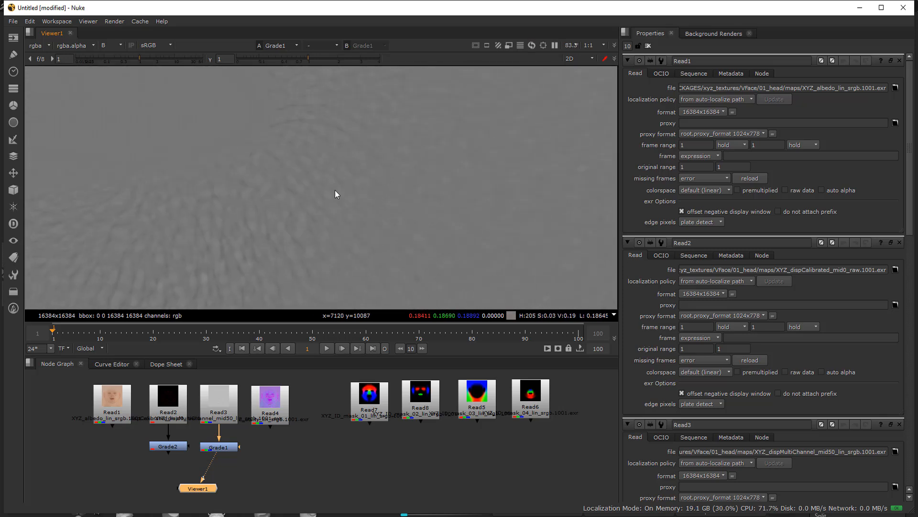
{"action": "scroll", "coordinate": [292, 190], "scroll_direction": "down", "scroll_amount": 3}
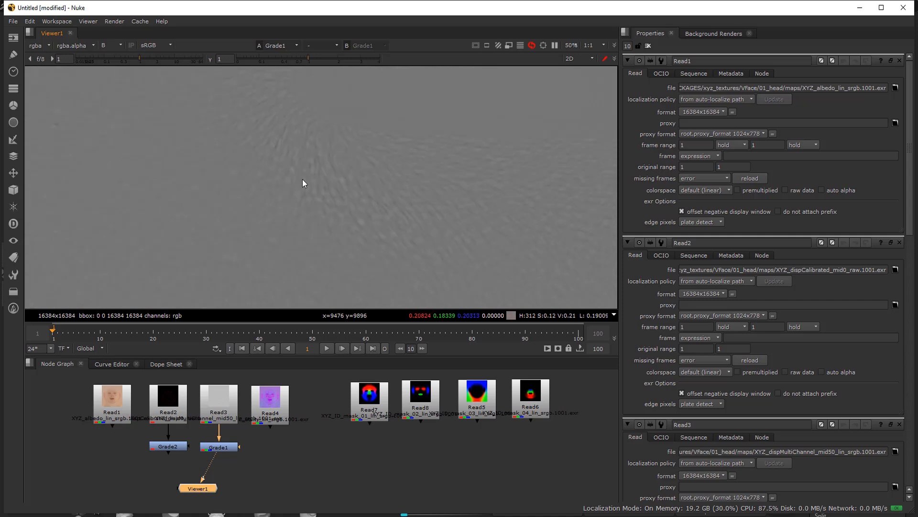
{"action": "scroll", "coordinate": [323, 198], "scroll_direction": "down", "scroll_amount": 2}
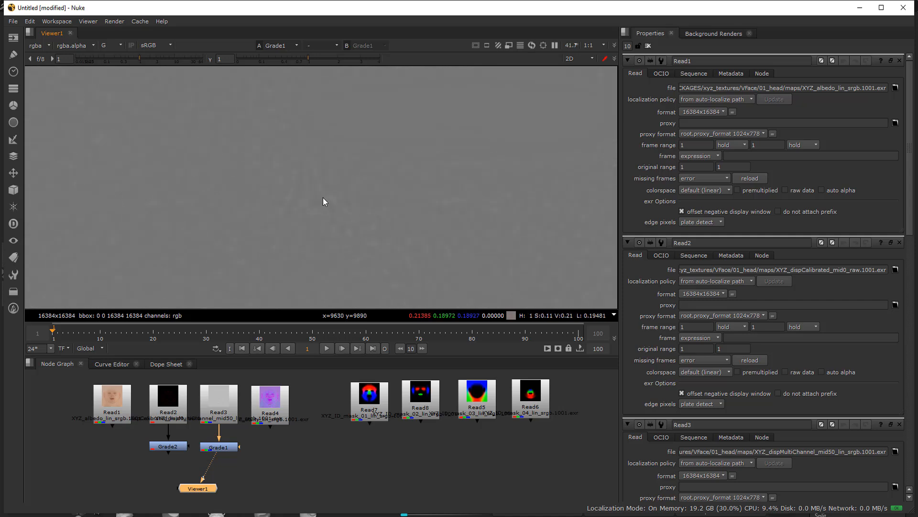
Show only the red channel of the Grade1 displacement map and view it across the whole face
{"action": "key", "text": "r"}
{"action": "scroll", "coordinate": [323, 142], "scroll_direction": "down", "scroll_amount": 4}
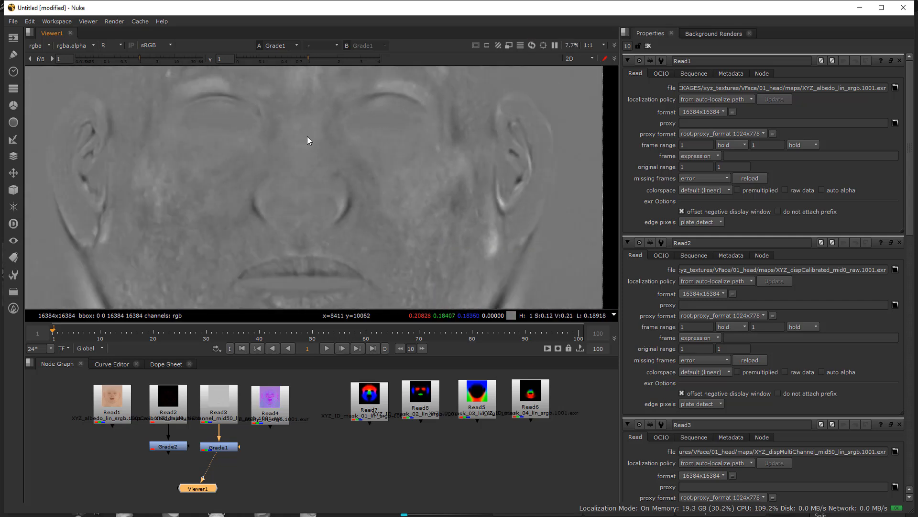
{"action": "middle_click_drag", "start_coordinate": [319, 146], "coordinate": [316, 167]}
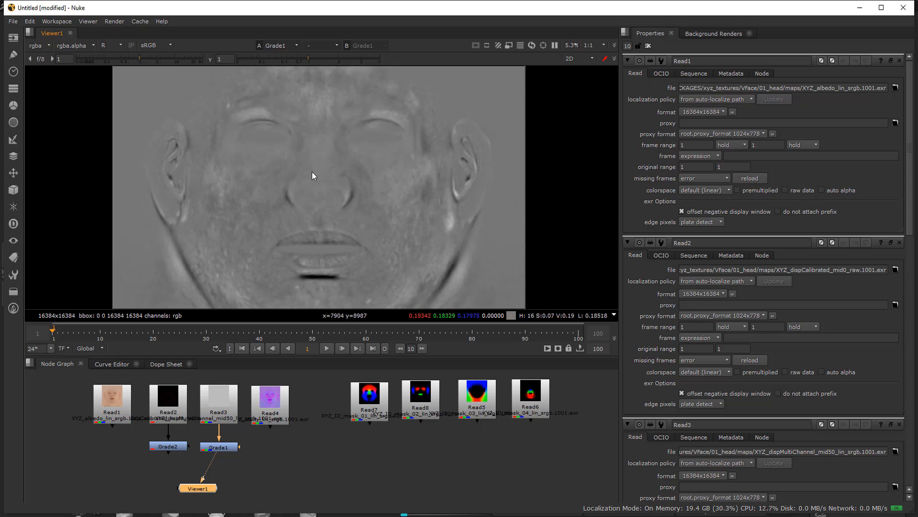
{"action": "mouse_move", "coordinate": [322, 204]}
{"action": "middle_mouse_down"}
{"action": "mouse_move", "coordinate": [326, 185]}
{"action": "mouse_move", "coordinate": [338, 203]}
{"action": "mouse_move", "coordinate": [345, 162]}
{"action": "mouse_move", "coordinate": [324, 214]}
{"action": "middle_mouse_up"}
{"action": "scroll", "coordinate": [385, 200], "scroll_direction": "down", "scroll_amount": 2}
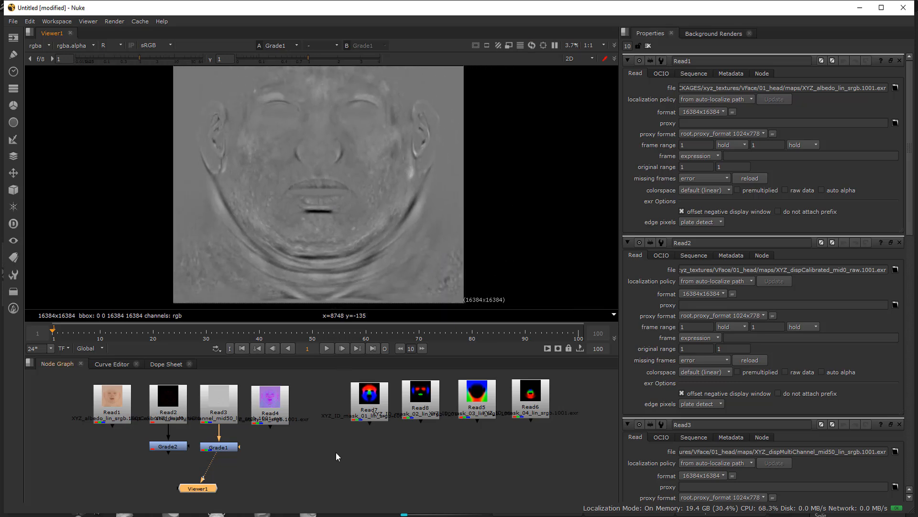
Display the Read4 utility map in the viewer and examine its red channel across the face
{"action": "left_click", "coordinate": [262, 407]}
{"action": "key", "text": "1"}
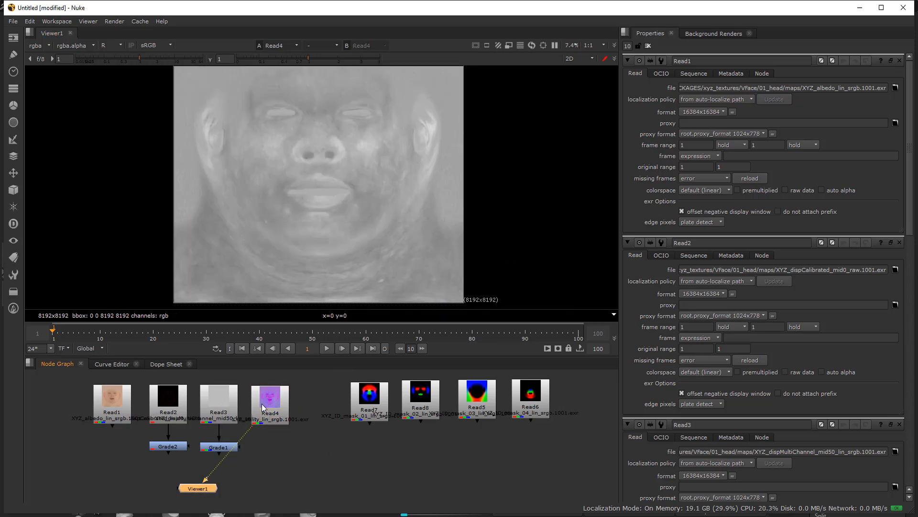
{"action": "scroll", "coordinate": [346, 128], "scroll_direction": "up", "scroll_amount": 3}
{"action": "scroll", "coordinate": [368, 206], "scroll_direction": "up", "scroll_amount": 2}
{"action": "middle_click_drag", "start_coordinate": [363, 231], "coordinate": [335, 196]}
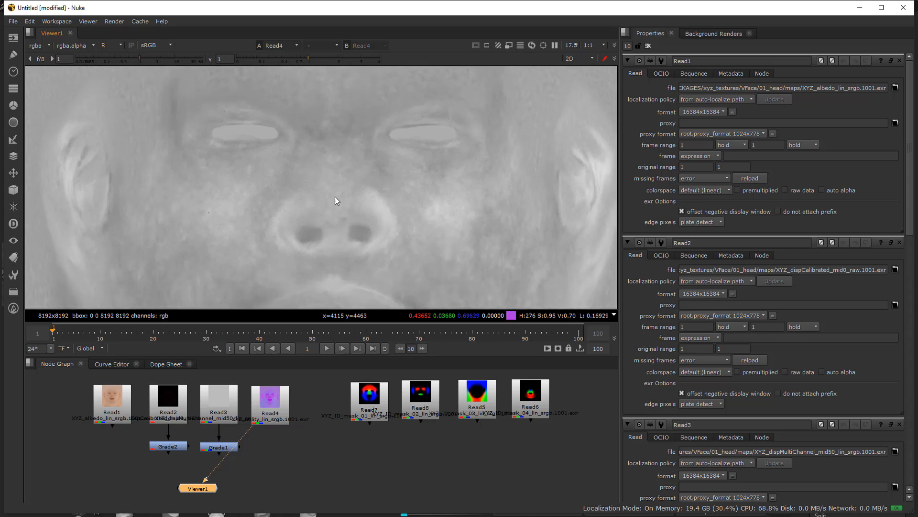
{"action": "scroll", "coordinate": [336, 191], "scroll_direction": "down", "scroll_amount": 3}
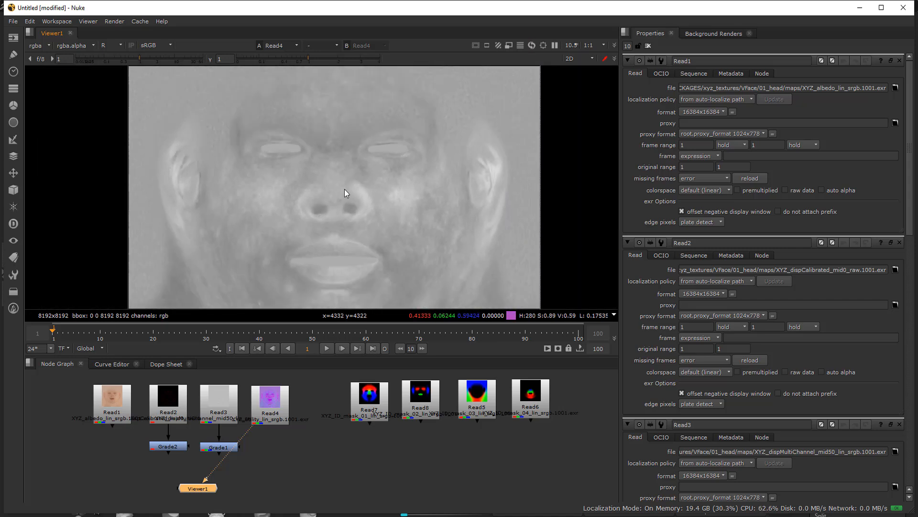
Compare the red, green and blue channels of the Read4 utility map across the face
{"action": "key", "text": "g"}
{"action": "key", "text": "r"}
{"action": "key", "text": "g"}
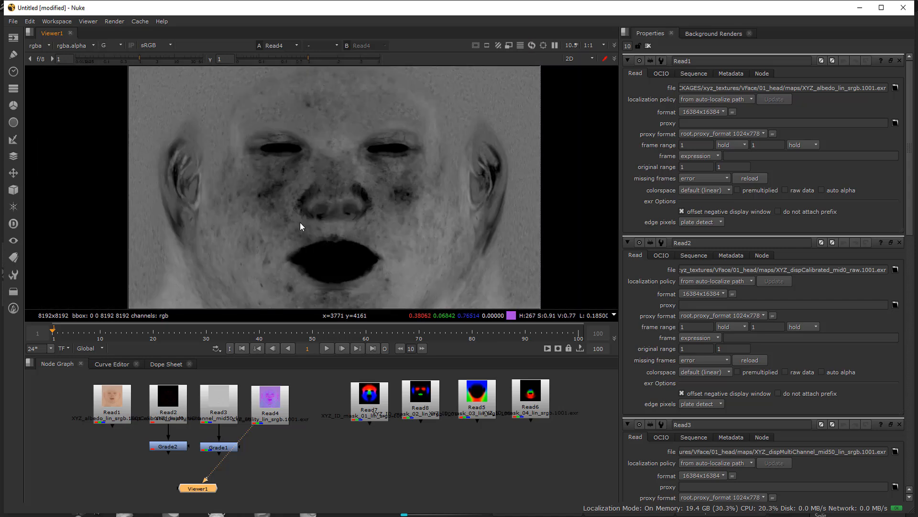
{"action": "key", "text": "r"}
{"action": "key", "text": "g"}
{"action": "mouse_move", "coordinate": [336, 221]}
{"action": "middle_mouse_down"}
{"action": "mouse_move", "coordinate": [259, 155]}
{"action": "mouse_move", "coordinate": [328, 225]}
{"action": "middle_mouse_up"}
{"action": "key", "text": "b"}
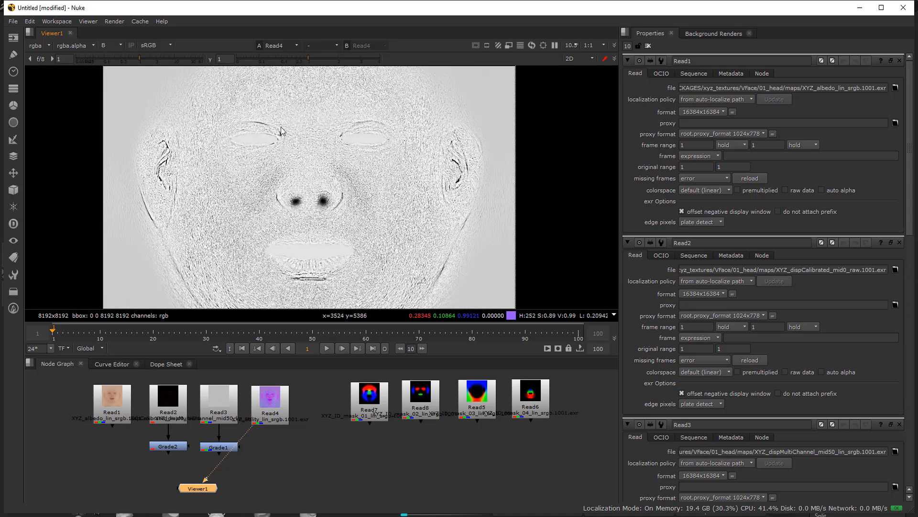
{"action": "key", "text": "r"}
{"action": "key", "text": "g"}
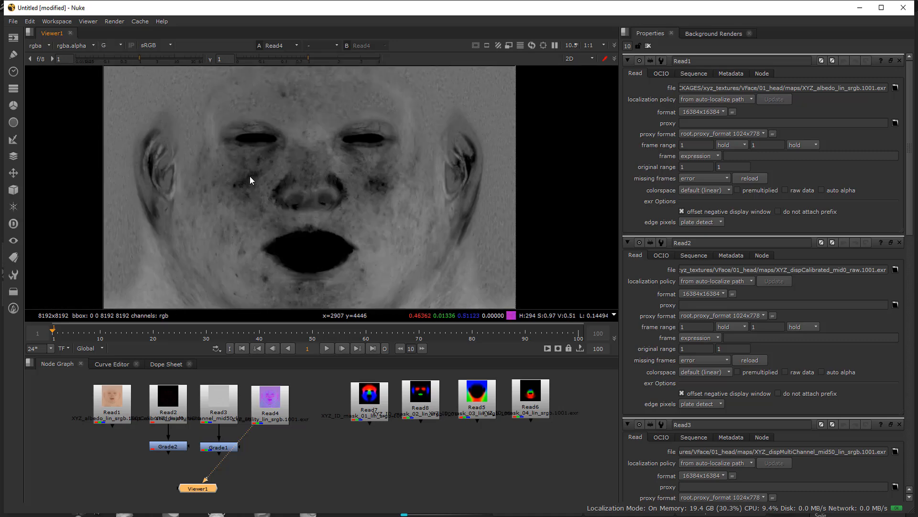
Isolate the blue channel of the Read4 utility map and examine the fine pore detail on the cheek beside the nose
{"action": "key", "text": "b"}
{"action": "scroll", "coordinate": [253, 234], "scroll_direction": "up", "scroll_amount": 9}
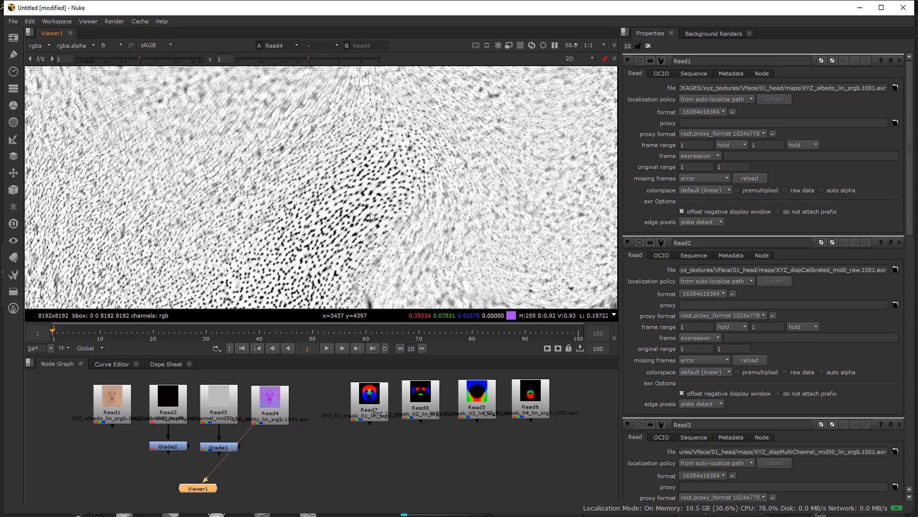
{"action": "scroll", "coordinate": [305, 165], "scroll_direction": "up", "scroll_amount": 2}
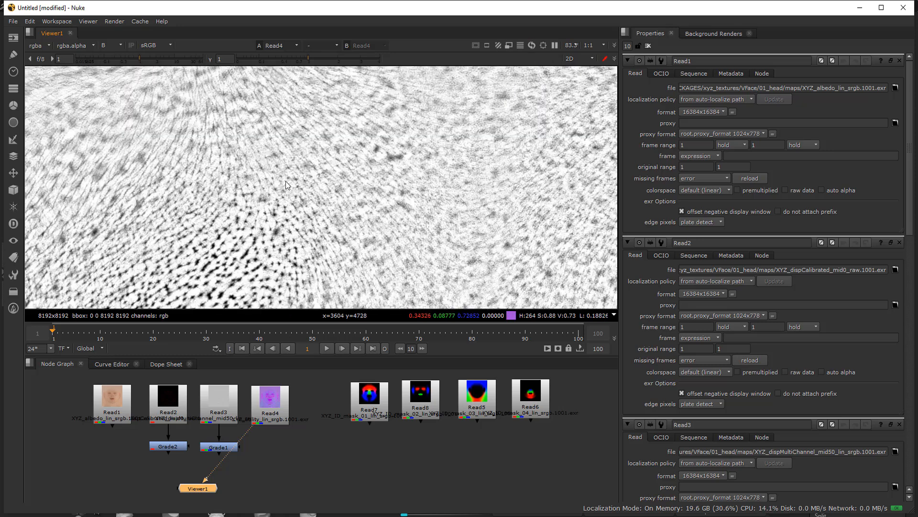
{"action": "middle_click_drag", "start_coordinate": [76, 268], "coordinate": [275, 86]}
{"action": "middle_click_drag", "start_coordinate": [272, 211], "coordinate": [267, 158]}
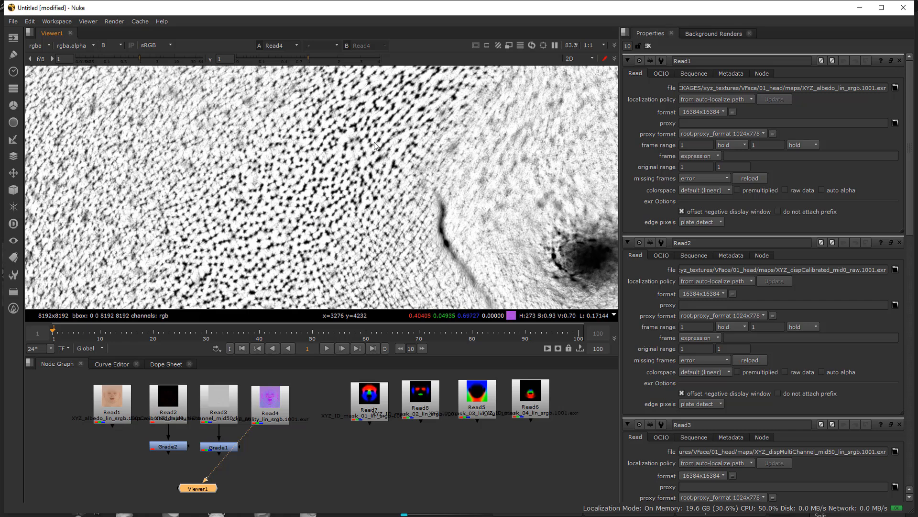
{"action": "scroll", "coordinate": [122, 171], "scroll_direction": "down", "scroll_amount": 2}
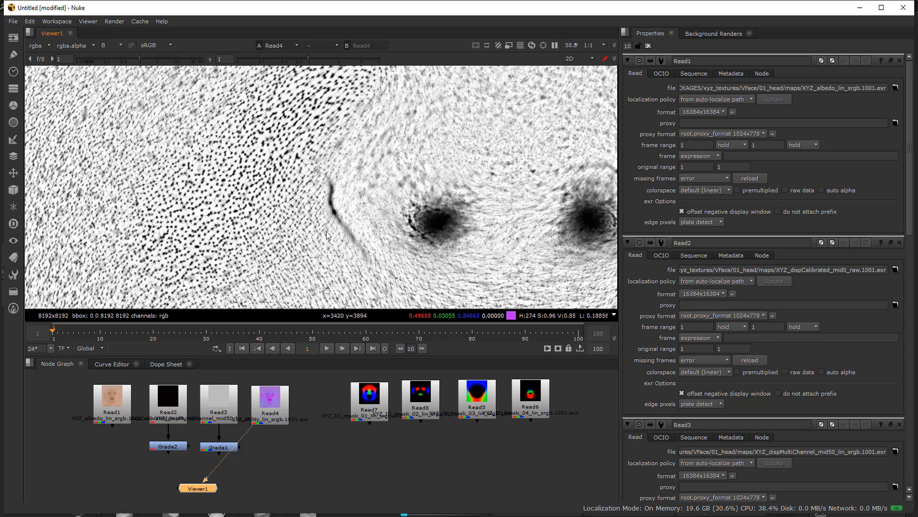
{"action": "scroll", "coordinate": [327, 233], "scroll_direction": "down", "scroll_amount": 1}
Examine the blue channel's pore detail below the nose, on the opposite cheek and between the eyes
{"action": "middle_click_drag", "start_coordinate": [340, 285], "coordinate": [309, 159]}
{"action": "middle_click_drag", "start_coordinate": [497, 183], "coordinate": [49, 179]}
{"action": "middle_click_drag", "start_coordinate": [413, 236], "coordinate": [389, 239]}
{"action": "middle_click_drag", "start_coordinate": [246, 114], "coordinate": [260, 250]}
{"action": "middle_click_drag", "start_coordinate": [206, 94], "coordinate": [308, 191]}
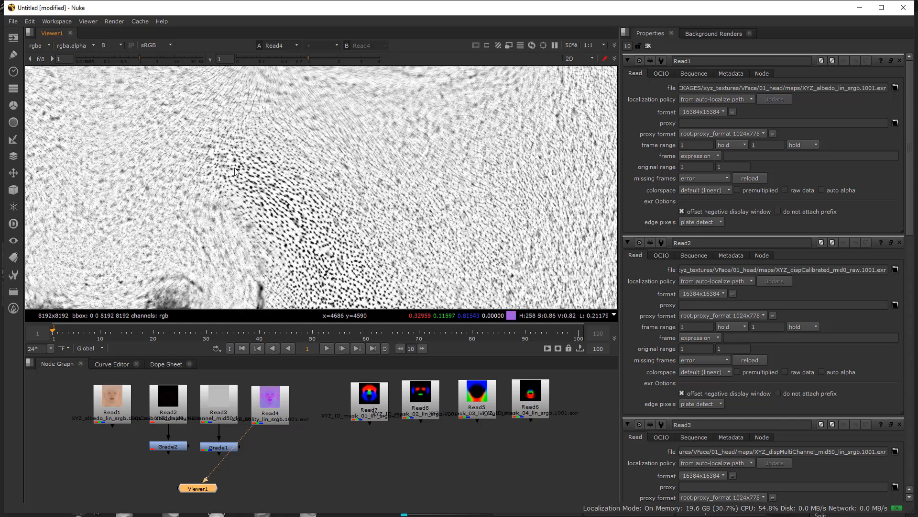
{"action": "middle_click_drag", "start_coordinate": [235, 170], "coordinate": [475, 196]}
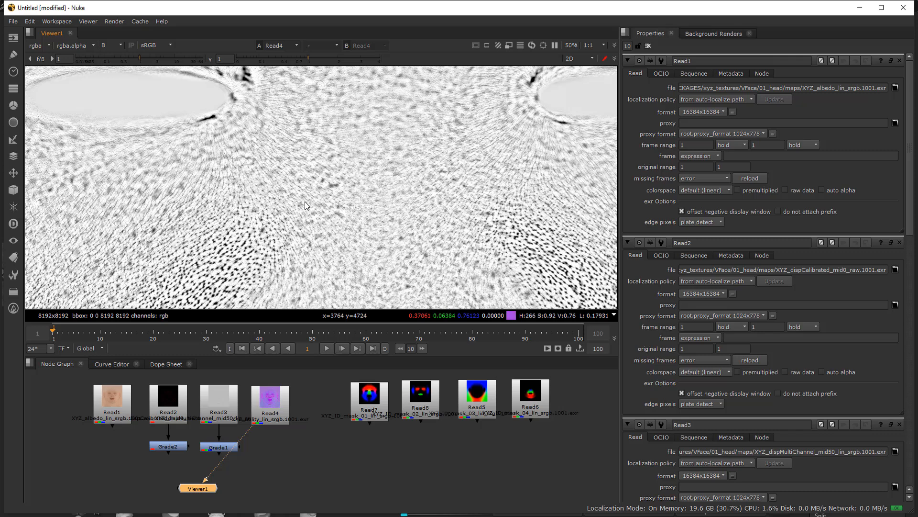
{"action": "middle_click_drag", "start_coordinate": [233, 262], "coordinate": [212, 134]}
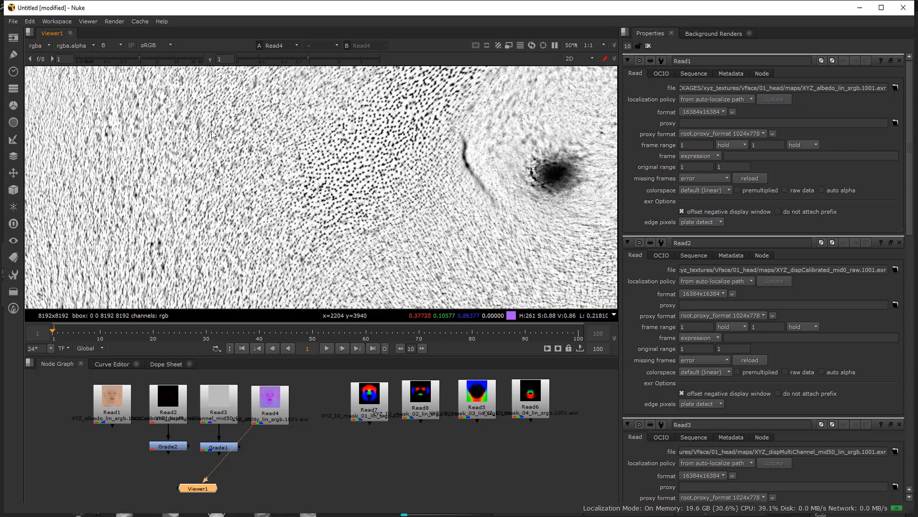
Examine the blue channel's detail around the corner of the mouth and return to viewing the whole face
{"action": "middle_click_drag", "start_coordinate": [297, 203], "coordinate": [301, 119]}
{"action": "middle_click_drag", "start_coordinate": [345, 244], "coordinate": [358, 172]}
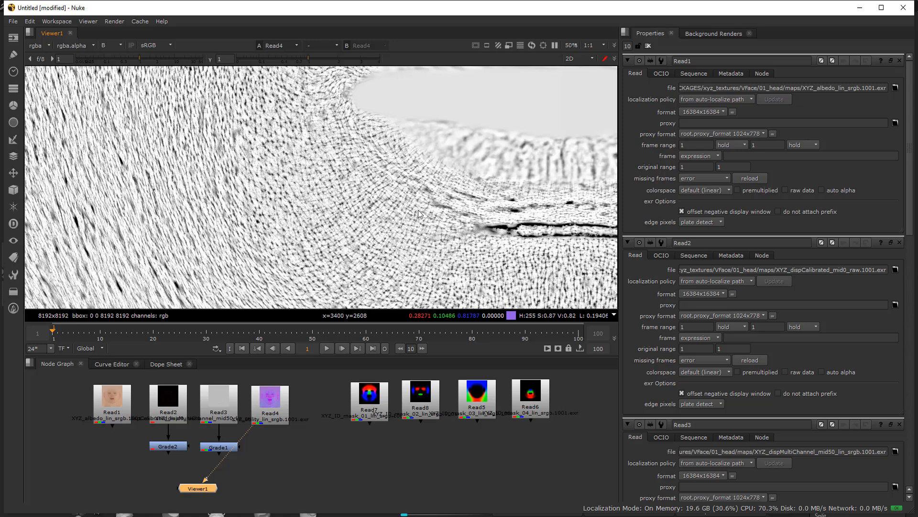
{"action": "middle_click_drag", "start_coordinate": [516, 246], "coordinate": [348, 170]}
{"action": "scroll", "coordinate": [349, 173], "scroll_direction": "down", "scroll_amount": 6}
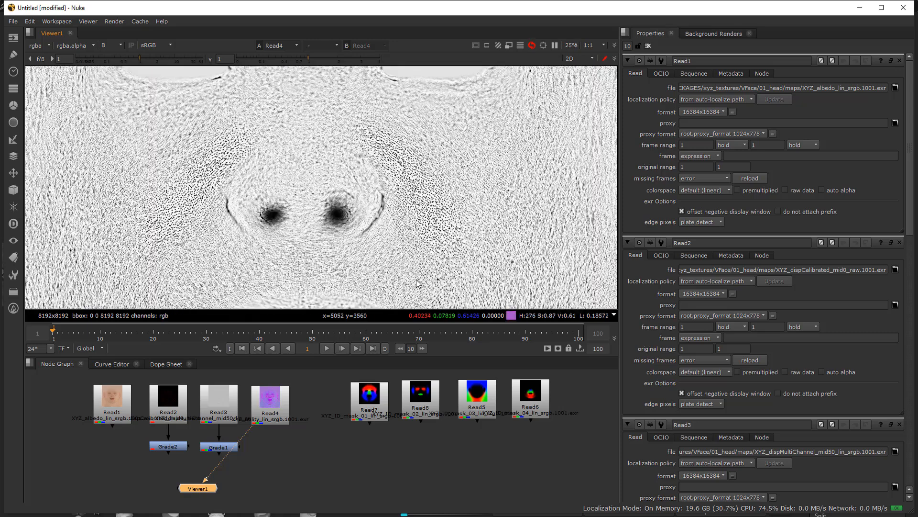
{"action": "scroll", "coordinate": [355, 181], "scroll_direction": "down", "scroll_amount": 3}
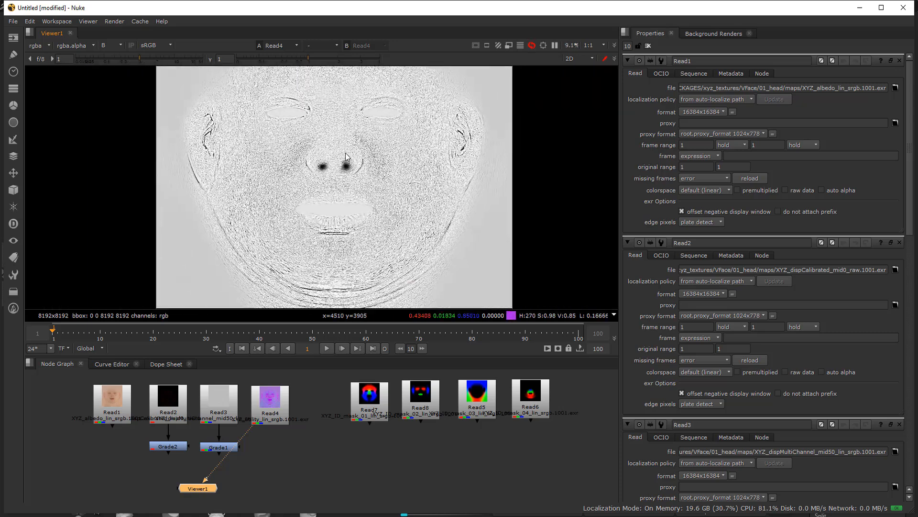
Display the Read7 region mask in the viewer with all RGB channels on and the whole mask in view
{"action": "left_click", "coordinate": [368, 401]}
{"action": "key", "text": "1"}
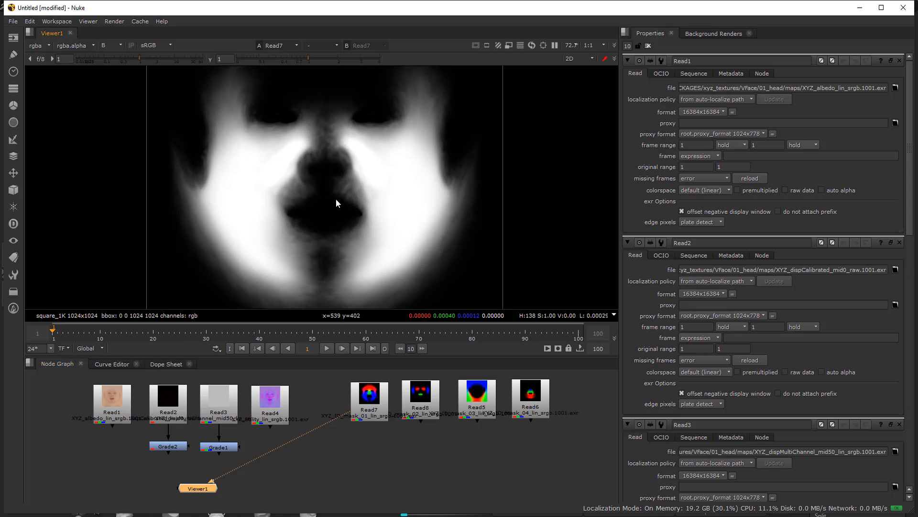
{"action": "key", "text": "r"}
{"action": "key", "text": "r"}
{"action": "scroll", "coordinate": [383, 199], "scroll_direction": "down", "scroll_amount": 3}
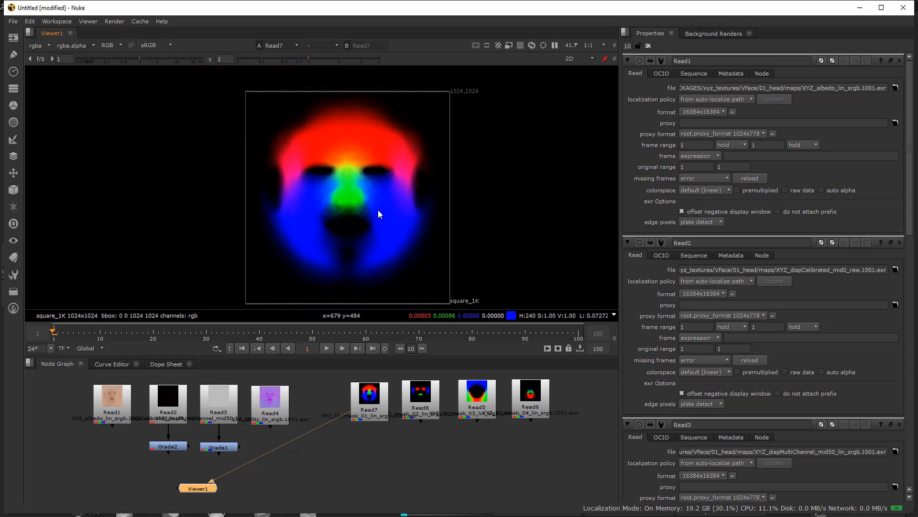
{"action": "scroll", "coordinate": [366, 188], "scroll_direction": "up", "scroll_amount": 1}
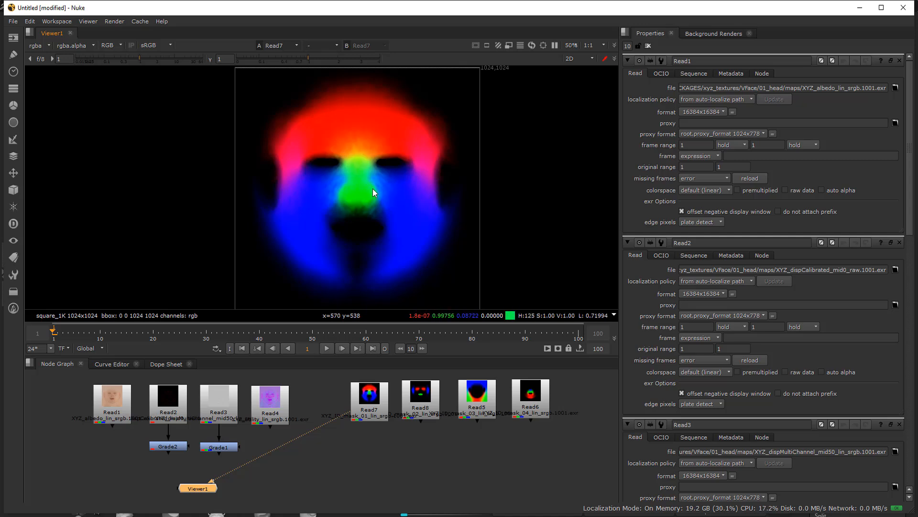
Display the Read8, Read5 and Read6 region masks in the viewer one after another
{"action": "left_click", "coordinate": [423, 396]}
{"action": "key", "text": "1"}
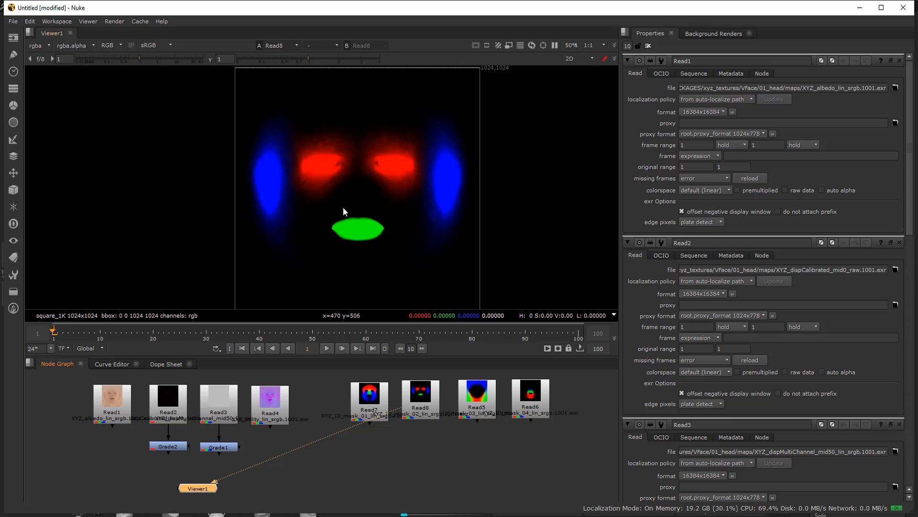
{"action": "left_click", "coordinate": [482, 410]}
{"action": "key", "text": "1"}
{"action": "left_click", "coordinate": [524, 406]}
{"action": "key", "text": "1"}
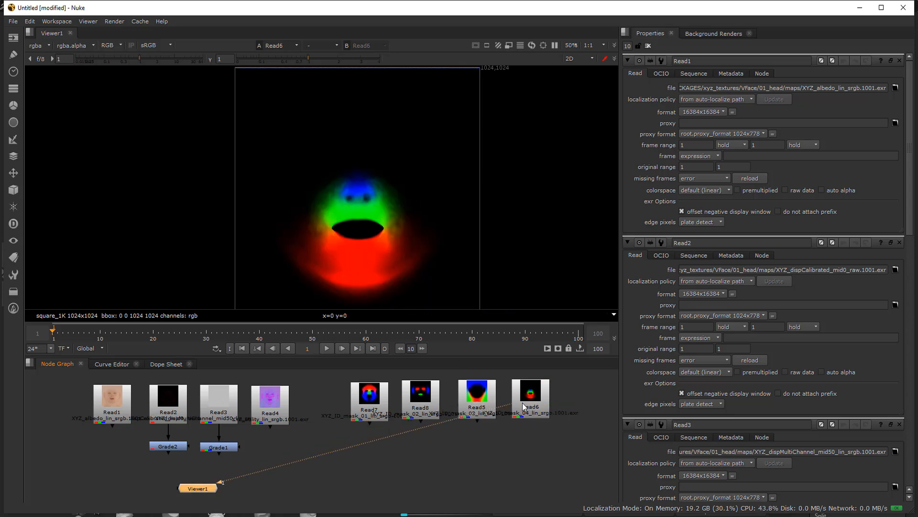
Show the Read5 mask again in the viewer and compare it with the Read6 mask
{"action": "left_click", "coordinate": [475, 394]}
{"action": "key", "text": "1"}
{"action": "left_click", "coordinate": [534, 403]}
{"action": "key", "text": "1"}
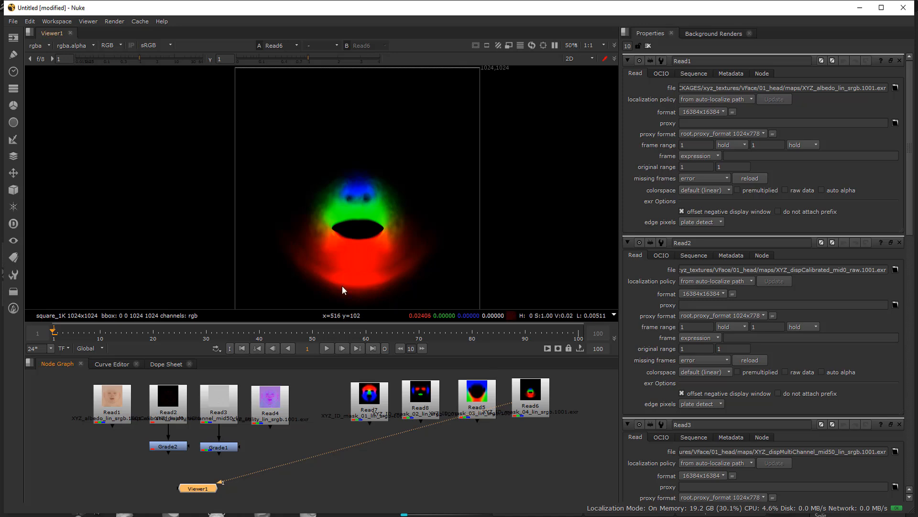
Return the viewer to the Read7 region mask
{"action": "middle_click_drag", "start_coordinate": [324, 435], "coordinate": [351, 430]}
{"action": "left_click", "coordinate": [405, 399]}
{"action": "key", "text": "1"}
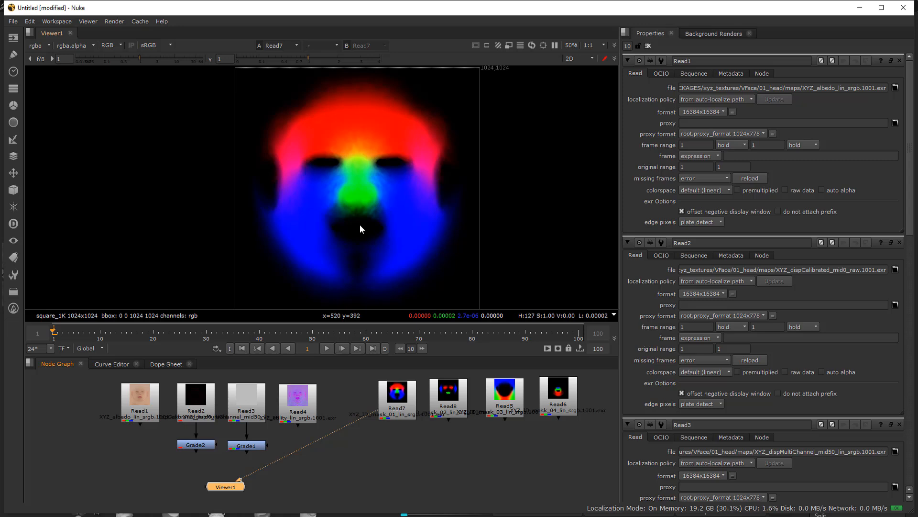
{"action": "middle_click_drag", "start_coordinate": [334, 401], "coordinate": [334, 409]}
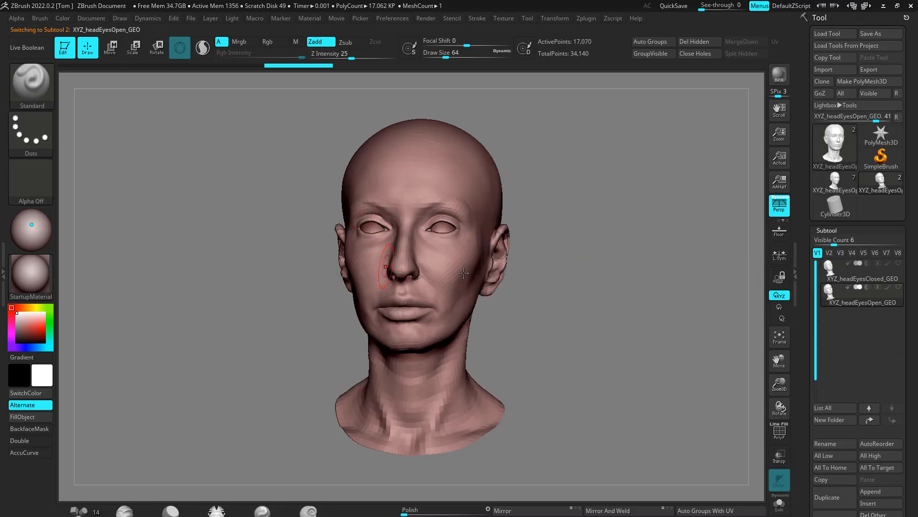
Switch to ZBrush, inspect the open-eyed head, and select the XYZ_headEyesClosed_GEO subtool to view it from several angles
{"action": "mouse_move", "coordinate": [581, 235]}
{"action": "left_mouse_down"}
{"action": "mouse_move", "coordinate": [589, 229]}
{"action": "mouse_move", "coordinate": [574, 225]}
{"action": "mouse_move", "coordinate": [582, 230]}
{"action": "left_mouse_up"}
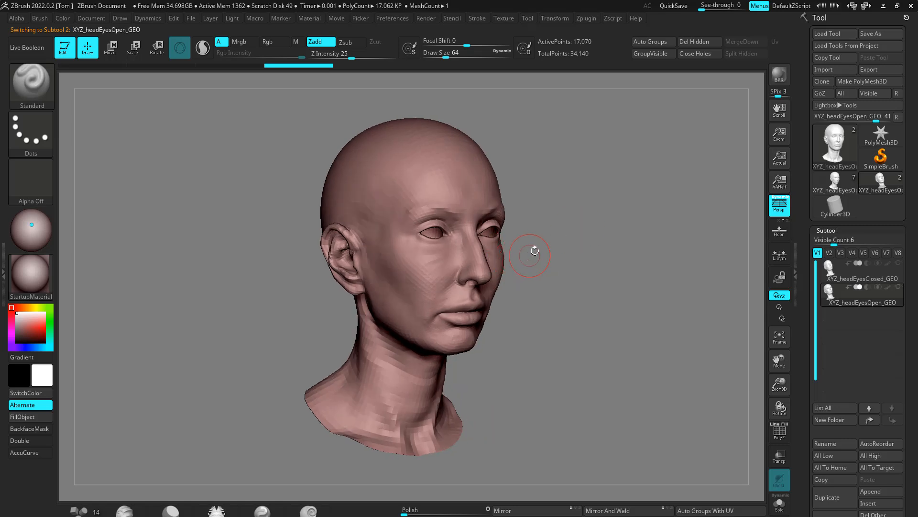
{"action": "mouse_move", "coordinate": [854, 305]}
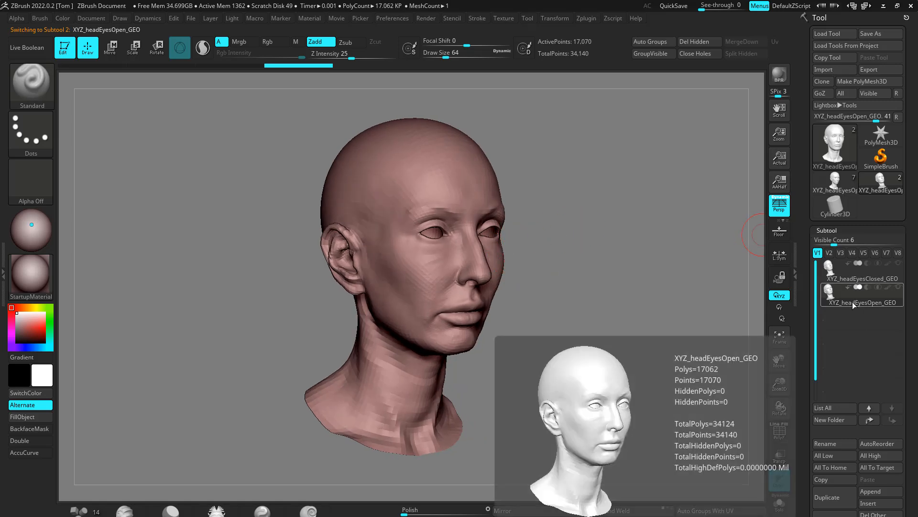
{"action": "left_click", "coordinate": [856, 274]}
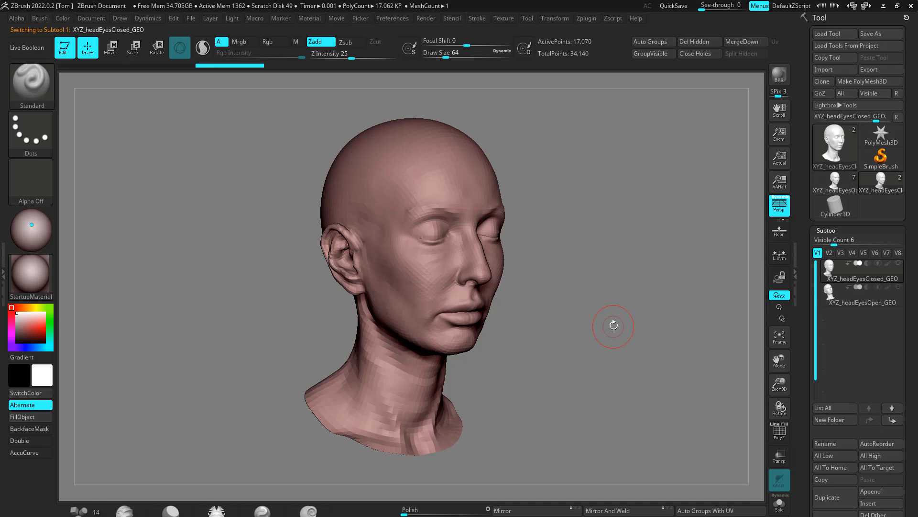
{"action": "left_click_drag", "start_coordinate": [616, 324], "coordinate": [594, 321], "text": "shift"}
{"action": "left_click_drag", "start_coordinate": [613, 242], "coordinate": [559, 238]}
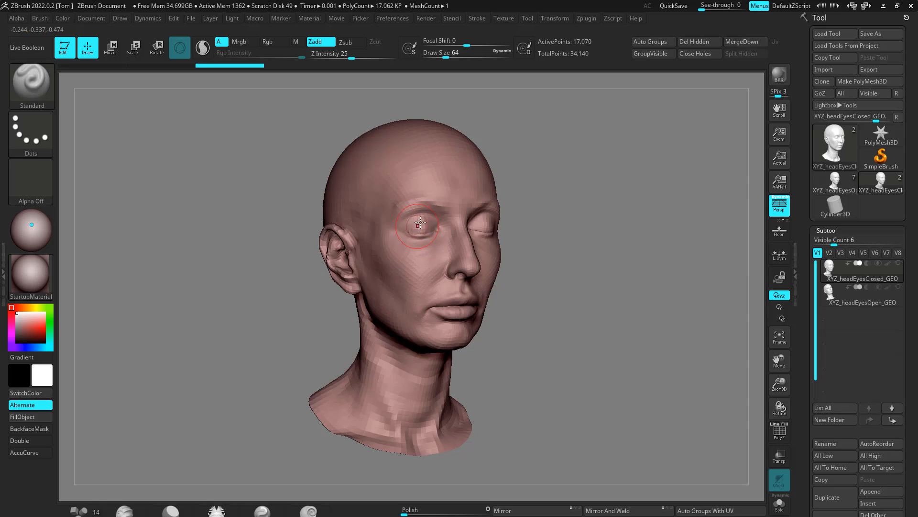
Alternate between the XYZ_headEyesOpen_GEO and XYZ_headEyesClosed_GEO subtools to compare the eyelids, ending on the open-eyed head
{"action": "left_click", "coordinate": [862, 305]}
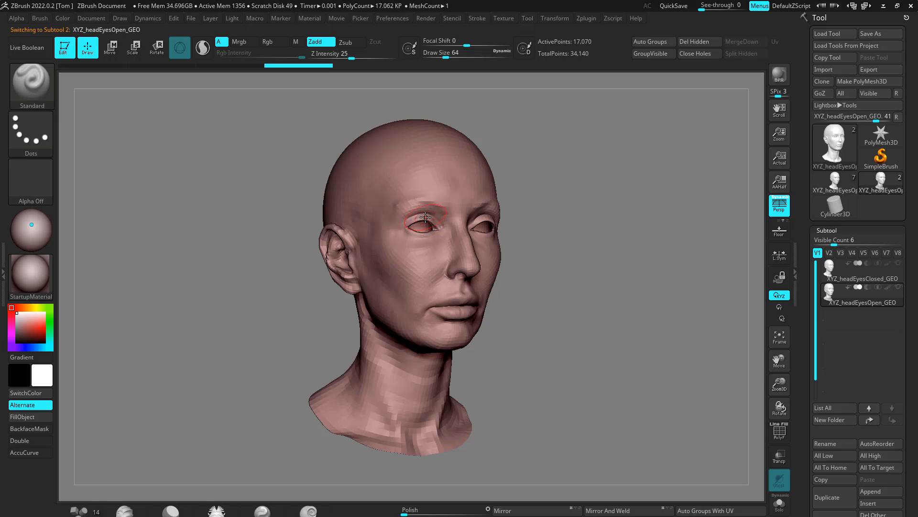
{"action": "left_click", "coordinate": [851, 280]}
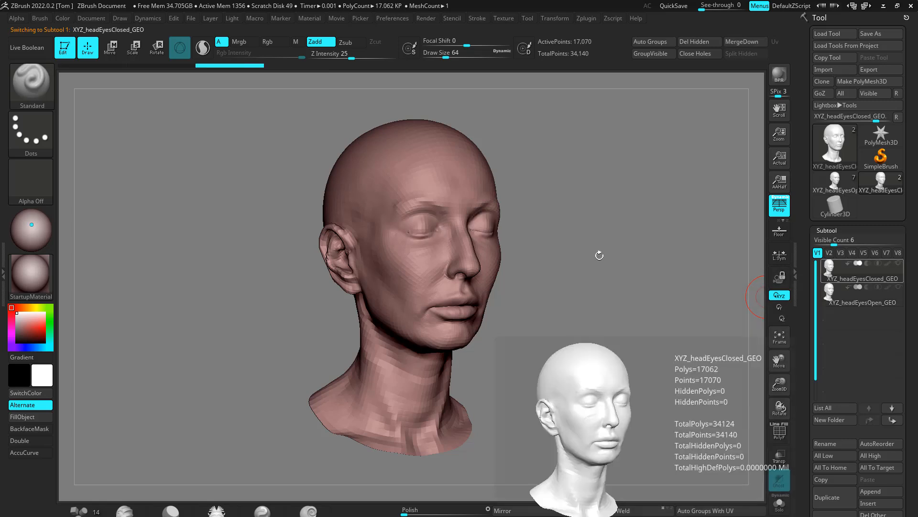
{"action": "left_click", "coordinate": [855, 301]}
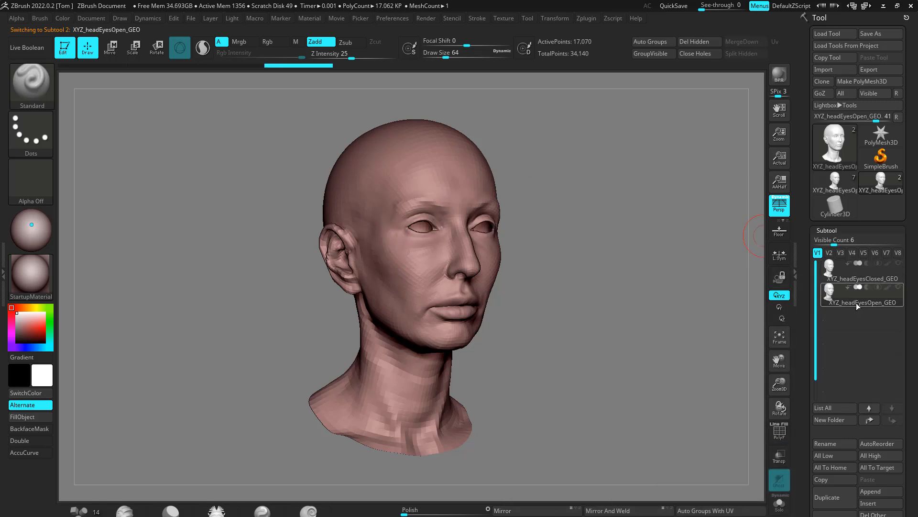
Switch to the influencer_A09 tool and compare its head and full-body subtools with the XYZ_headEyesOpen_GEO head
{"action": "left_click_drag", "start_coordinate": [516, 341], "coordinate": [287, 273]}
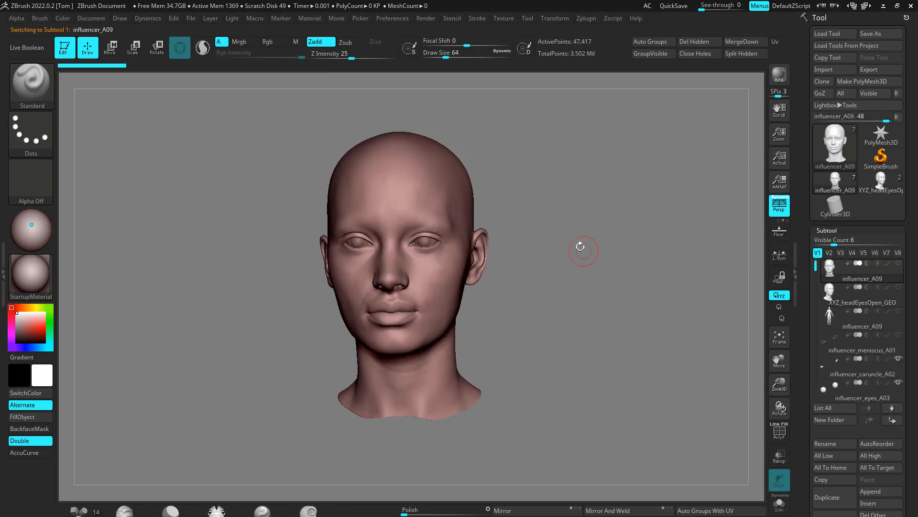
{"action": "left_click_drag", "start_coordinate": [580, 246], "coordinate": [758, 302]}
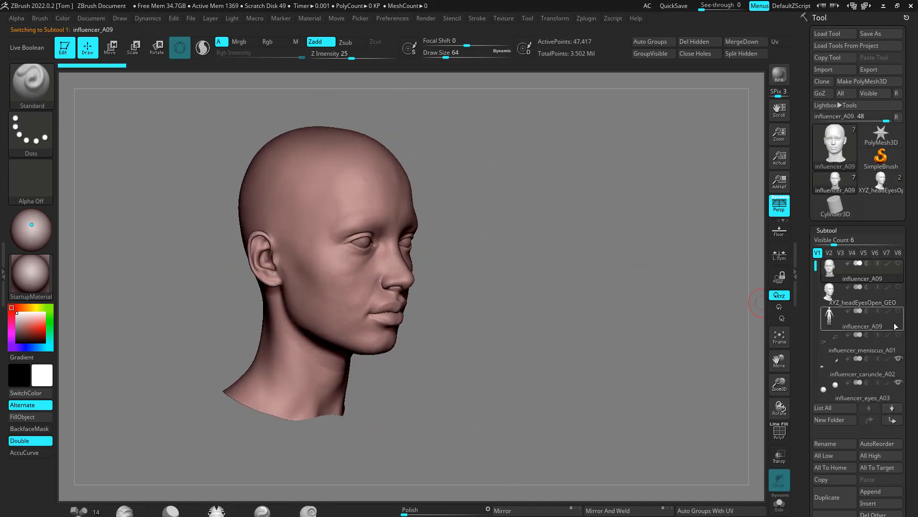
{"action": "left_click", "coordinate": [860, 321]}
{"action": "left_click_drag", "start_coordinate": [523, 239], "coordinate": [620, 230]}
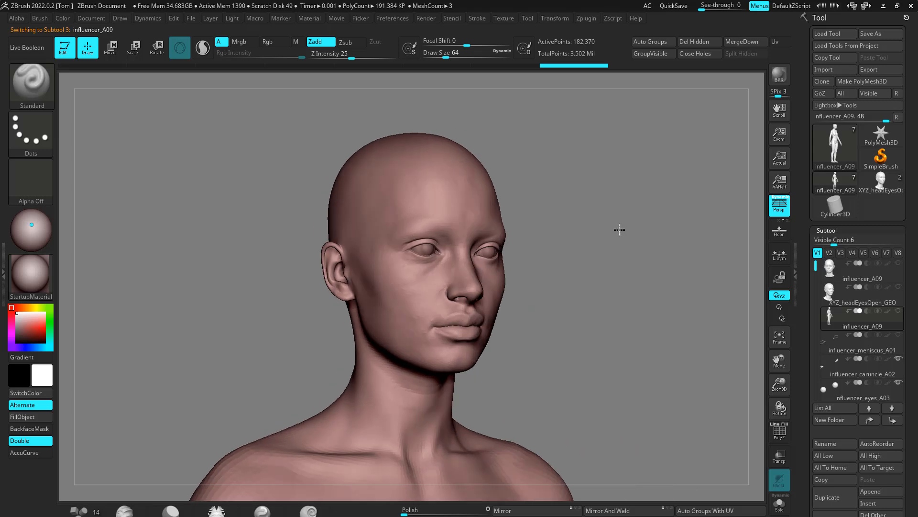
{"action": "left_click", "coordinate": [861, 301]}
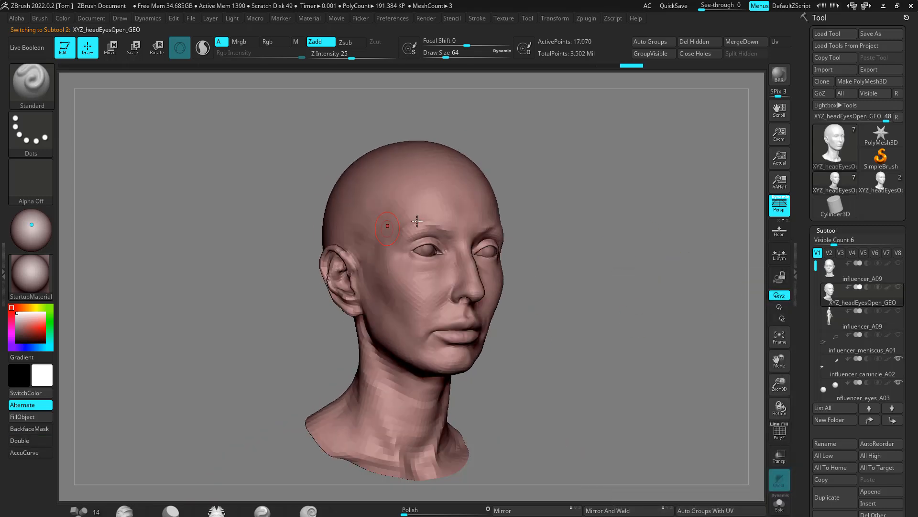
{"action": "left_click", "coordinate": [866, 321]}
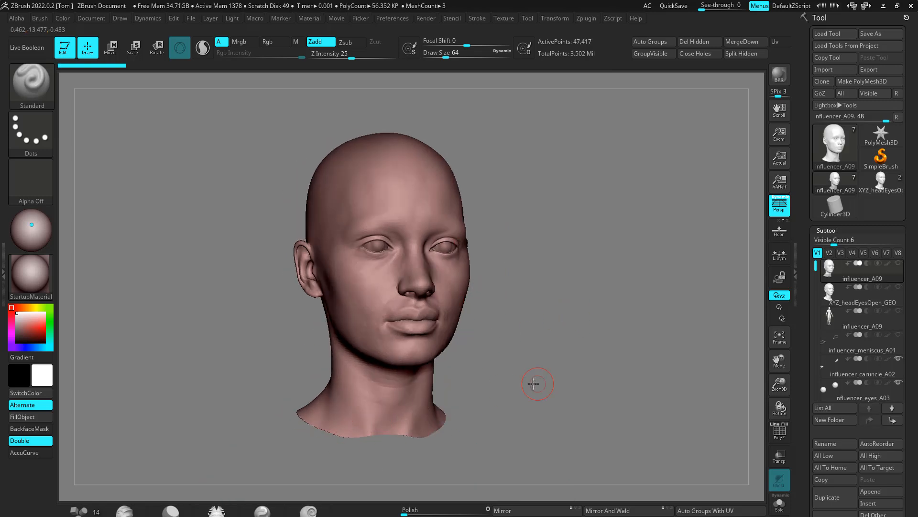
Turn the influencer_A09 head slightly and hide the influencer_caruncle_A02 and influencer_eyes_A03 subtools
{"action": "left_click_drag", "start_coordinate": [532, 383], "coordinate": [529, 381]}
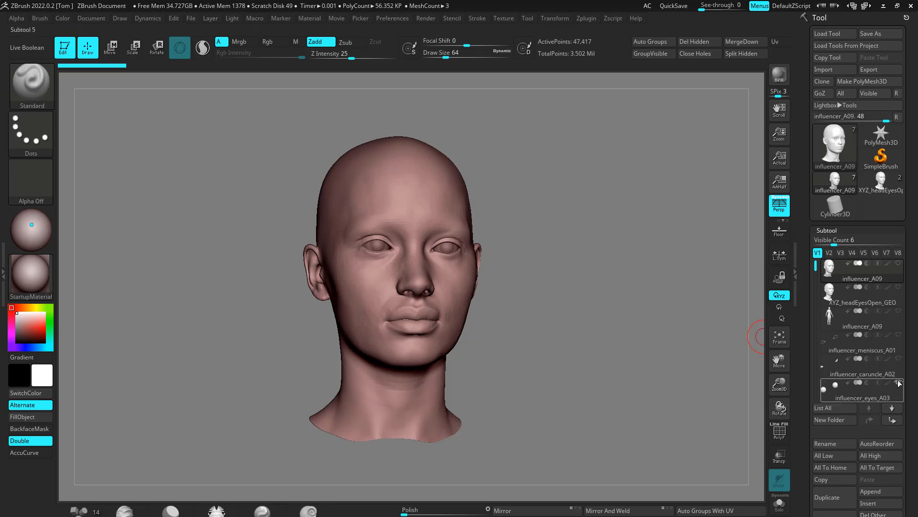
{"action": "mouse_move", "coordinate": [816, 271]}
{"action": "left_mouse_down"}
{"action": "mouse_move", "coordinate": [816, 304]}
{"action": "mouse_move", "coordinate": [817, 264]}
{"action": "left_mouse_up"}
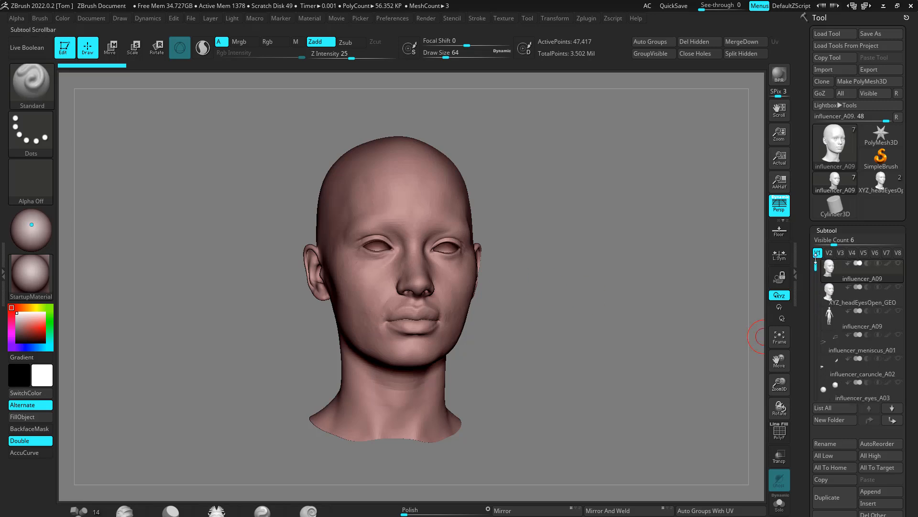
Show XYZ_headEyesOpen_GEO together with the influencer_A09 head and make XYZ_headEyesOpen_GEO the active subtool
{"action": "left_click", "coordinate": [899, 287]}
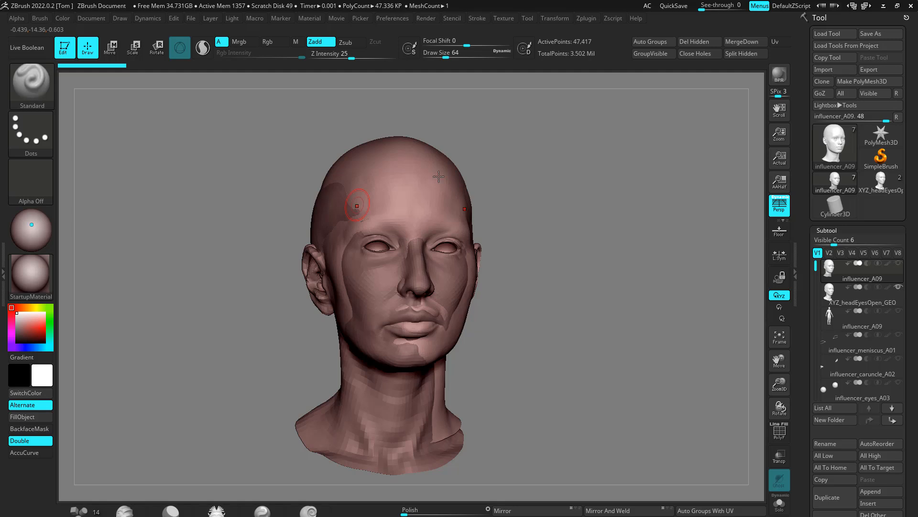
{"action": "mouse_move", "coordinate": [569, 286]}
{"action": "left_mouse_down"}
{"action": "mouse_move", "coordinate": [554, 286]}
{"action": "mouse_move", "coordinate": [567, 301]}
{"action": "left_mouse_up"}
{"action": "left_click", "coordinate": [836, 299]}
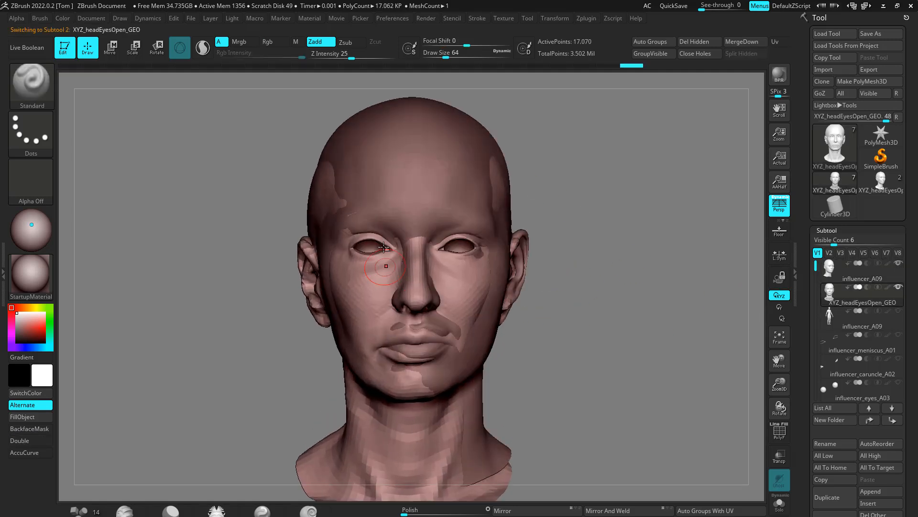
Examine how the two overlapping heads align from the front, profile and three-quarter angles
{"action": "left_click_drag", "start_coordinate": [618, 223], "coordinate": [634, 253], "text": "alt"}
{"action": "left_click_drag", "start_coordinate": [634, 254], "coordinate": [574, 253]}
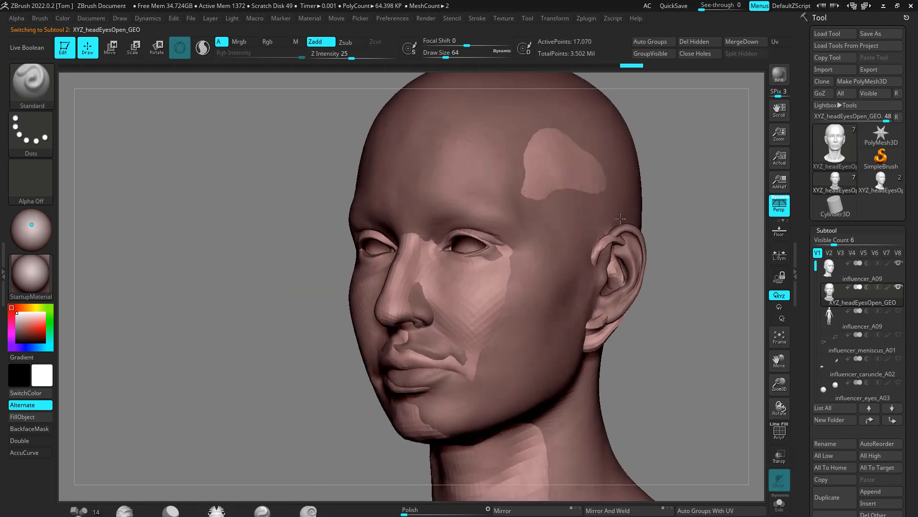
{"action": "left_click_drag", "start_coordinate": [209, 282], "coordinate": [502, 293], "text": "alt"}
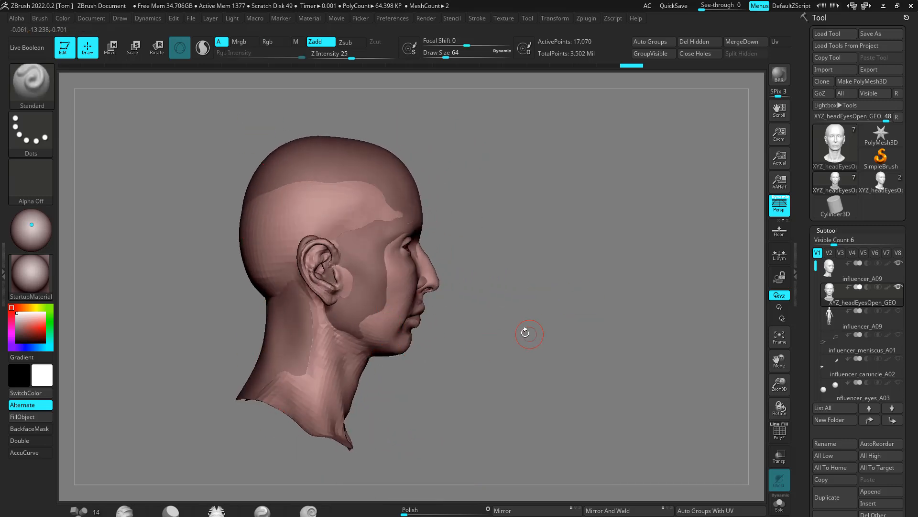
{"action": "mouse_move", "coordinate": [525, 330]}
{"action": "left_mouse_down"}
{"action": "mouse_move", "coordinate": [498, 311]}
{"action": "mouse_move", "coordinate": [494, 271]}
{"action": "mouse_move", "coordinate": [358, 217]}
{"action": "left_mouse_up"}
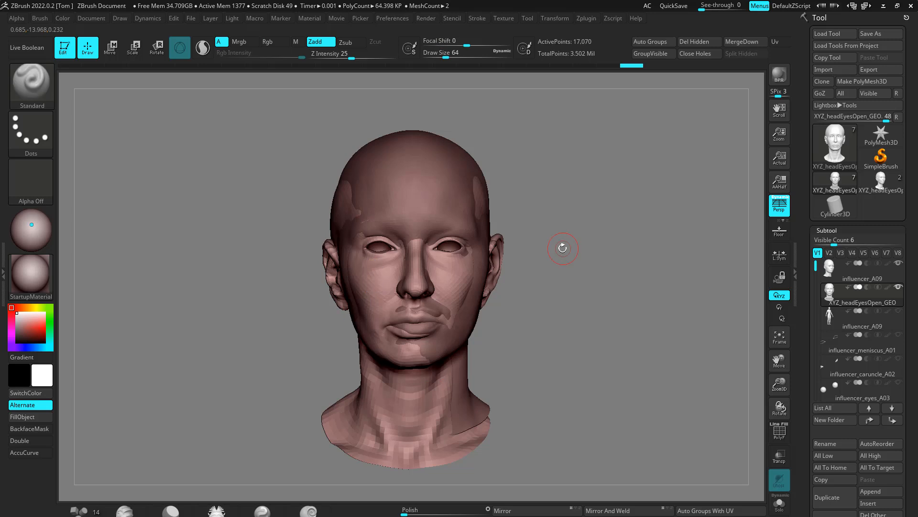
{"action": "left_click_drag", "start_coordinate": [562, 246], "coordinate": [543, 246]}
{"action": "left_click_drag", "start_coordinate": [610, 239], "coordinate": [497, 303]}
{"action": "mouse_move", "coordinate": [254, 297]}
{"action": "left_mouse_down"}
{"action": "mouse_move", "coordinate": [576, 231]}
{"action": "mouse_move", "coordinate": [565, 219]}
{"action": "mouse_move", "coordinate": [614, 232]}
{"action": "left_mouse_up"}
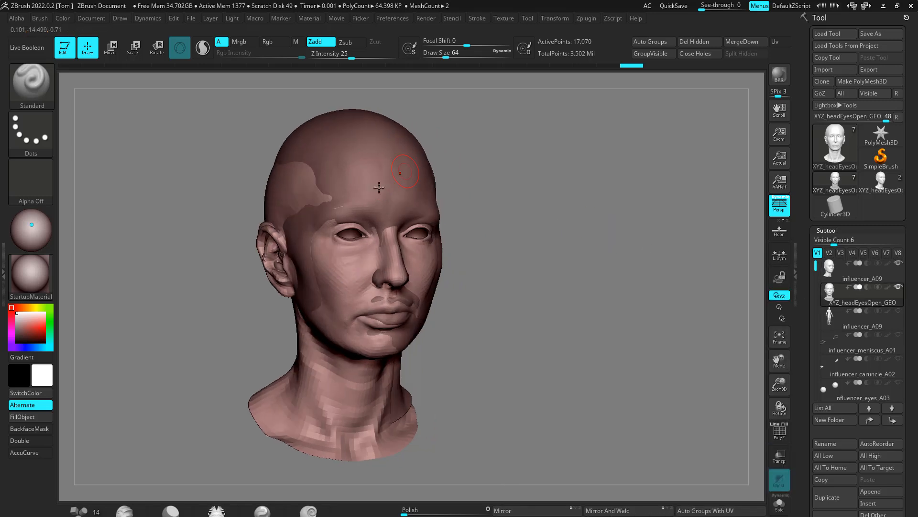
Move XYZ_headEyesOpen_GEO above the influencer_A09 head in the subtool order and launch the ZWrap plugin
{"action": "left_click", "coordinate": [869, 408]}
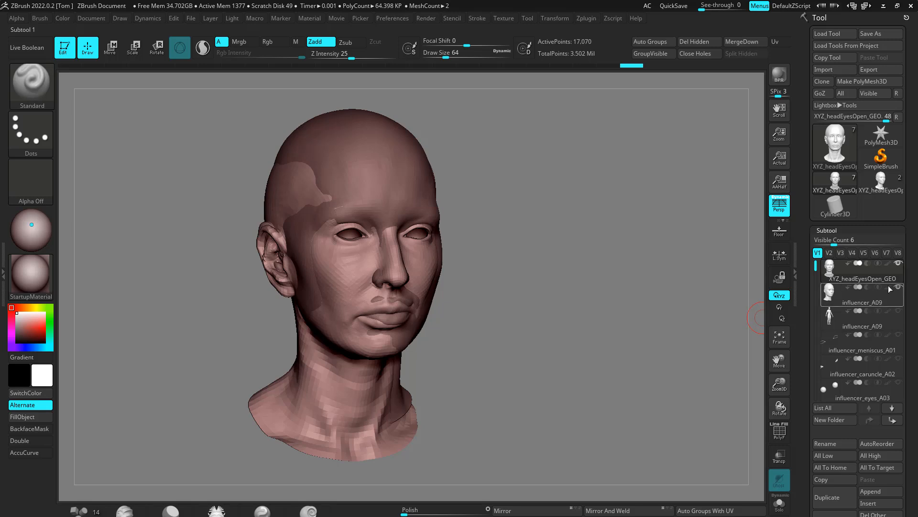
{"action": "left_click", "coordinate": [586, 18]}
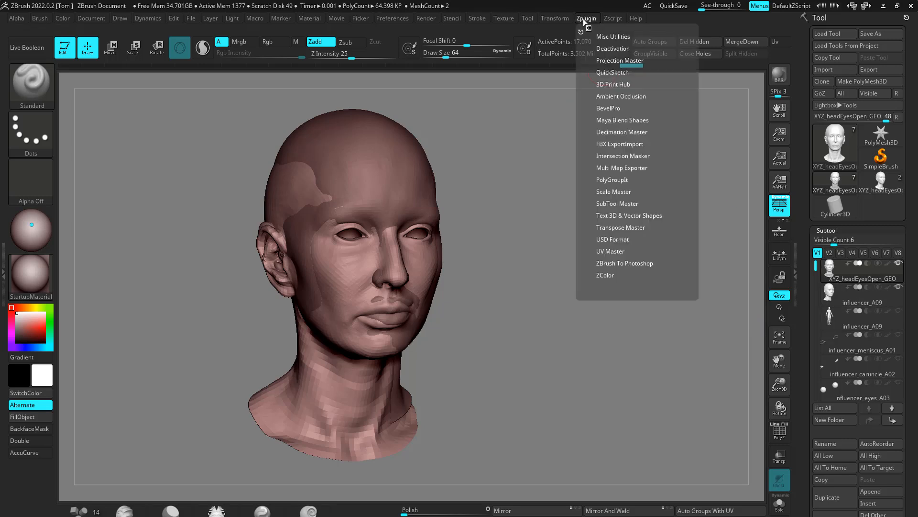
{"action": "left_click", "coordinate": [609, 328]}
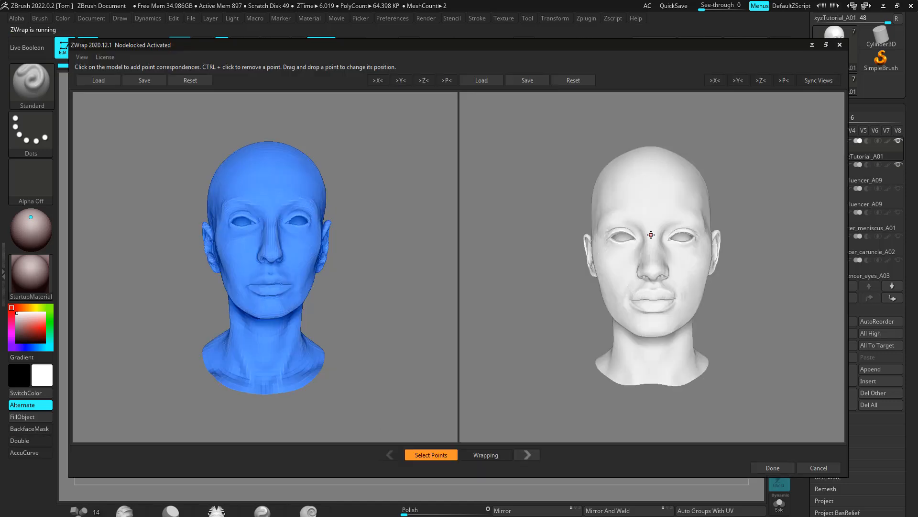
Place matching ZWrap point 0 at the inner corner of the right eye on both heads
{"action": "left_click_drag", "start_coordinate": [346, 229], "coordinate": [361, 231]}
{"action": "left_click", "coordinate": [284, 197]}
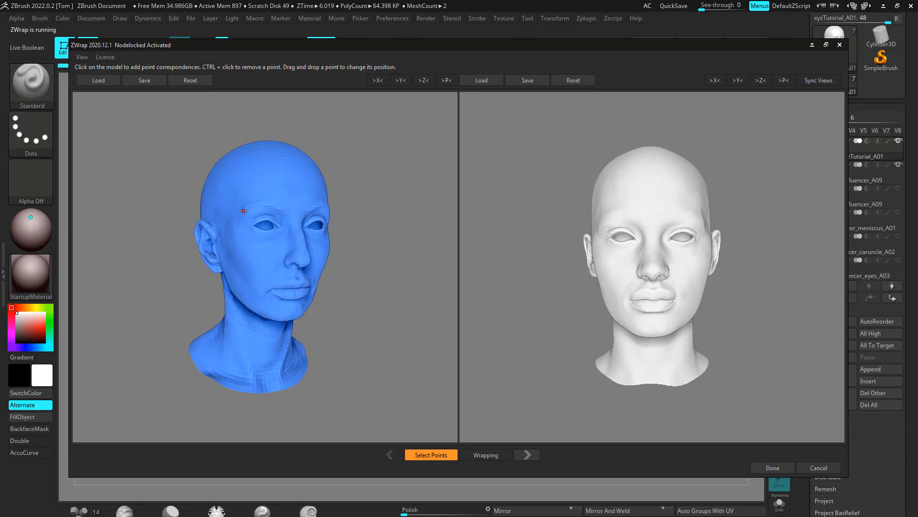
{"action": "mouse_move", "coordinate": [756, 196]}
{"action": "left_mouse_down"}
{"action": "mouse_move", "coordinate": [775, 199]}
{"action": "mouse_move", "coordinate": [677, 212]}
{"action": "mouse_move", "coordinate": [761, 209]}
{"action": "left_mouse_up"}
{"action": "left_click_drag", "start_coordinate": [426, 213], "coordinate": [496, 251], "text": "alt"}
{"action": "left_click_drag", "start_coordinate": [174, 334], "coordinate": [98, 361]}
{"action": "left_click_drag", "start_coordinate": [392, 236], "coordinate": [418, 261]}
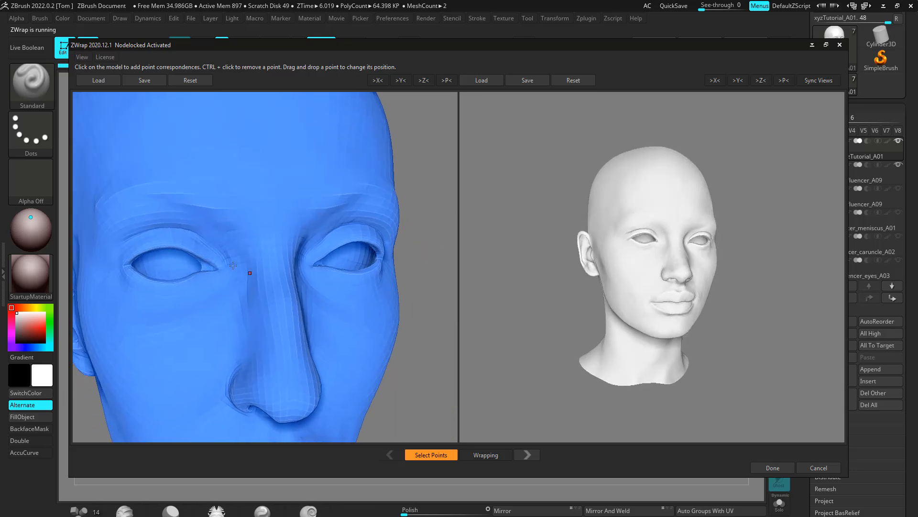
{"action": "left_click_drag", "start_coordinate": [571, 306], "coordinate": [516, 319]}
{"action": "left_click_drag", "start_coordinate": [517, 319], "coordinate": [463, 354], "text": "alt"}
{"action": "left_click_drag", "start_coordinate": [705, 275], "coordinate": [885, 328], "text": "alt"}
{"action": "left_click_drag", "start_coordinate": [781, 323], "coordinate": [870, 214], "text": "alt"}
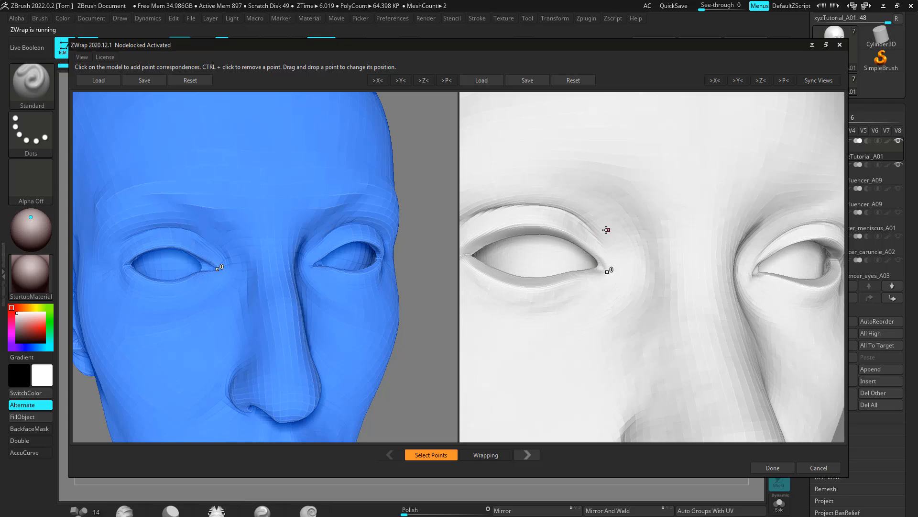
Place matching points 1 to 3 at the right eye's outer corner and the left eye's inner and outer corners on both heads
{"action": "middle_click_drag", "start_coordinate": [565, 255], "coordinate": [697, 252]}
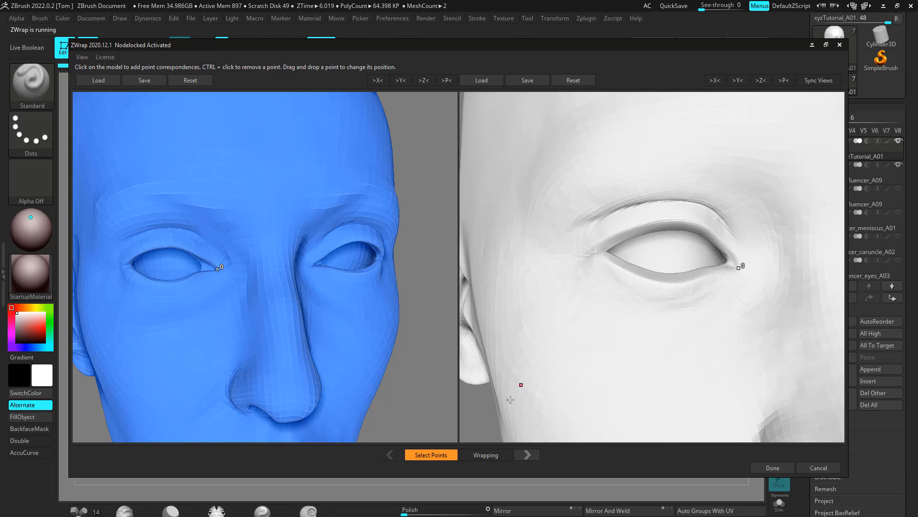
{"action": "left_click_drag", "start_coordinate": [485, 397], "coordinate": [492, 400]}
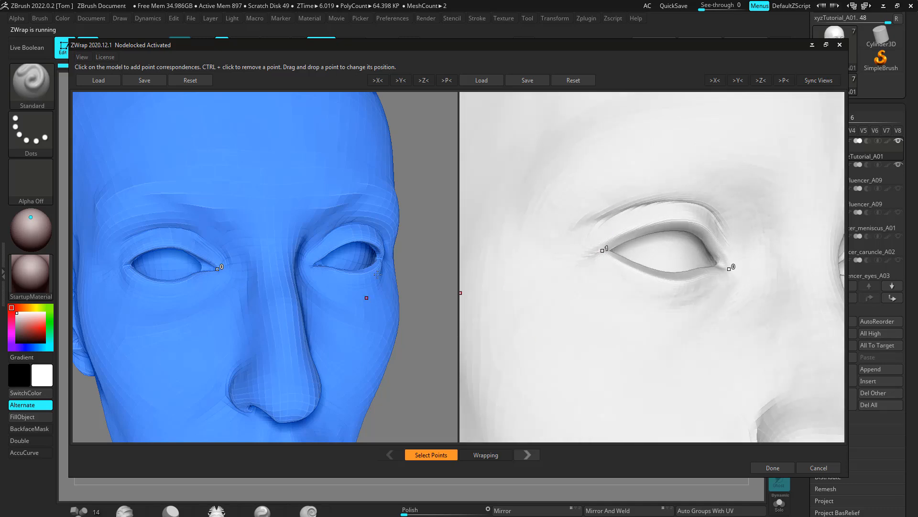
{"action": "left_click_drag", "start_coordinate": [416, 249], "coordinate": [368, 258]}
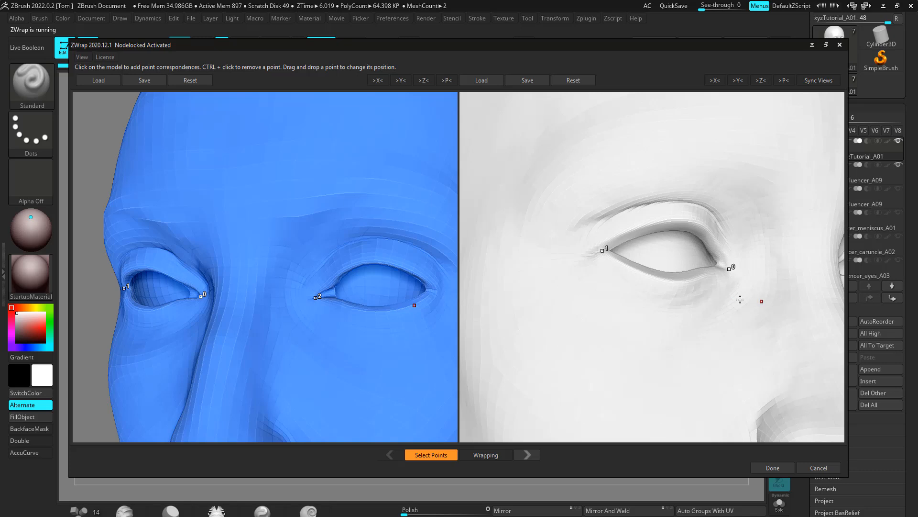
{"action": "middle_click_drag", "start_coordinate": [782, 294], "coordinate": [571, 292]}
{"action": "left_click_drag", "start_coordinate": [788, 289], "coordinate": [747, 295]}
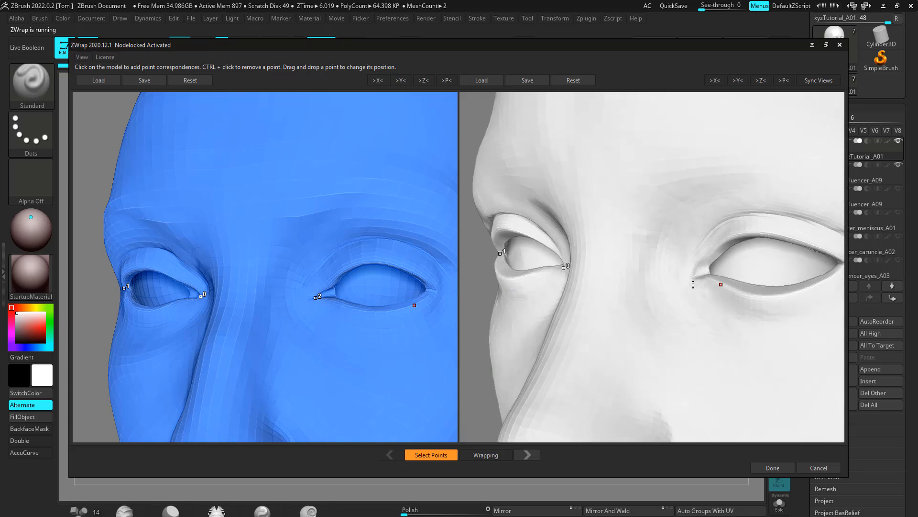
{"action": "middle_click_drag", "start_coordinate": [742, 275], "coordinate": [544, 276]}
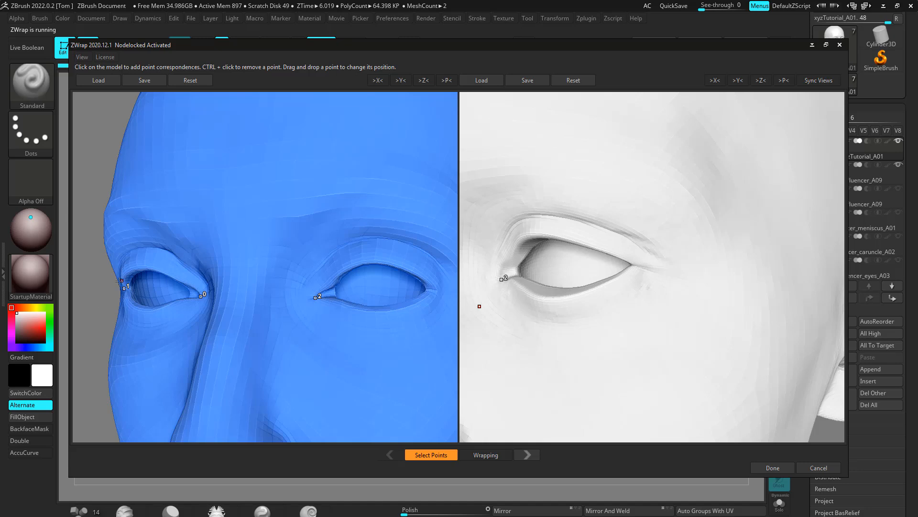
{"action": "left_click_drag", "start_coordinate": [120, 282], "coordinate": [377, 261]}
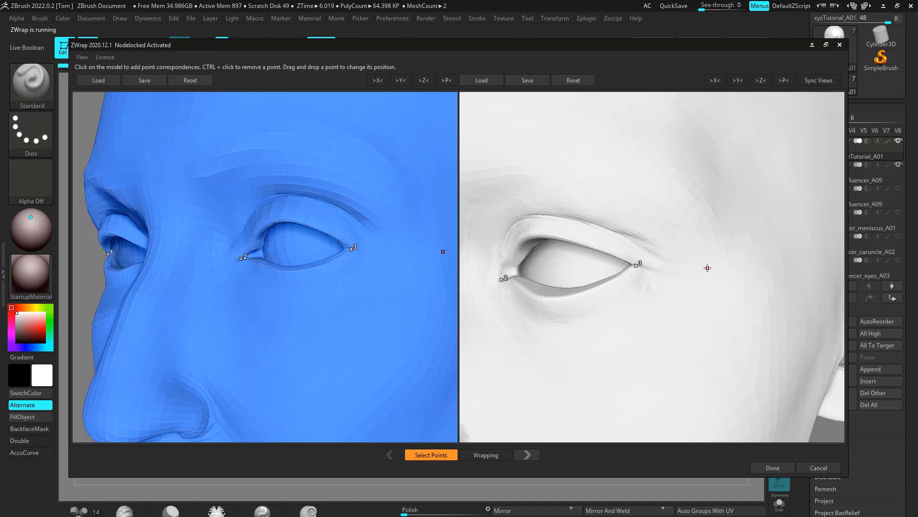
Place matching points 4 and 5 at the middle of the left eye's upper and lower lids on both heads
{"action": "scroll", "coordinate": [790, 345], "scroll_direction": "down", "scroll_amount": 3}
{"action": "left_click_drag", "start_coordinate": [790, 345], "coordinate": [817, 188]}
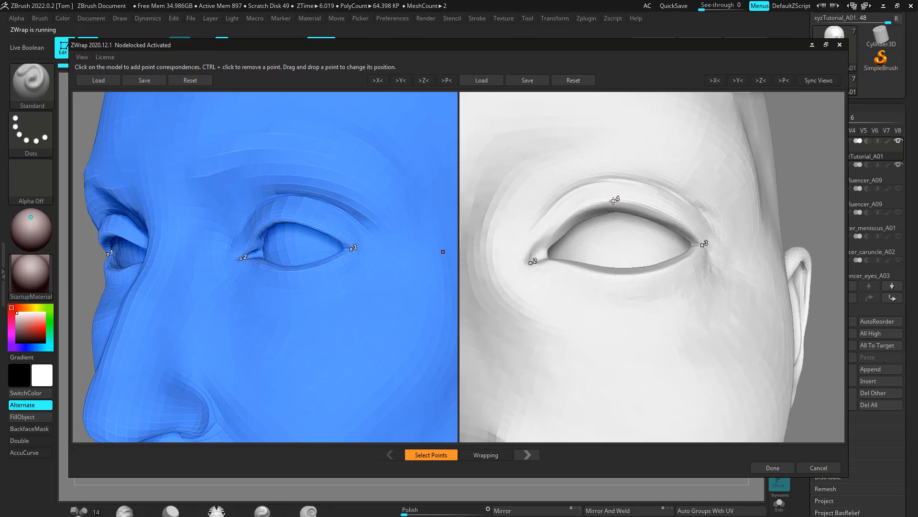
{"action": "left_click_drag", "start_coordinate": [329, 246], "coordinate": [310, 231]}
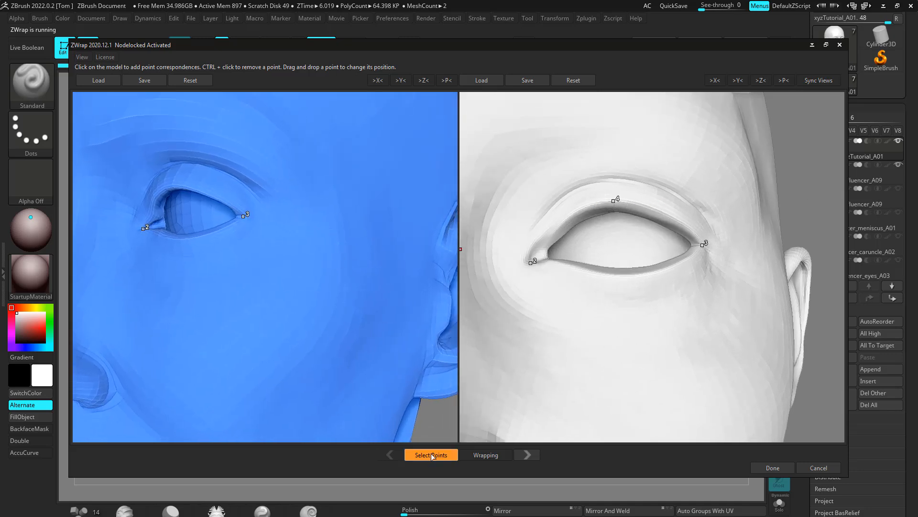
{"action": "left_click_drag", "start_coordinate": [425, 415], "coordinate": [401, 302]}
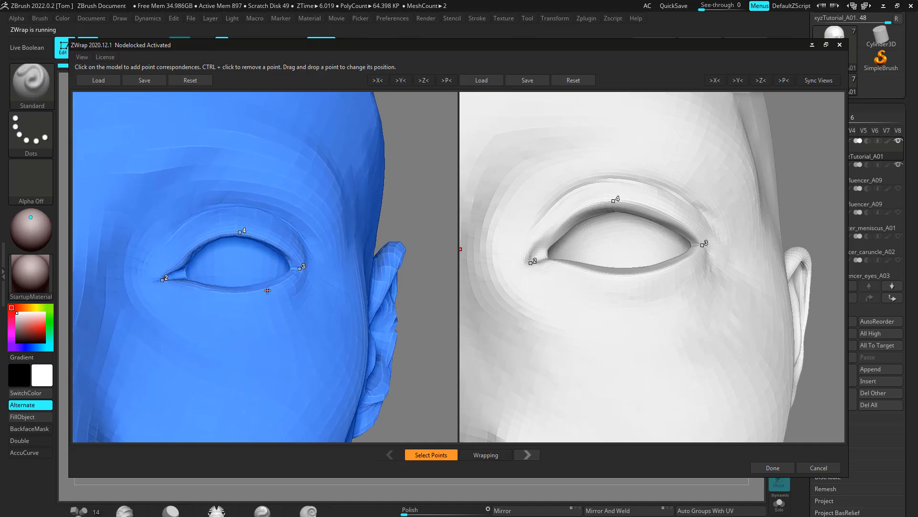
{"action": "left_click_drag", "start_coordinate": [392, 210], "coordinate": [402, 225]}
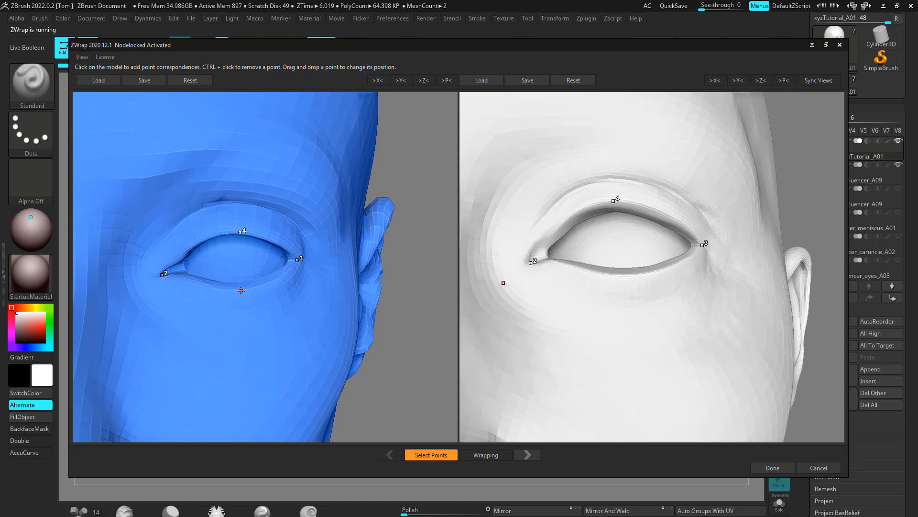
{"action": "left_click_drag", "start_coordinate": [795, 224], "coordinate": [815, 225]}
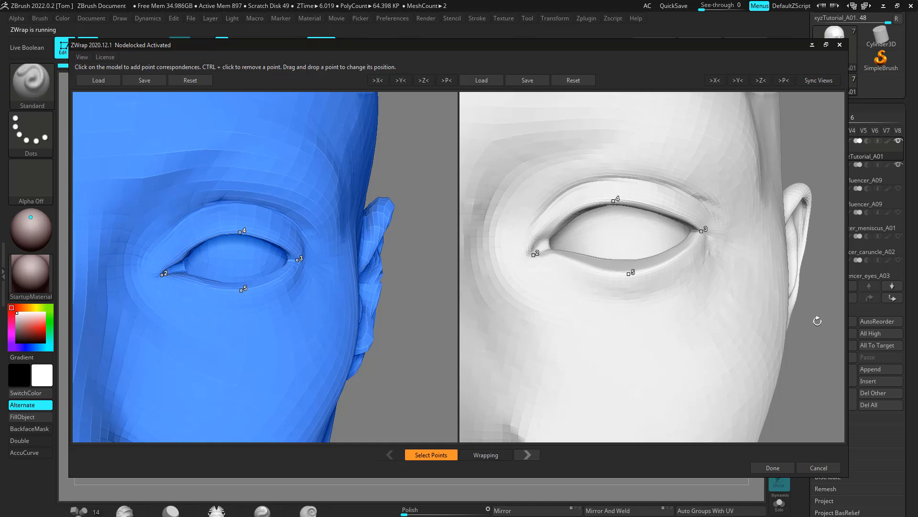
Add matching points 6 and 7 along the left eye's upper lid, on either side of point 4, on both heads
{"action": "scroll", "coordinate": [817, 320], "scroll_direction": "down", "scroll_amount": 10}
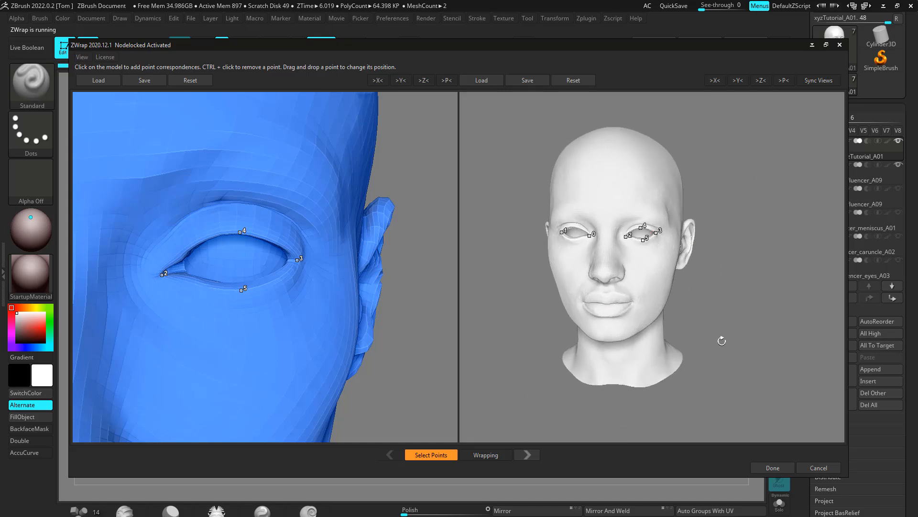
{"action": "left_click_drag", "start_coordinate": [721, 341], "coordinate": [643, 198]}
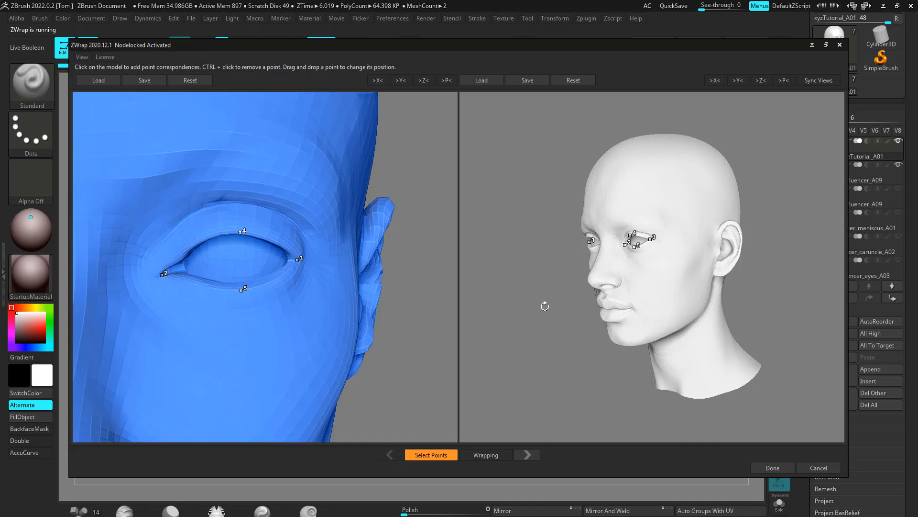
{"action": "left_click_drag", "start_coordinate": [545, 306], "coordinate": [684, 268]}
{"action": "scroll", "coordinate": [770, 238], "scroll_direction": "up", "scroll_amount": 6}
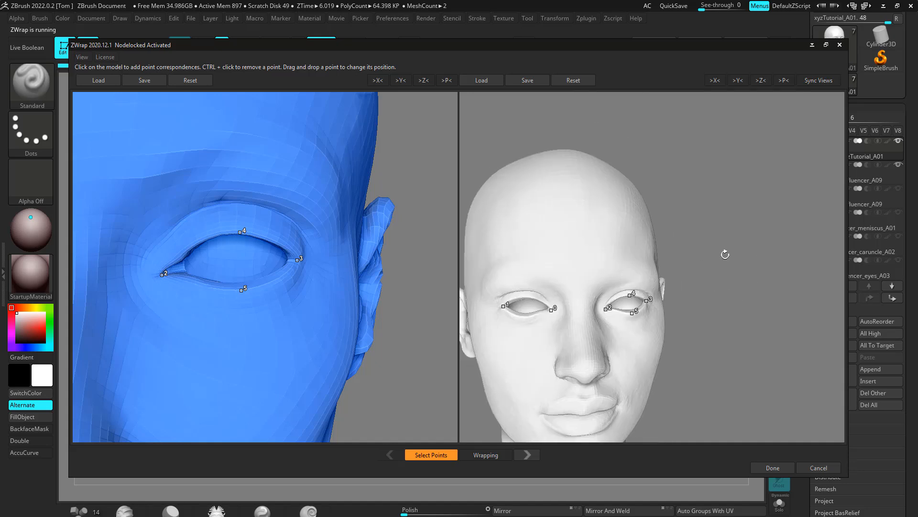
{"action": "scroll", "coordinate": [725, 254], "scroll_direction": "up", "scroll_amount": 4}
{"action": "scroll", "coordinate": [773, 195], "scroll_direction": "up", "scroll_amount": 2}
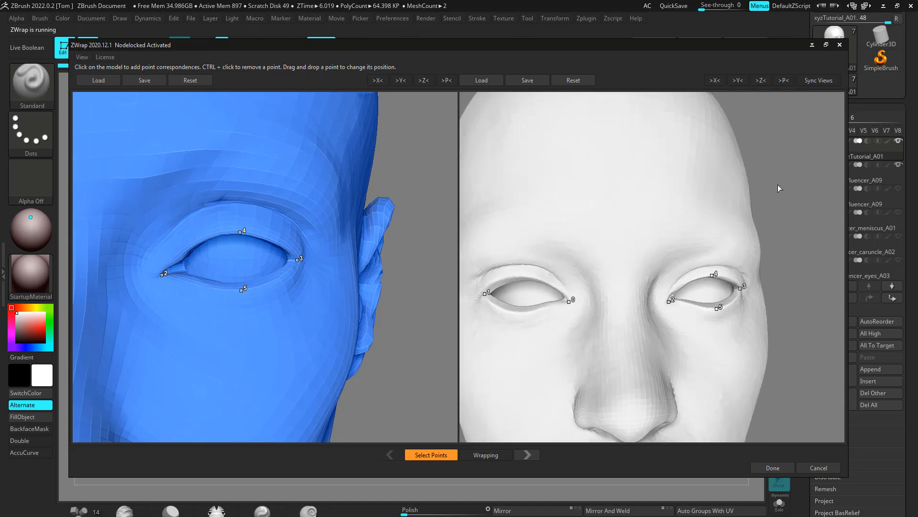
{"action": "left_click_drag", "start_coordinate": [779, 188], "coordinate": [752, 163]}
{"action": "scroll", "coordinate": [746, 167], "scroll_direction": "up", "scroll_amount": 4}
{"action": "mouse_move", "coordinate": [799, 224]}
{"action": "left_mouse_down"}
{"action": "mouse_move", "coordinate": [773, 244]}
{"action": "mouse_move", "coordinate": [785, 232]}
{"action": "left_mouse_up"}
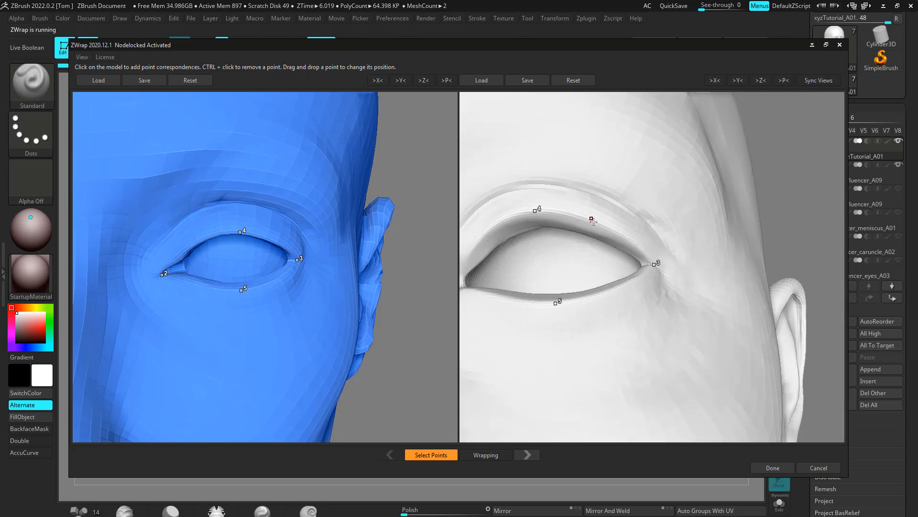
{"action": "left_click", "coordinate": [273, 243]}
{"action": "left_click_drag", "start_coordinate": [333, 267], "coordinate": [254, 244]}
{"action": "left_click", "coordinate": [197, 251]}
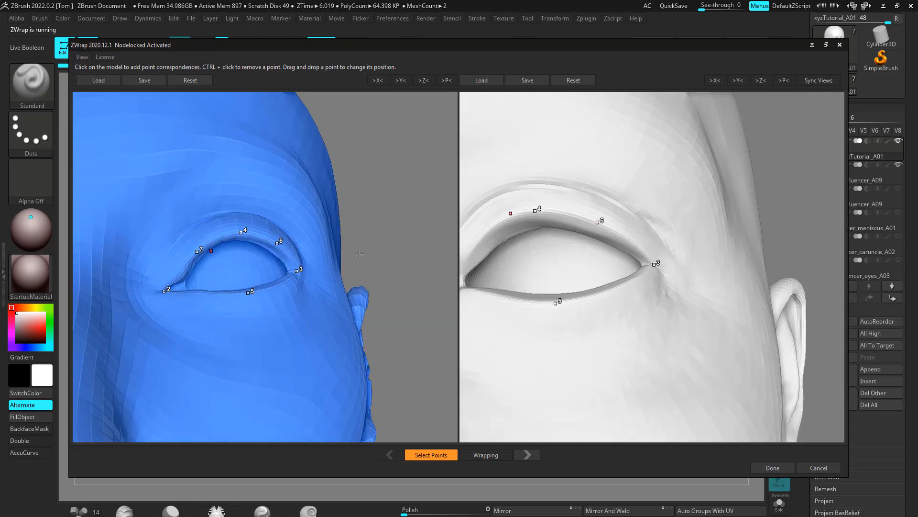
{"action": "left_click_drag", "start_coordinate": [511, 239], "coordinate": [565, 245]}
{"action": "left_click", "coordinate": [581, 234]}
Add matching points 8 and 9 along the left eye's lower lid, on either side of point 5, on both heads
{"action": "left_click_drag", "start_coordinate": [814, 225], "coordinate": [821, 194]}
{"action": "left_click", "coordinate": [613, 288]}
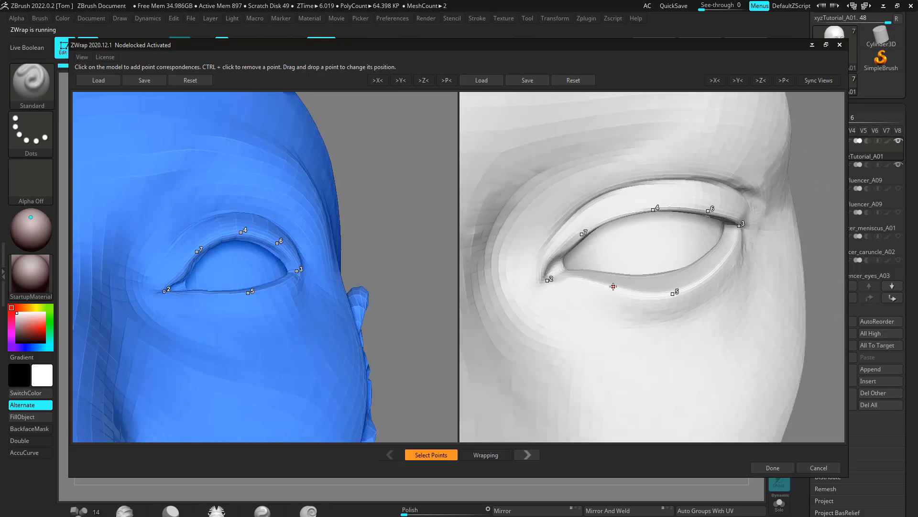
{"action": "left_click_drag", "start_coordinate": [385, 311], "coordinate": [367, 281]}
{"action": "left_click", "coordinate": [216, 288]}
{"action": "left_click_drag", "start_coordinate": [380, 239], "coordinate": [360, 243]}
{"action": "left_click_drag", "start_coordinate": [215, 286], "coordinate": [208, 285]}
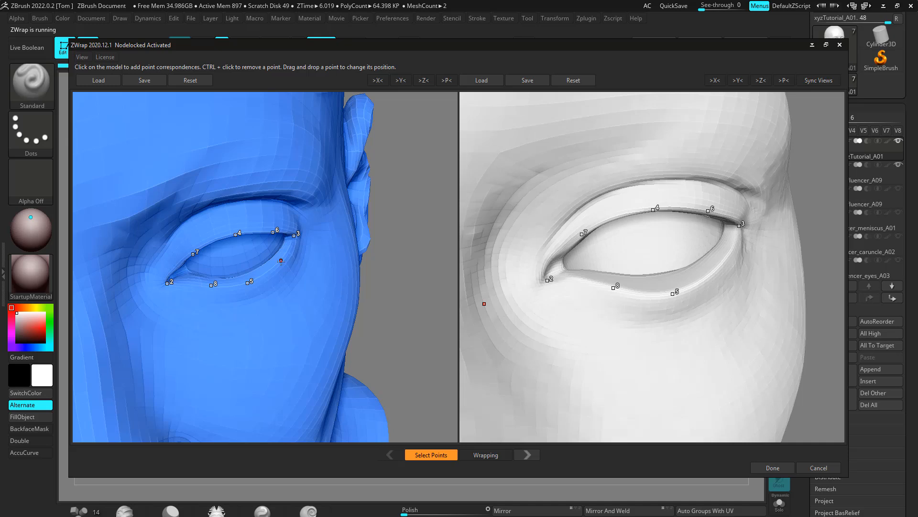
{"action": "left_click", "coordinate": [724, 262]}
Place matching points 10 and 11 at the middle of the right eye's lower and upper lids on both heads
{"action": "left_click_drag", "start_coordinate": [824, 216], "coordinate": [493, 359]}
{"action": "left_click_drag", "start_coordinate": [411, 330], "coordinate": [160, 326]}
{"action": "left_click_drag", "start_coordinate": [522, 249], "coordinate": [519, 287]}
{"action": "left_click", "coordinate": [700, 240]}
{"action": "left_click_drag", "start_coordinate": [152, 359], "coordinate": [133, 282]}
{"action": "left_click", "coordinate": [304, 214]}
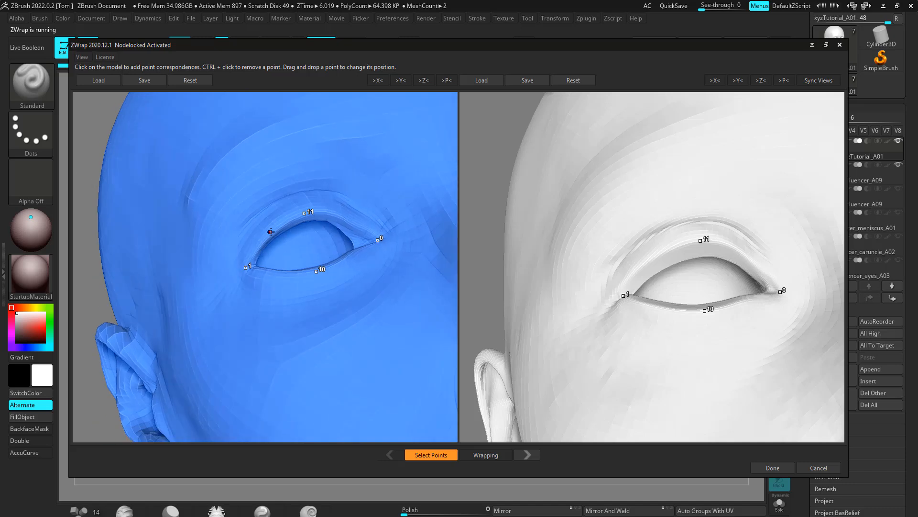
Add matching points 12 to 15 between the middle and corners of the right eye's upper and lower lids on both heads
{"action": "left_click", "coordinate": [273, 231]}
{"action": "left_click_drag", "start_coordinate": [480, 256], "coordinate": [506, 263]}
{"action": "left_click", "coordinate": [654, 257]}
{"action": "left_click_drag", "start_coordinate": [471, 165], "coordinate": [478, 98]}
{"action": "left_click", "coordinate": [660, 299]}
{"action": "left_click_drag", "start_coordinate": [89, 315], "coordinate": [206, 387]}
{"action": "left_click", "coordinate": [273, 263]}
{"action": "left_click", "coordinate": [341, 234]}
{"action": "left_click", "coordinate": [739, 274]}
{"action": "left_click", "coordinate": [334, 204]}
{"action": "left_click_drag", "start_coordinate": [502, 387], "coordinate": [508, 438]}
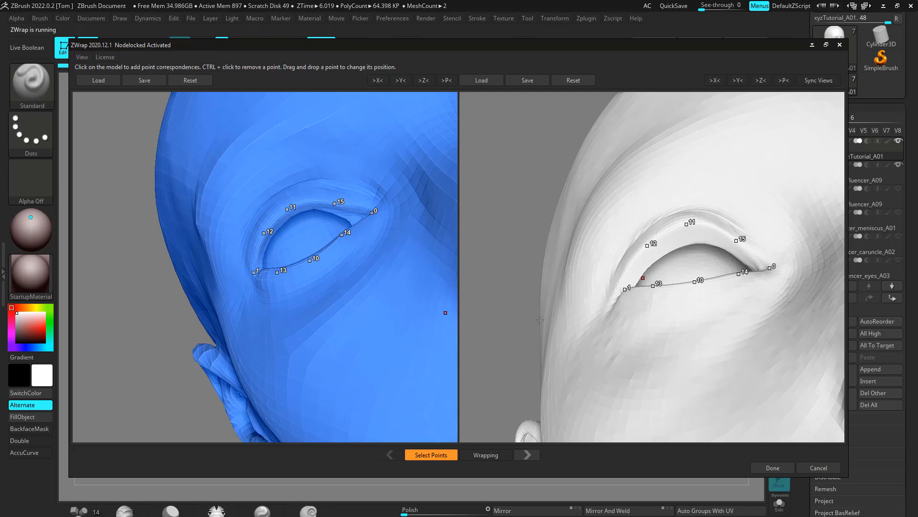
Place matching points 16 and 17 at the outer base of the right nose wing and the nostril's lower edge on both heads
{"action": "left_click_drag", "start_coordinate": [540, 320], "coordinate": [746, 328]}
{"action": "left_click", "coordinate": [566, 268]}
{"action": "left_click_drag", "start_coordinate": [143, 297], "coordinate": [340, 150]}
{"action": "left_click", "coordinate": [272, 307]}
{"action": "left_click_drag", "start_coordinate": [416, 216], "coordinate": [316, 191]}
{"action": "left_click", "coordinate": [303, 307]}
{"action": "left_click_drag", "start_coordinate": [765, 306], "coordinate": [643, 223]}
{"action": "left_click", "coordinate": [599, 285]}
Place matching points 18 to 20 around the front and outer rim of the right nostril on both heads
{"action": "left_click_drag", "start_coordinate": [775, 274], "coordinate": [767, 217]}
{"action": "left_click_drag", "start_coordinate": [425, 228], "coordinate": [416, 177]}
{"action": "left_click", "coordinate": [349, 277]}
{"action": "left_click", "coordinate": [637, 255]}
{"action": "left_click", "coordinate": [601, 262]}
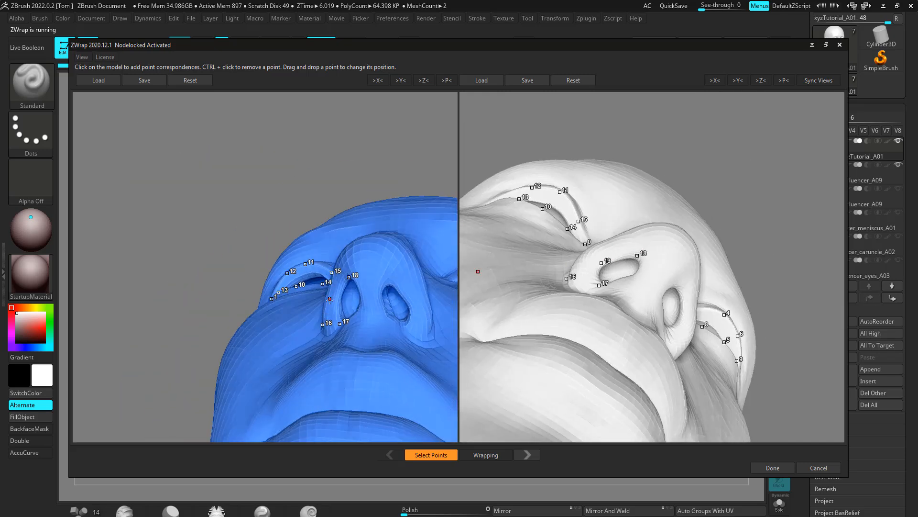
{"action": "left_click", "coordinate": [328, 301]}
{"action": "left_click_drag", "start_coordinate": [230, 213], "coordinate": [204, 263]}
{"action": "left_click", "coordinate": [339, 285]}
{"action": "left_click_drag", "start_coordinate": [669, 184], "coordinate": [691, 197]}
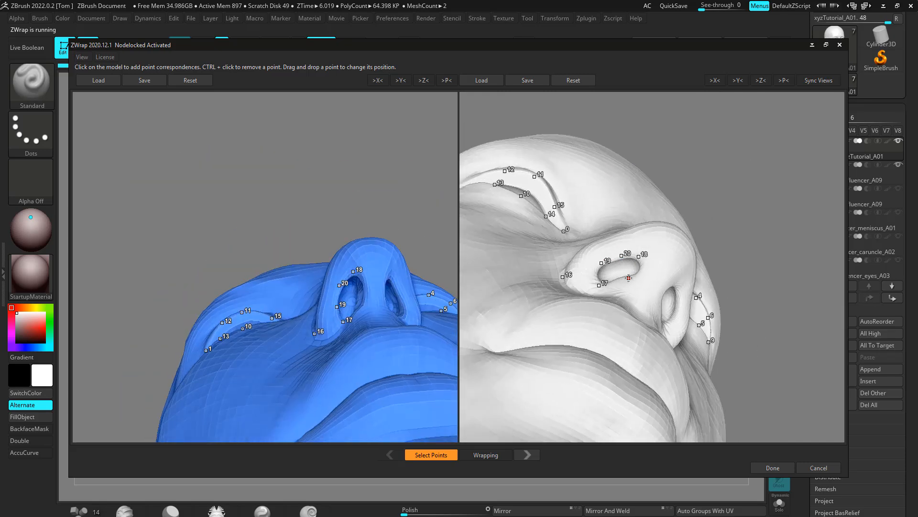
Place matching points 21 and 22 on the inner edges of the right and left nostrils on both heads
{"action": "left_click_drag", "start_coordinate": [318, 192], "coordinate": [288, 199]}
{"action": "left_click", "coordinate": [366, 296]}
{"action": "left_click_drag", "start_coordinate": [384, 177], "coordinate": [373, 240]}
{"action": "left_click", "coordinate": [382, 296]}
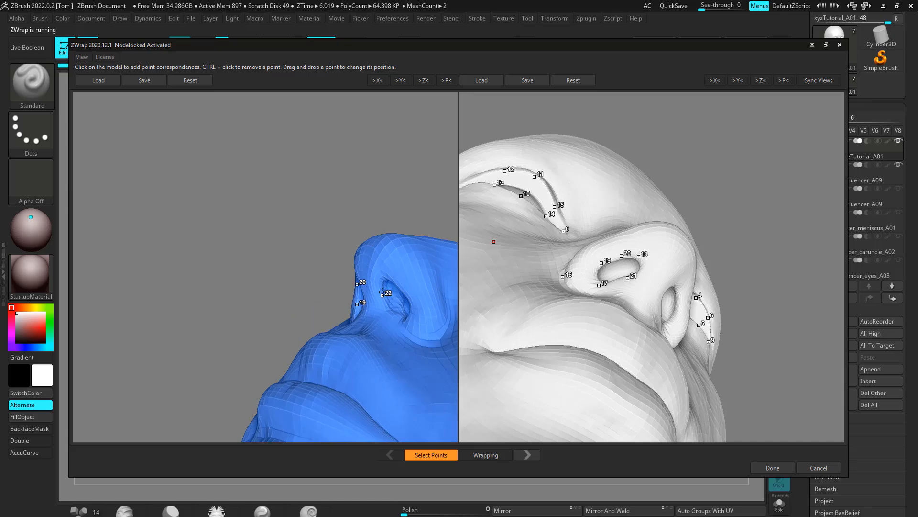
{"action": "left_click_drag", "start_coordinate": [737, 158], "coordinate": [713, 215]}
{"action": "left_click", "coordinate": [646, 295]}
Place matching points 23 and 24 at the front and rear edges of the left nostril on both heads
{"action": "left_click_drag", "start_coordinate": [680, 179], "coordinate": [703, 184]}
{"action": "left_click", "coordinate": [662, 276]}
{"action": "left_click", "coordinate": [387, 276]}
{"action": "left_click_drag", "start_coordinate": [399, 205], "coordinate": [414, 218]}
{"action": "left_click", "coordinate": [401, 318]}
{"action": "left_click_drag", "start_coordinate": [684, 192], "coordinate": [710, 225]}
{"action": "left_click", "coordinate": [656, 328]}
Place matching points 25 and 26 on the left nostril's outer edge and the left nose wing's outer base on both heads
{"action": "left_click_drag", "start_coordinate": [712, 180], "coordinate": [702, 184]}
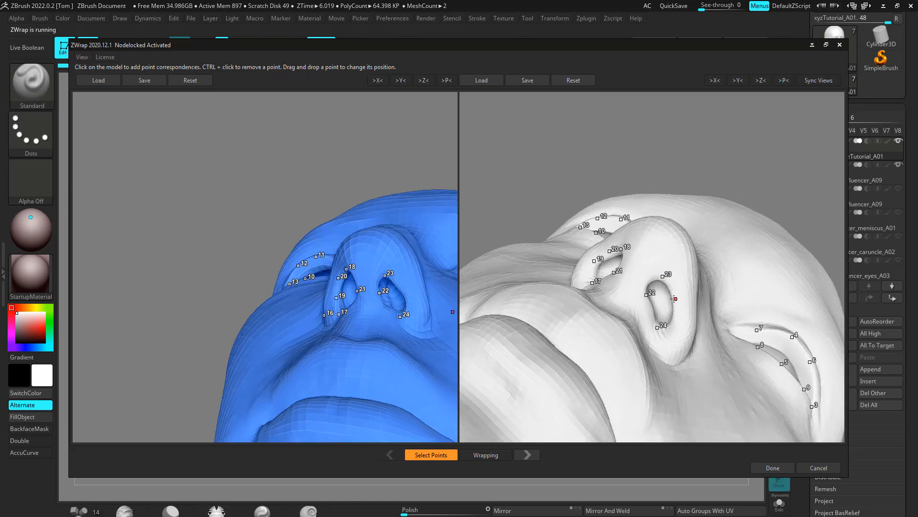
{"action": "left_click", "coordinate": [675, 303]}
{"action": "left_click_drag", "start_coordinate": [411, 184], "coordinate": [399, 177]}
{"action": "left_click", "coordinate": [407, 293]}
{"action": "left_click_drag", "start_coordinate": [328, 166], "coordinate": [311, 190]}
{"action": "left_click", "coordinate": [305, 316]}
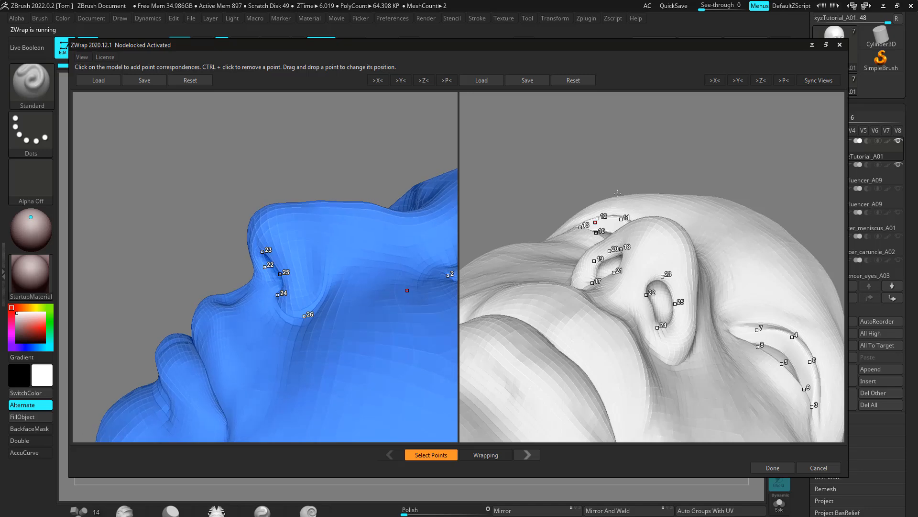
{"action": "left_click_drag", "start_coordinate": [662, 158], "coordinate": [623, 161]}
Place matching points 27 to 30 down the centre line of the upper and lower lips on both heads
{"action": "left_click_drag", "start_coordinate": [719, 185], "coordinate": [796, 396]}
{"action": "left_click", "coordinate": [638, 249]}
{"action": "left_click_drag", "start_coordinate": [180, 209], "coordinate": [96, 327]}
{"action": "left_click", "coordinate": [242, 244]}
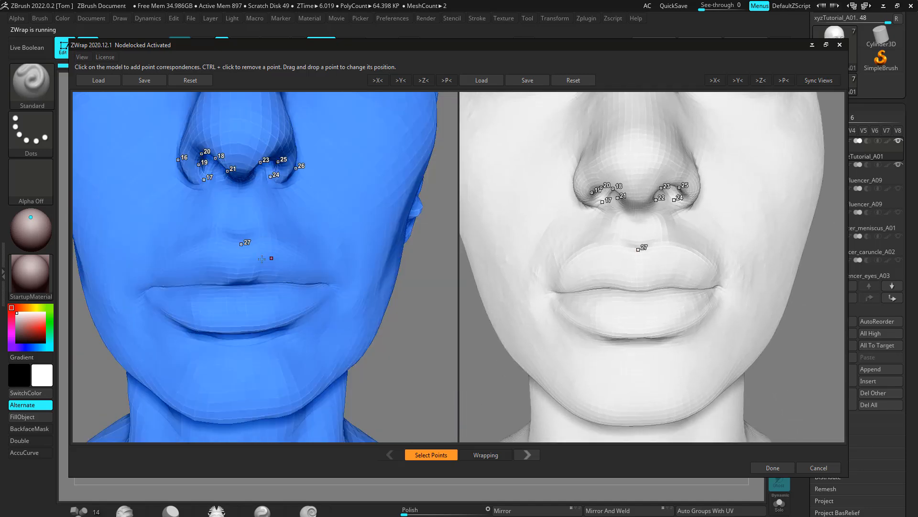
{"action": "left_click", "coordinate": [640, 287]}
{"action": "left_click", "coordinate": [642, 334]}
Place matching points 31 and 32 at the right and left corners of the mouth on both heads
{"action": "left_click_drag", "start_coordinate": [788, 402], "coordinate": [772, 343]}
{"action": "left_click_drag", "start_coordinate": [828, 184], "coordinate": [878, 239]}
{"action": "left_click", "coordinate": [636, 276]}
{"action": "left_click_drag", "start_coordinate": [359, 368], "coordinate": [287, 371]}
{"action": "left_click", "coordinate": [131, 290]}
{"action": "left_click", "coordinate": [285, 341]}
{"action": "left_click_drag", "start_coordinate": [818, 351], "coordinate": [732, 326]}
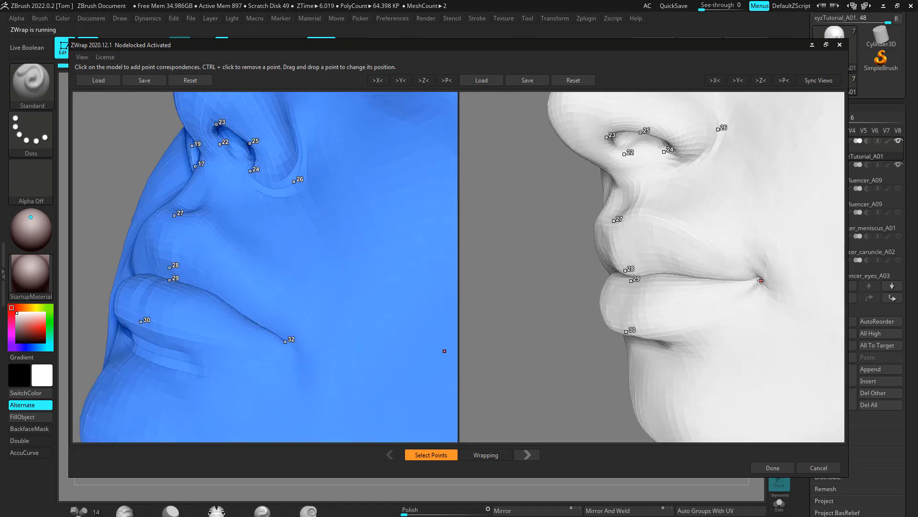
{"action": "left_click", "coordinate": [761, 280]}
Place matching points 33 and 34 on the right and left parts of the lower lip's bottom edge on both heads
{"action": "left_click_drag", "start_coordinate": [754, 375], "coordinate": [808, 385]}
{"action": "scroll", "coordinate": [809, 385], "scroll_direction": "down", "scroll_amount": 3}
{"action": "left_click_drag", "start_coordinate": [335, 349], "coordinate": [447, 356]}
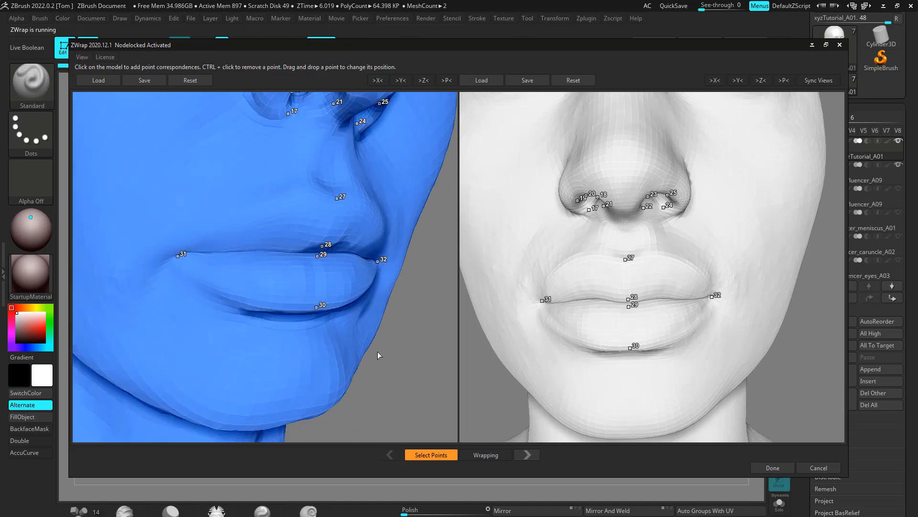
{"action": "left_click_drag", "start_coordinate": [378, 355], "coordinate": [241, 303]}
{"action": "left_click_drag", "start_coordinate": [491, 361], "coordinate": [543, 358]}
{"action": "left_click", "coordinate": [593, 344]}
{"action": "left_click_drag", "start_coordinate": [820, 359], "coordinate": [732, 354]}
{"action": "left_click", "coordinate": [715, 351]}
{"action": "left_click_drag", "start_coordinate": [428, 365], "coordinate": [330, 356]}
{"action": "left_click", "coordinate": [385, 298]}
Place matching points 35 and 36 on the right and left parts of the upper lip's top edge on both heads
{"action": "left_click_drag", "start_coordinate": [211, 344], "coordinate": [400, 348]}
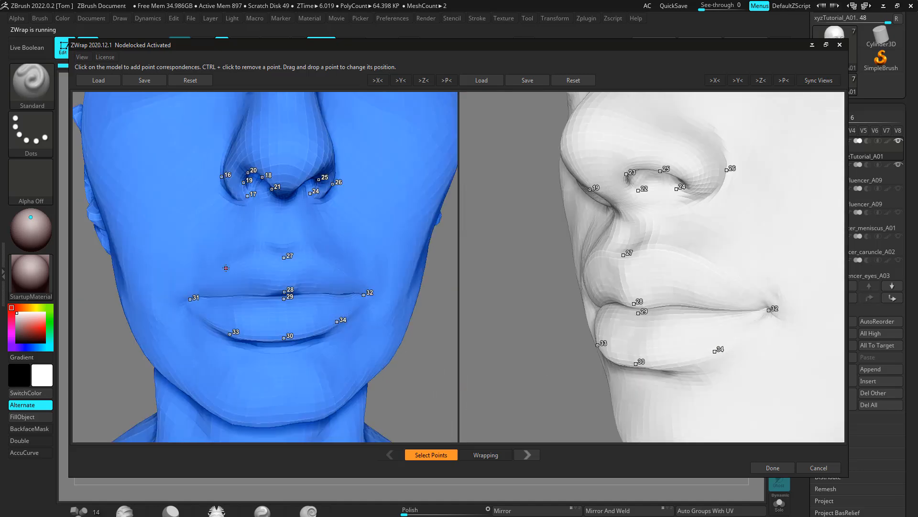
{"action": "left_click", "coordinate": [224, 267]}
{"action": "left_click_drag", "start_coordinate": [502, 359], "coordinate": [645, 361]}
{"action": "left_click", "coordinate": [543, 264]}
{"action": "left_click", "coordinate": [713, 258]}
{"action": "left_click_drag", "start_coordinate": [325, 359], "coordinate": [417, 360]}
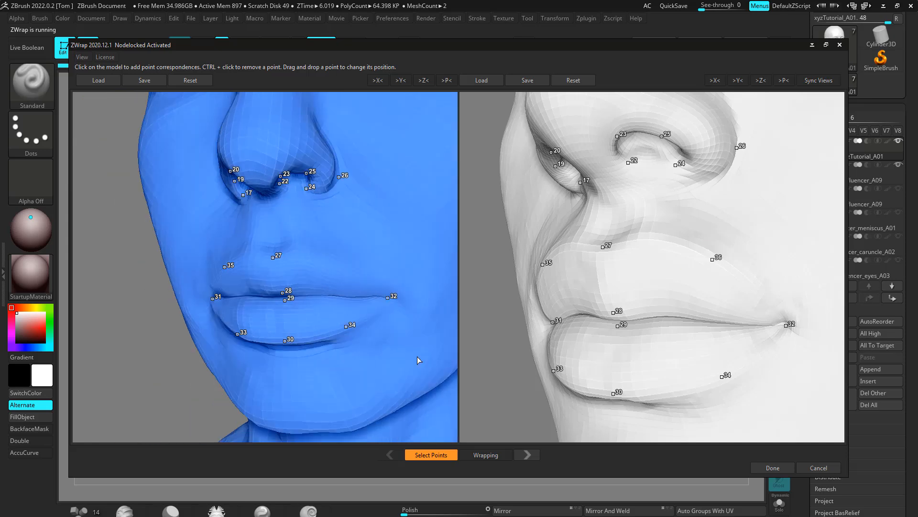
Place matching points 37 and 38 at the right ear's tragus and lobe attachment on both heads
{"action": "left_click_drag", "start_coordinate": [137, 362], "coordinate": [189, 362]}
{"action": "left_click_drag", "start_coordinate": [503, 358], "coordinate": [596, 356]}
{"action": "left_click_drag", "start_coordinate": [765, 335], "coordinate": [748, 279], "text": "alt"}
{"action": "left_click_drag", "start_coordinate": [517, 337], "coordinate": [617, 338]}
{"action": "left_click_drag", "start_coordinate": [535, 302], "coordinate": [519, 344], "text": "alt"}
{"action": "left_click_drag", "start_coordinate": [143, 325], "coordinate": [250, 312]}
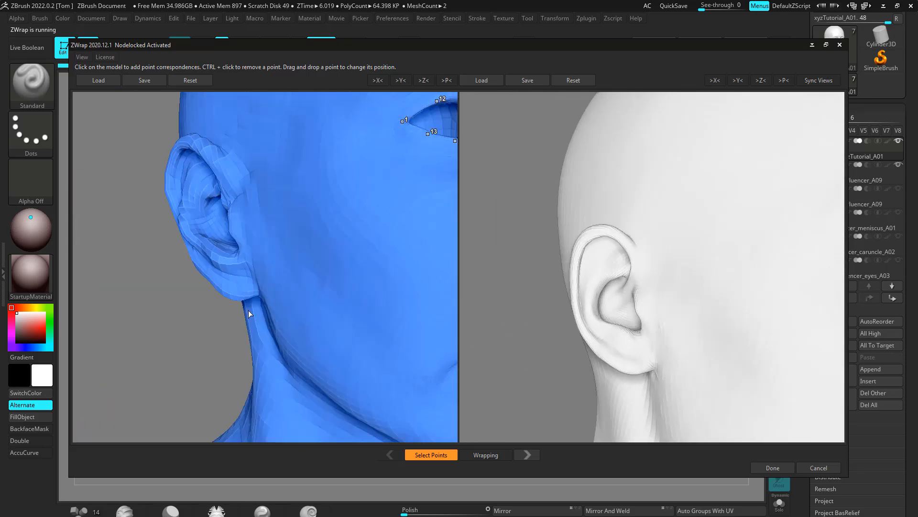
{"action": "left_click_drag", "start_coordinate": [112, 327], "coordinate": [143, 324]}
{"action": "left_click", "coordinate": [318, 290]}
{"action": "left_click", "coordinate": [638, 308]}
{"action": "left_click_drag", "start_coordinate": [511, 347], "coordinate": [490, 320], "text": "alt"}
{"action": "left_click", "coordinate": [660, 379]}
Place matching point 39 at the right ear's upper attachment and points 40 to 44 around its inner bowl on both heads
{"action": "left_click", "coordinate": [321, 209]}
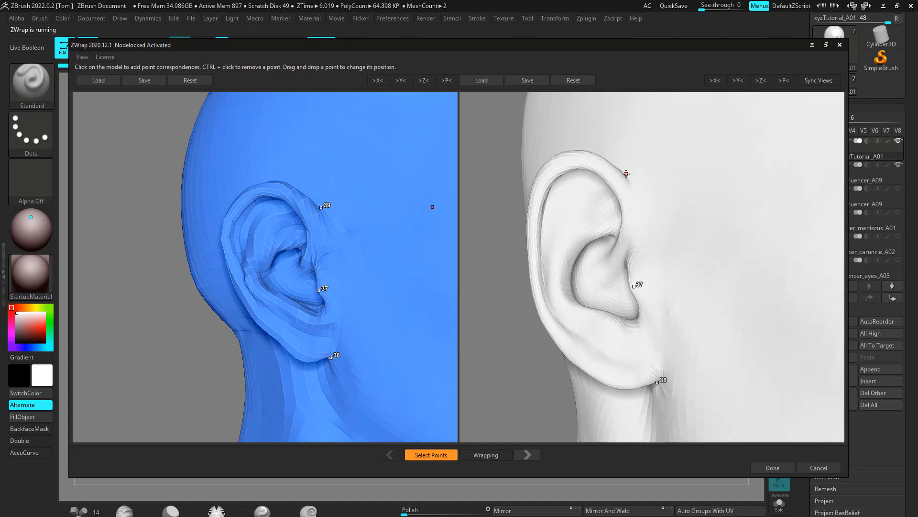
{"action": "left_click", "coordinate": [614, 231]}
{"action": "mouse_move", "coordinate": [268, 249]}
{"action": "left_mouse_down"}
{"action": "mouse_move", "coordinate": [300, 245]}
{"action": "mouse_move", "coordinate": [330, 261]}
{"action": "left_mouse_up"}
{"action": "left_click", "coordinate": [299, 245]}
{"action": "left_click", "coordinate": [303, 312]}
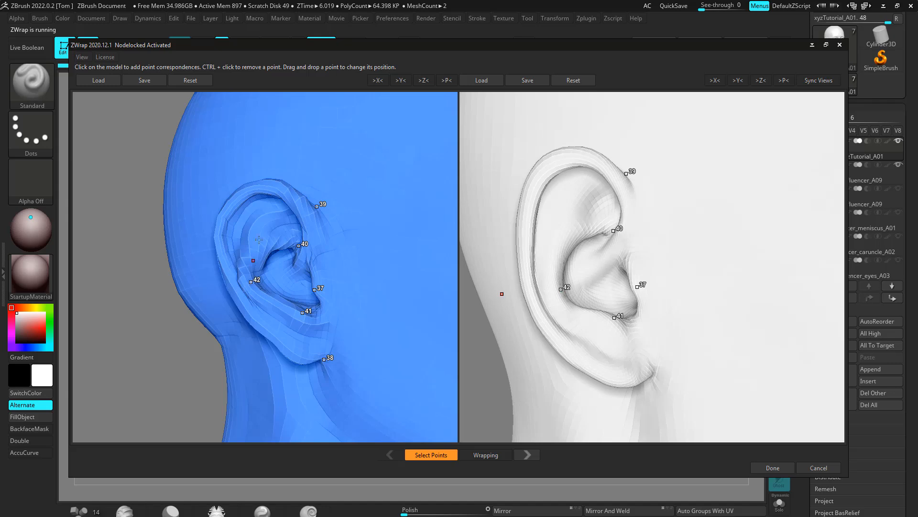
{"action": "left_click", "coordinate": [279, 298]}
Place matching points 45 to 50 along the right ear's lobe and outer rim on both heads, and nudge point 42 upward on the white head
{"action": "left_click", "coordinate": [621, 383]}
{"action": "left_click_drag", "start_coordinate": [535, 397], "coordinate": [480, 401]}
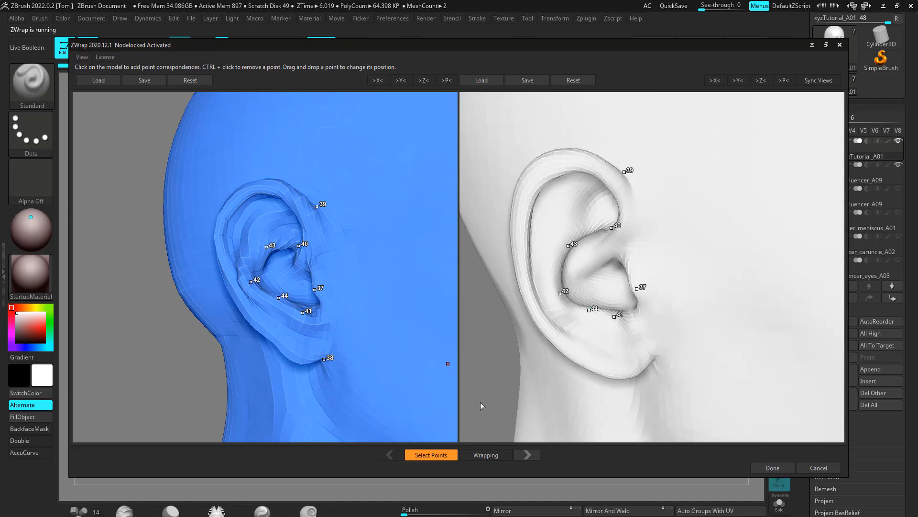
{"action": "left_click", "coordinate": [298, 358]}
{"action": "left_click_drag", "start_coordinate": [560, 293], "coordinate": [558, 284]}
{"action": "left_click_drag", "start_coordinate": [167, 325], "coordinate": [189, 321]}
{"action": "left_click", "coordinate": [535, 174]}
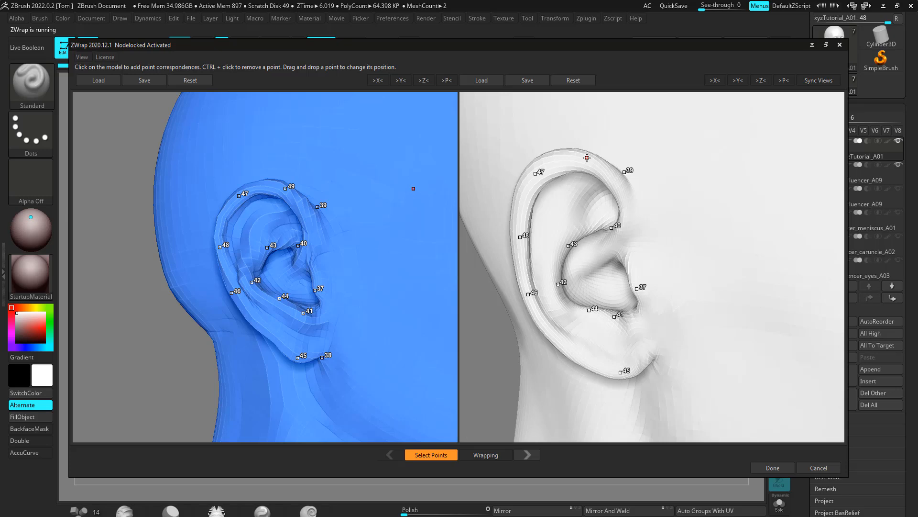
{"action": "left_click", "coordinate": [586, 158]}
{"action": "left_click", "coordinate": [572, 353]}
Place matching points 51 and 52 at the left ear's lobe attachment and upper attachment on both heads
{"action": "left_click_drag", "start_coordinate": [203, 361], "coordinate": [794, 316]}
{"action": "scroll", "coordinate": [754, 320], "scroll_direction": "up", "scroll_amount": 3}
{"action": "left_click", "coordinate": [267, 214]}
{"action": "left_click", "coordinate": [623, 169]}
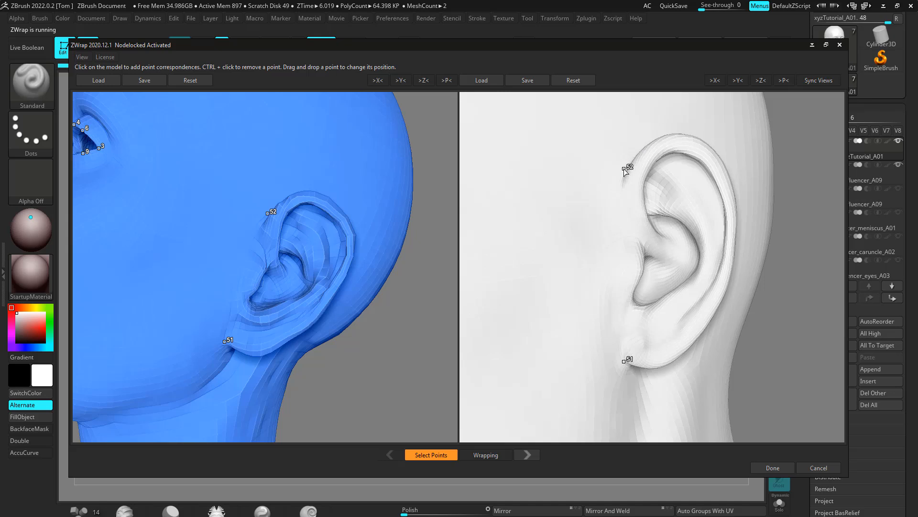
Place matching points 53 and 54 at the left ear's tragus and the lower edge of its inner bowl on both heads
{"action": "left_click_drag", "start_coordinate": [797, 248], "coordinate": [760, 251]}
{"action": "left_click", "coordinate": [589, 272]}
{"action": "left_click_drag", "start_coordinate": [425, 306], "coordinate": [416, 307]}
{"action": "left_click", "coordinate": [256, 287]}
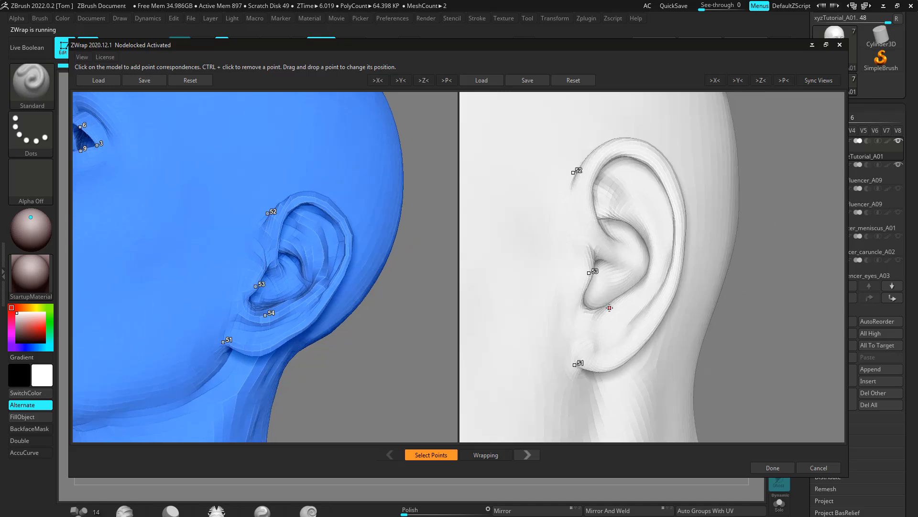
{"action": "left_click", "coordinate": [604, 314]}
Place matching points 55 and 56 at the upper front and rear edges of the left ear's inner bowl on both heads
{"action": "middle_click_drag", "start_coordinate": [788, 284], "coordinate": [776, 295]}
{"action": "left_click_drag", "start_coordinate": [777, 295], "coordinate": [698, 270]}
{"action": "left_click", "coordinate": [599, 229]}
{"action": "left_click_drag", "start_coordinate": [431, 275], "coordinate": [369, 270]}
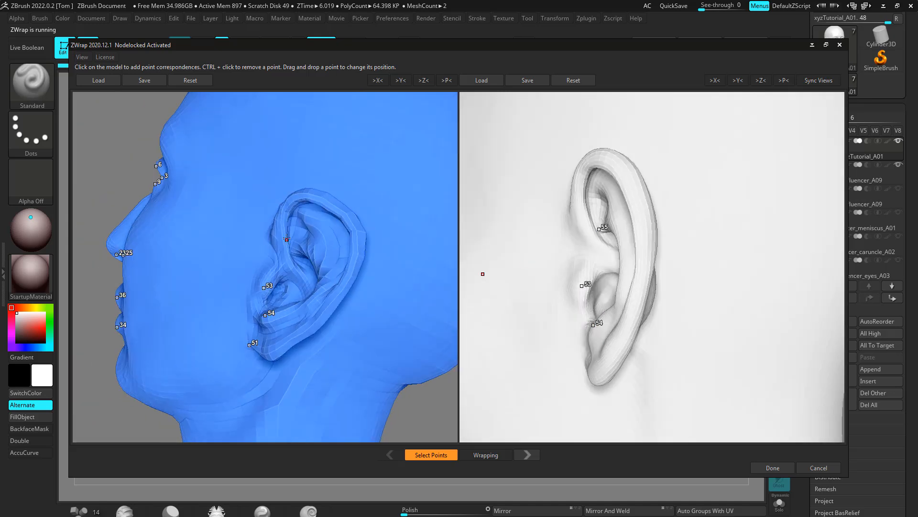
{"action": "left_click_drag", "start_coordinate": [427, 416], "coordinate": [452, 413]}
{"action": "left_click_drag", "start_coordinate": [831, 318], "coordinate": [795, 313]}
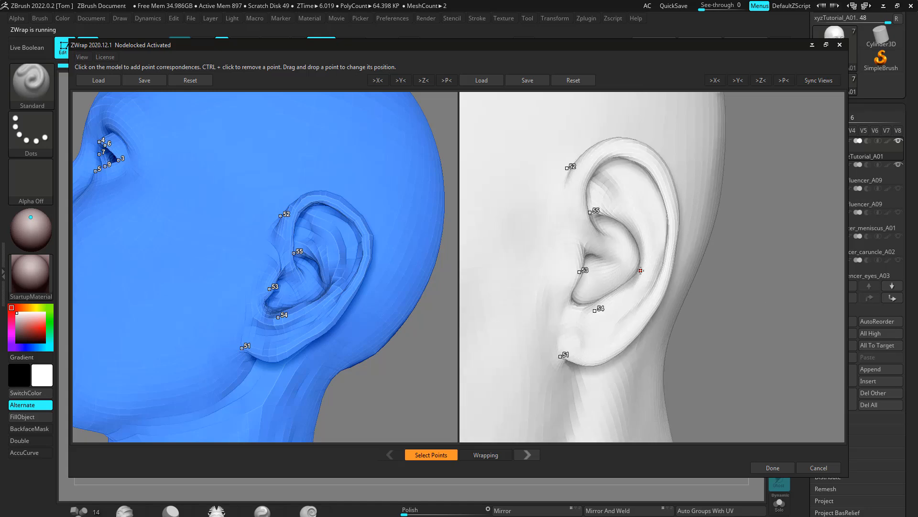
{"action": "left_click", "coordinate": [321, 300]}
Place matching points 57 to 60 along the rear and top of the left ear's outer rim on both heads
{"action": "left_click", "coordinate": [342, 310]}
{"action": "left_click_drag", "start_coordinate": [325, 195], "coordinate": [353, 211]}
{"action": "left_click", "coordinate": [676, 215]}
{"action": "left_click", "coordinate": [364, 268]}
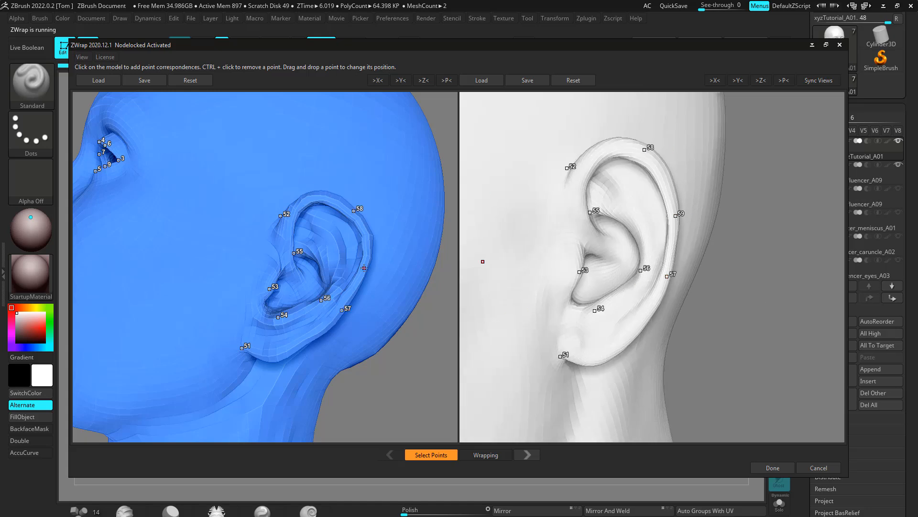
{"action": "left_click", "coordinate": [321, 196]}
{"action": "left_click", "coordinate": [609, 147]}
Add matching points 61 and 62 along the left ear's lobe and lower rim and 63 to 65 around its inner bowl on both heads
{"action": "left_click", "coordinate": [601, 356]}
{"action": "left_click", "coordinate": [277, 354]}
{"action": "left_click", "coordinate": [315, 335]}
{"action": "left_click", "coordinate": [645, 316]}
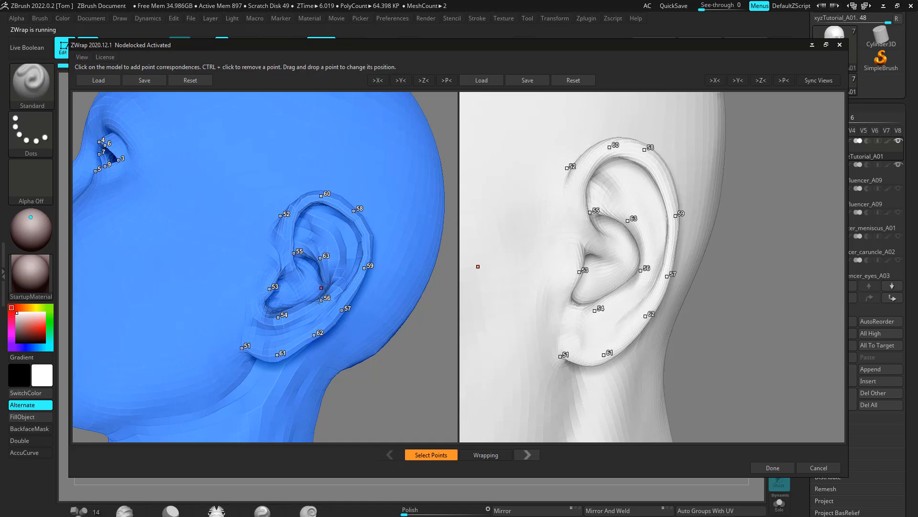
{"action": "left_click", "coordinate": [620, 290]}
{"action": "left_click", "coordinate": [573, 305]}
{"action": "left_click", "coordinate": [262, 311]}
Place matching point 66 at the notch below the right ear's tragus on both heads
{"action": "left_click_drag", "start_coordinate": [372, 379], "coordinate": [178, 394]}
{"action": "left_click_drag", "start_coordinate": [732, 349], "coordinate": [499, 312]}
{"action": "left_click", "coordinate": [373, 286]}
{"action": "left_click", "coordinate": [641, 276]}
{"action": "left_click_drag", "start_coordinate": [514, 350], "coordinate": [531, 280]}
{"action": "left_click_drag", "start_coordinate": [249, 354], "coordinate": [347, 209]}
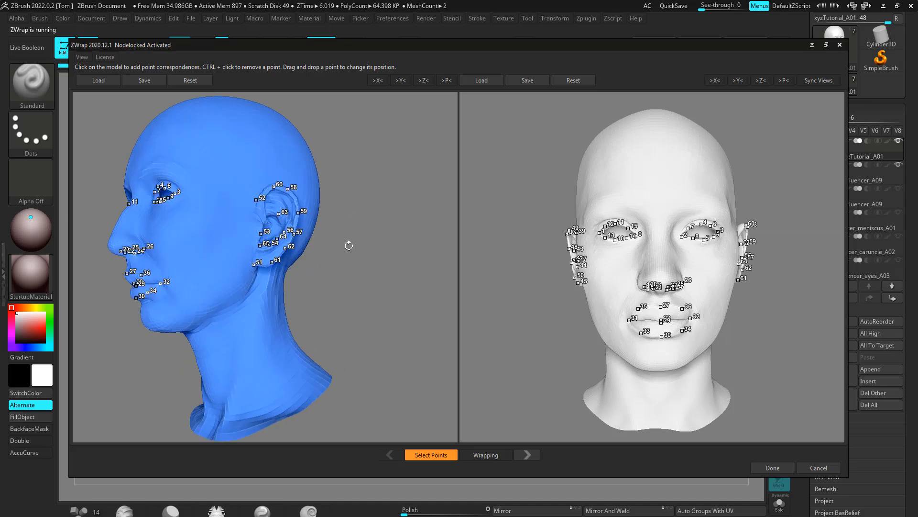
{"action": "left_click_drag", "start_coordinate": [349, 246], "coordinate": [378, 254]}
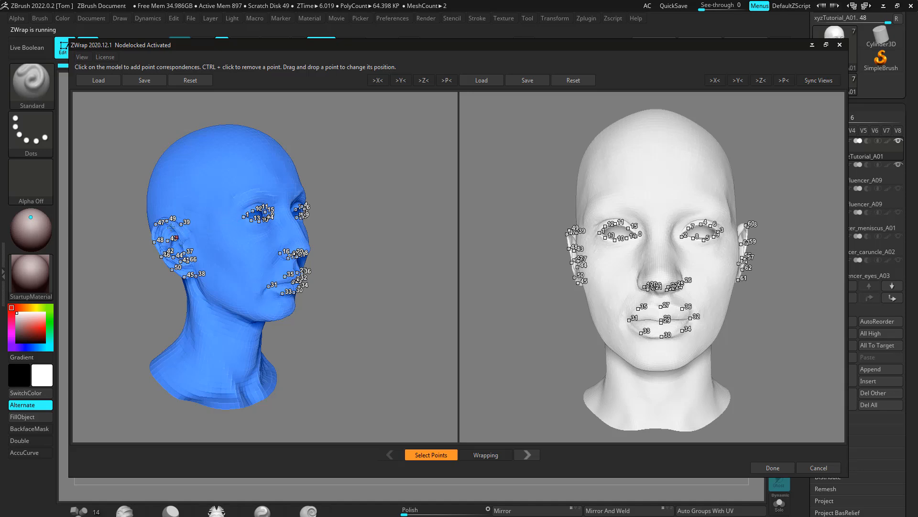
{"action": "left_click_drag", "start_coordinate": [329, 279], "coordinate": [362, 342]}
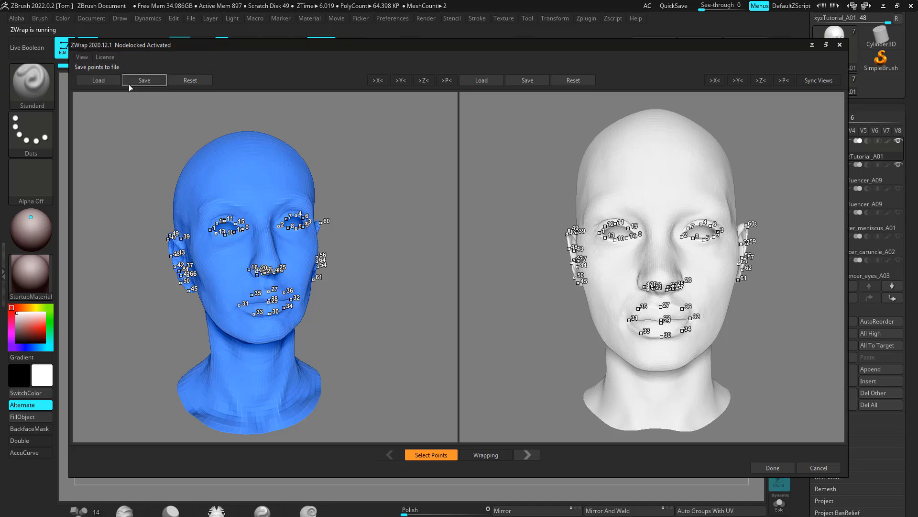
Start saving the blue head's points to a file and browse to the ztl folder of the 2021 xyzTutorial project
{"action": "left_click", "coordinate": [144, 80]}
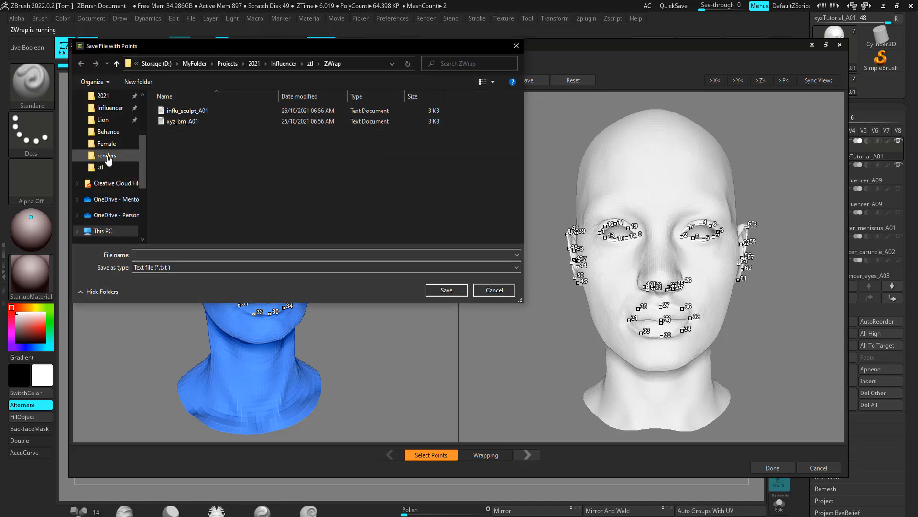
{"action": "scroll", "coordinate": [104, 143], "scroll_direction": "up", "scroll_amount": 2}
{"action": "left_click", "coordinate": [103, 121]}
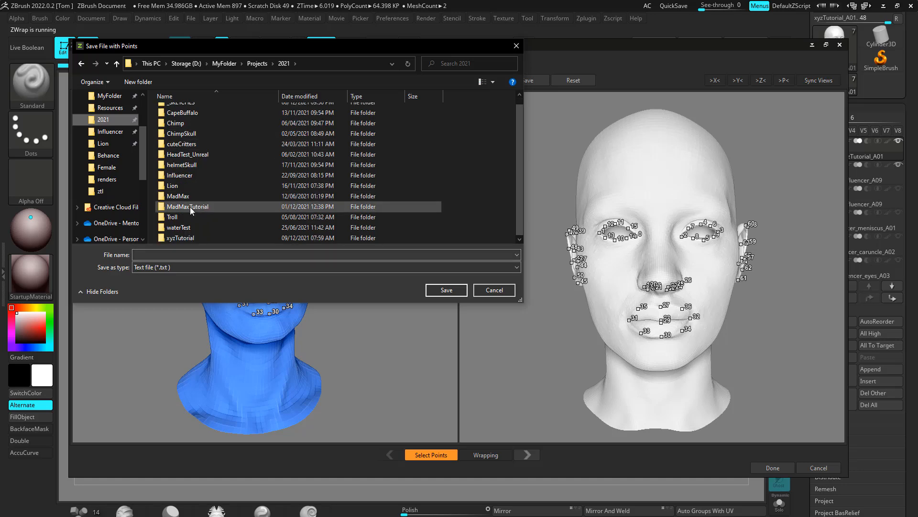
{"action": "double_click", "coordinate": [174, 238]}
{"action": "double_click", "coordinate": [176, 111]}
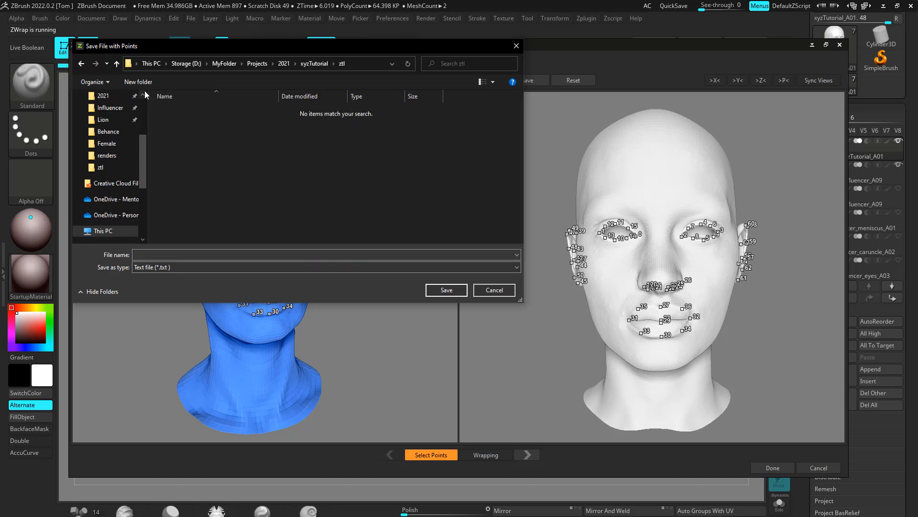
Create a new folder named ZWRAP inside the ztl folder and open it
{"action": "key", "text": "ctrl+shift+n"}
{"action": "type", "text": "ZW"}
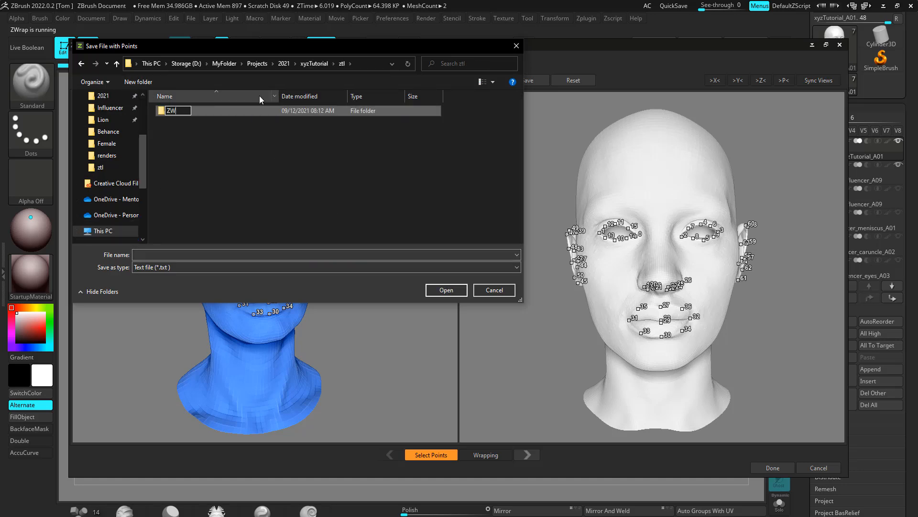
{"action": "type", "text": "RAP"}
{"action": "key", "text": "Return"}
{"action": "double_click", "coordinate": [202, 113]}
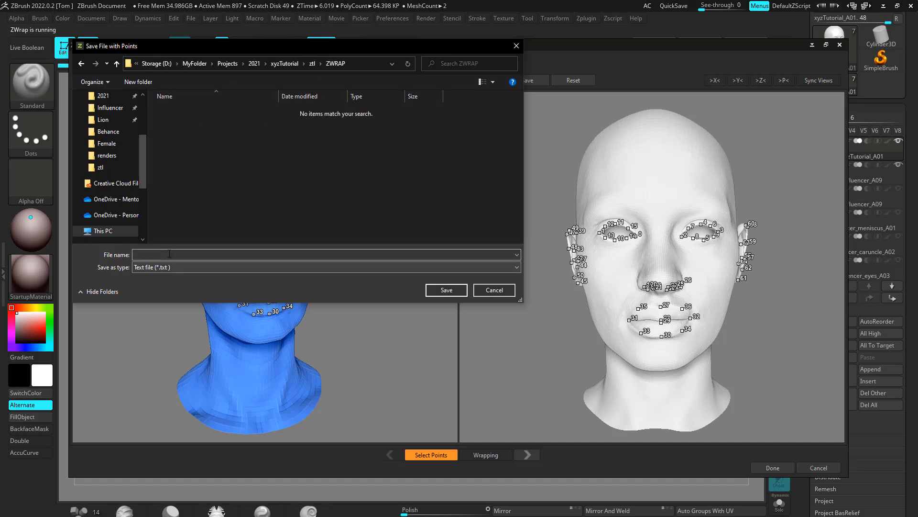
Save the blue head's points as the text file child_points_A01
{"action": "left_click", "coordinate": [169, 254]}
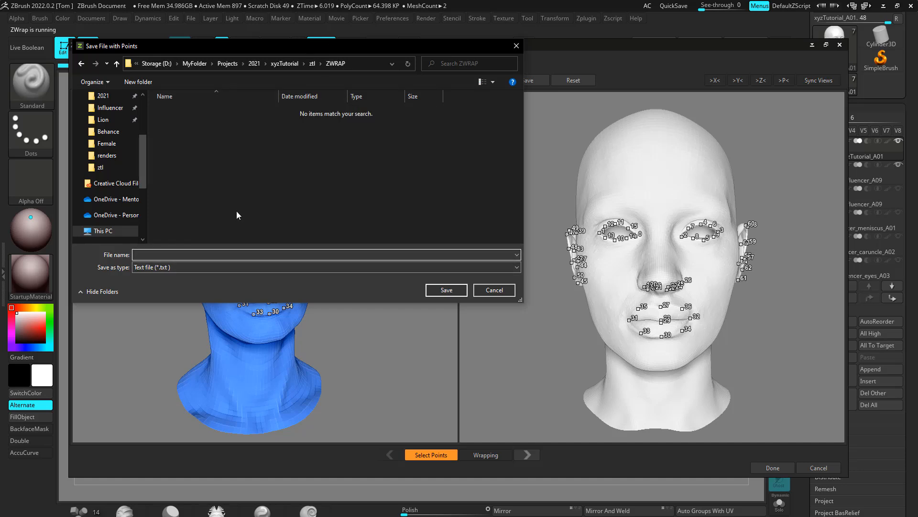
{"action": "type", "text": "child_points_A01"}
{"action": "key", "text": "ctrl+a"}
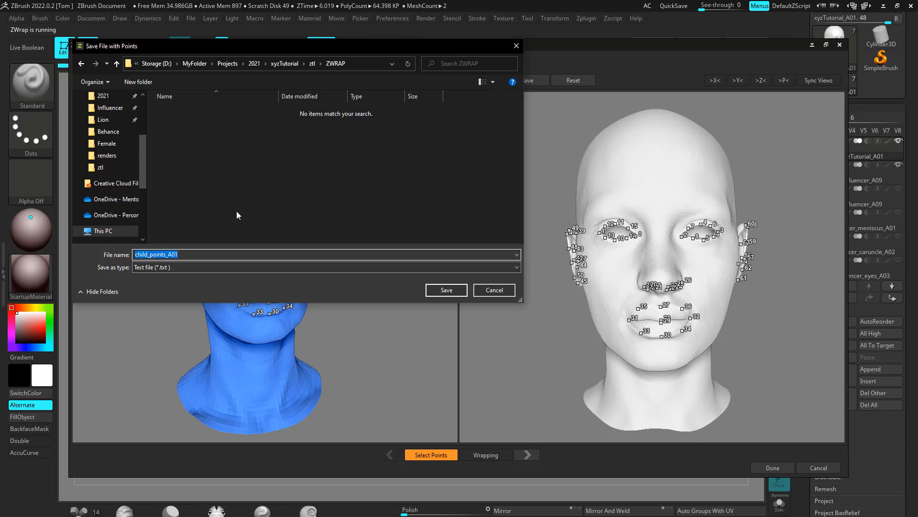
{"action": "left_click", "coordinate": [446, 290]}
Save the white head's points as the text file parent_points_A01 in the same folder
{"action": "left_click", "coordinate": [522, 85]}
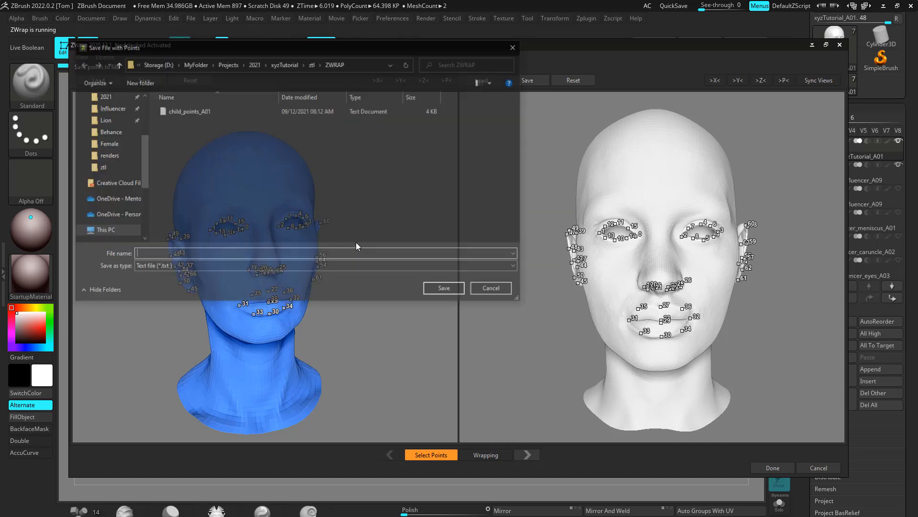
{"action": "left_click", "coordinate": [191, 110]}
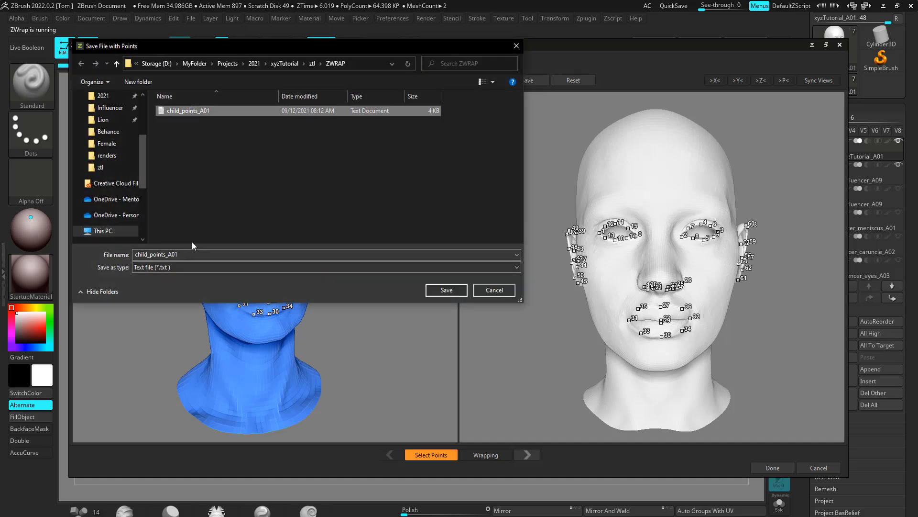
{"action": "left_click", "coordinate": [149, 253]}
{"action": "left_click_drag", "start_coordinate": [148, 254], "coordinate": [108, 243]}
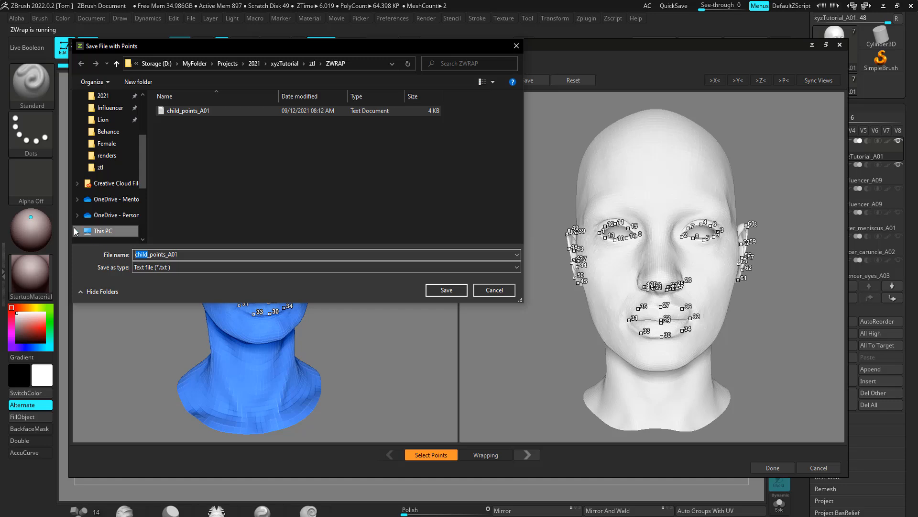
{"action": "type", "text": "parent"}
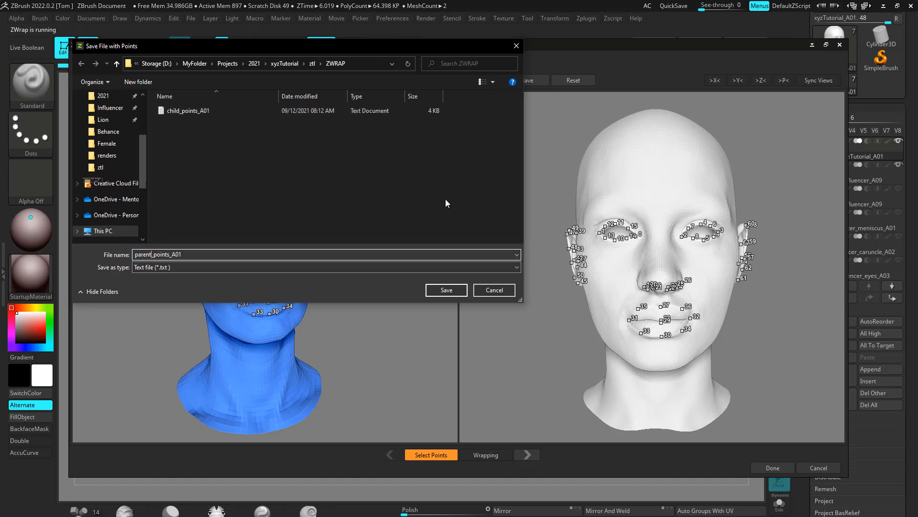
{"action": "left_click", "coordinate": [447, 290]}
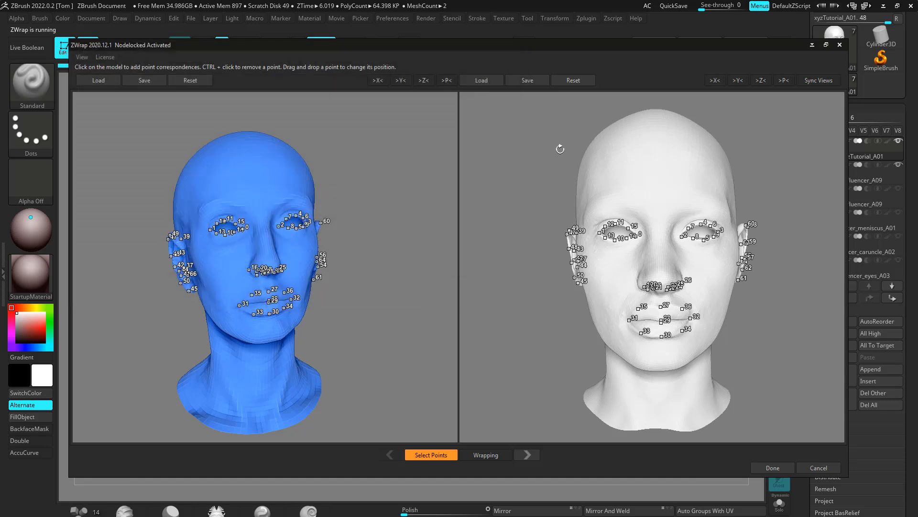
Proceed to the wrapping stage and start wrapping the blue head onto the white head
{"action": "left_click", "coordinate": [486, 457]}
{"action": "left_click", "coordinate": [98, 81]}
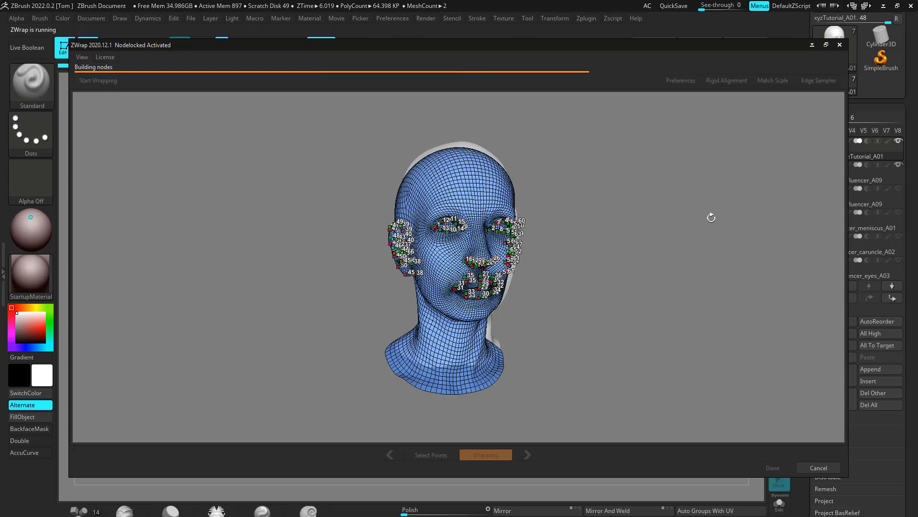
Inspect the wrapped blue head's eyes, ears, nose, lips and neck from several angles
{"action": "left_click_drag", "start_coordinate": [688, 237], "coordinate": [714, 232]}
{"action": "left_click_drag", "start_coordinate": [659, 219], "coordinate": [497, 190], "text": "alt"}
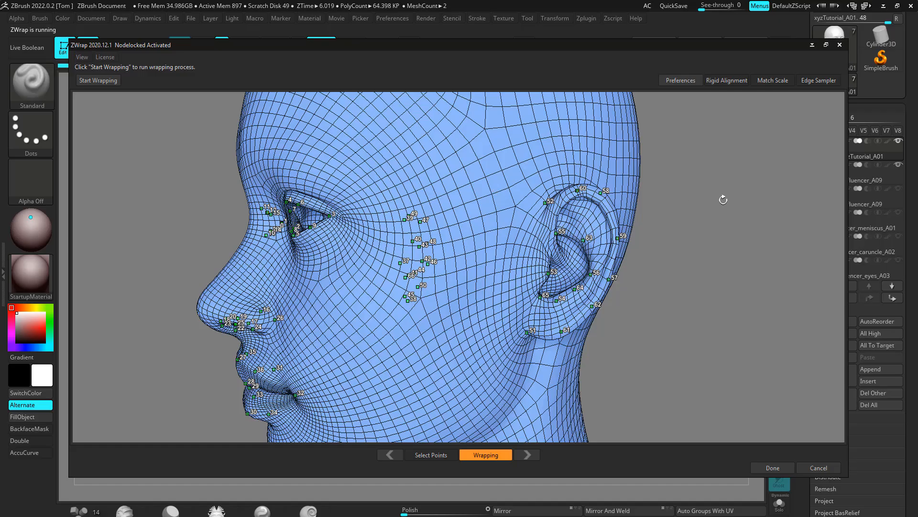
{"action": "left_click_drag", "start_coordinate": [724, 199], "coordinate": [539, 284]}
{"action": "left_click_drag", "start_coordinate": [549, 247], "coordinate": [551, 295]}
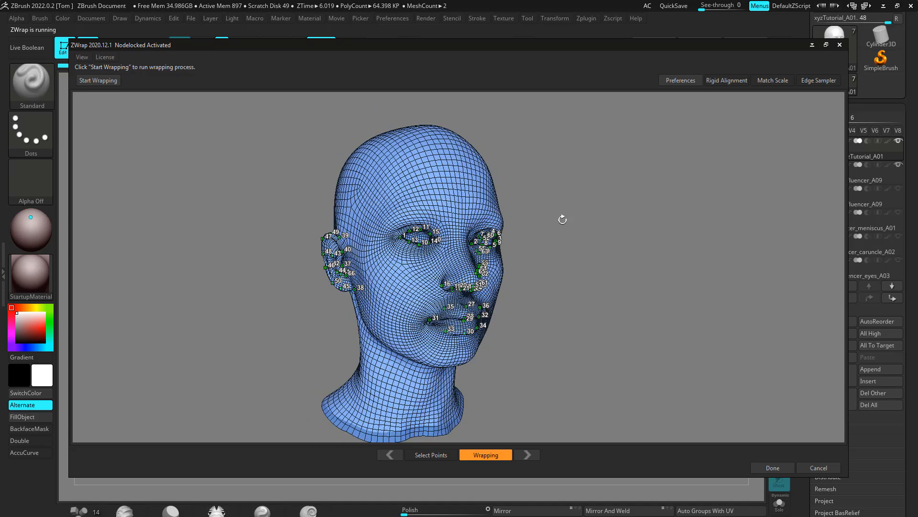
{"action": "left_click_drag", "start_coordinate": [390, 220], "coordinate": [558, 232]}
{"action": "left_click_drag", "start_coordinate": [545, 302], "coordinate": [748, 357], "text": "alt"}
{"action": "left_click_drag", "start_coordinate": [707, 382], "coordinate": [267, 270], "text": "alt"}
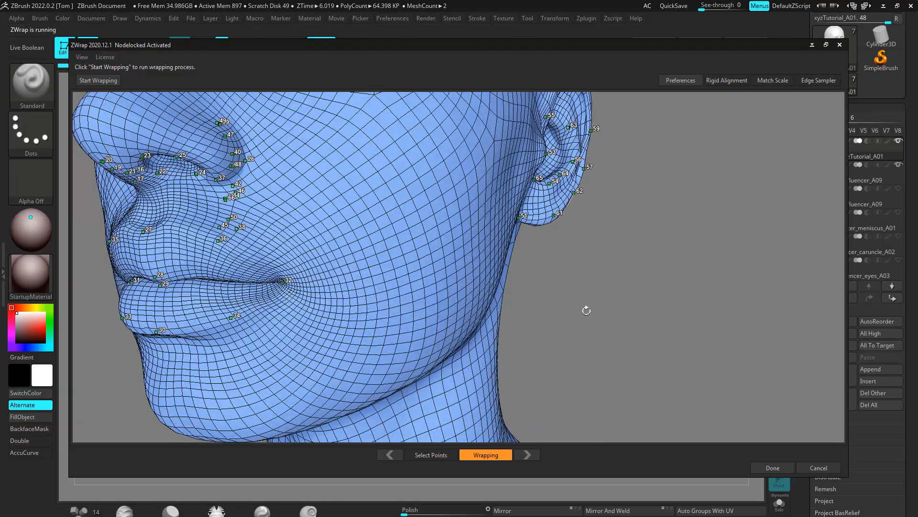
{"action": "left_click_drag", "start_coordinate": [586, 310], "coordinate": [650, 317]}
{"action": "left_click_drag", "start_coordinate": [631, 289], "coordinate": [713, 348]}
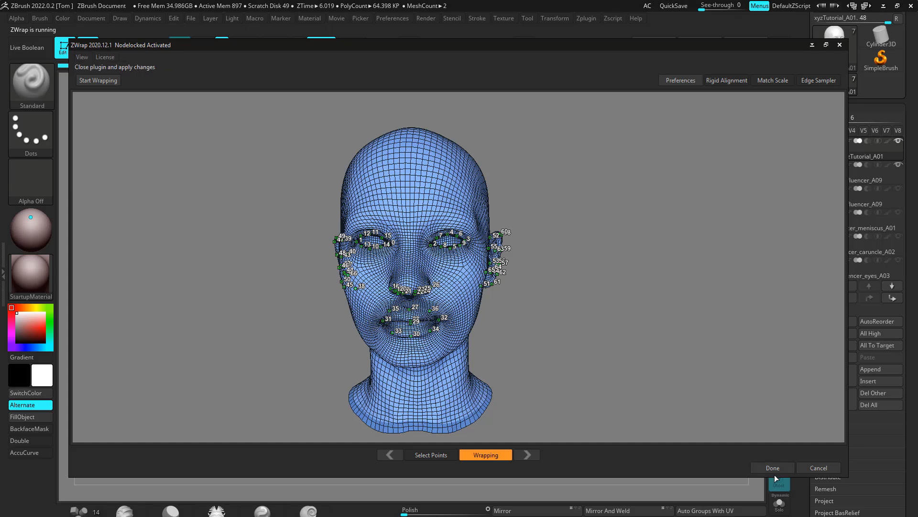
Apply the finished wrap and hide the influencer_A09 head, leaving only the wrapped xyzTutorial_A01 head displayed
{"action": "left_click", "coordinate": [771, 467]}
{"action": "left_click_drag", "start_coordinate": [598, 304], "coordinate": [650, 273], "text": "shift"}
{"action": "key", "text": "f"}
{"action": "left_click", "coordinate": [900, 142]}
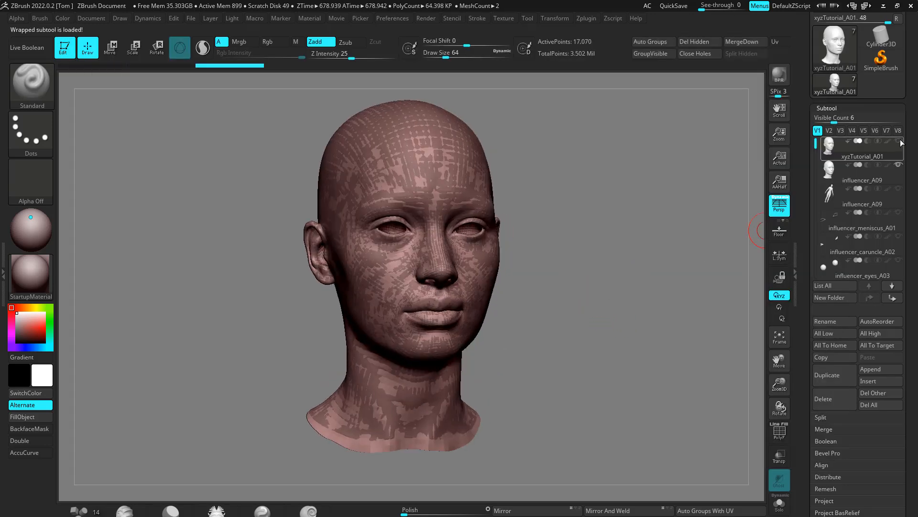
{"action": "left_click", "coordinate": [899, 165]}
{"action": "left_click_drag", "start_coordinate": [588, 229], "coordinate": [635, 226]}
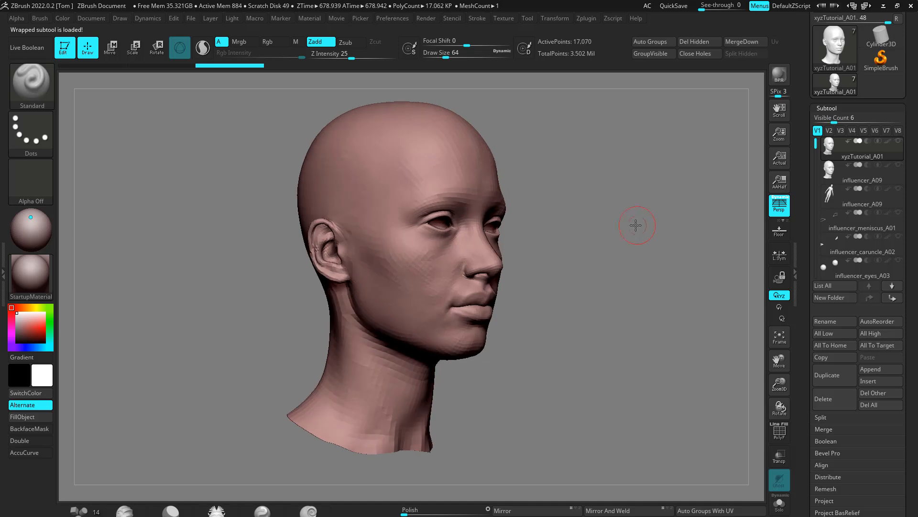
Compare the shape and topology of the influencer_A09 and xyzTutorial_A01 heads, with and without the polyframe
{"action": "left_click", "coordinate": [872, 171]}
{"action": "mouse_move", "coordinate": [861, 164]}
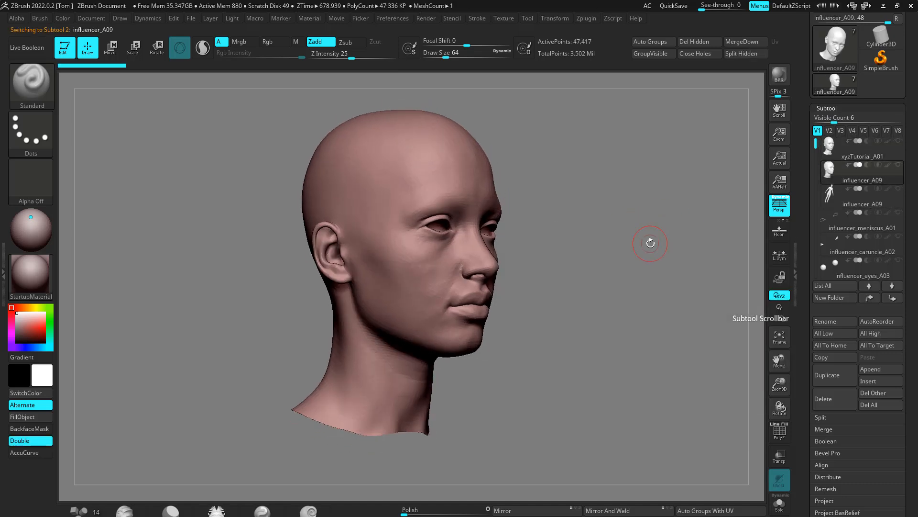
{"action": "left_click_drag", "start_coordinate": [651, 242], "coordinate": [647, 242]}
{"action": "key", "text": "shift+f"}
{"action": "left_click", "coordinate": [861, 160]}
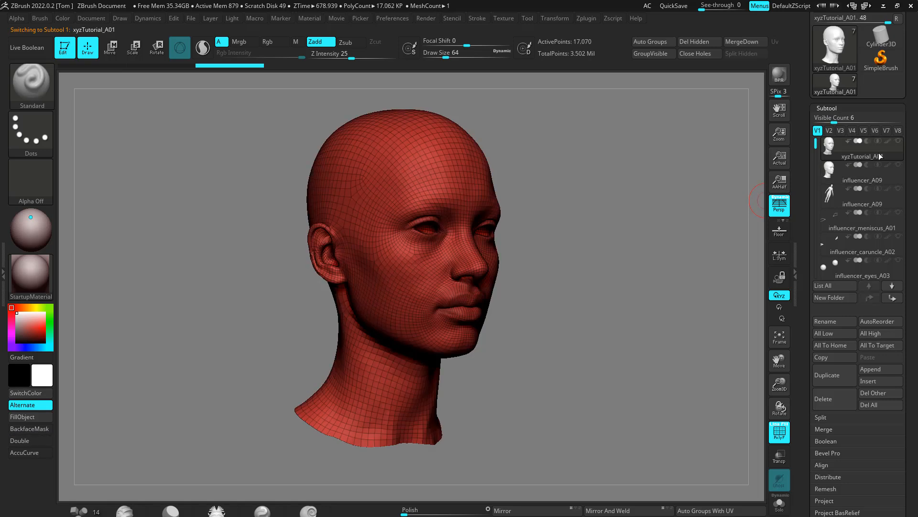
{"action": "left_click", "coordinate": [861, 165]}
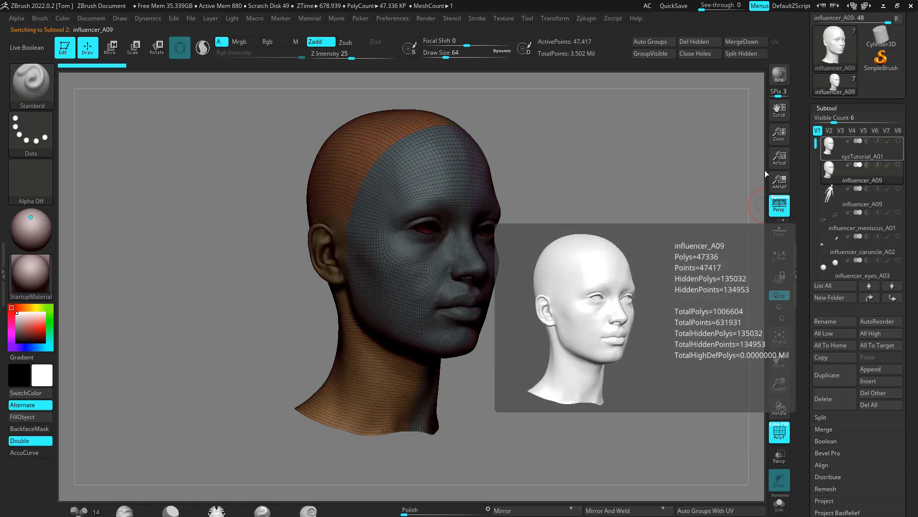
{"action": "key", "text": "shift+f"}
{"action": "left_click", "coordinate": [856, 148]}
{"action": "mouse_move", "coordinate": [564, 205]}
{"action": "left_mouse_down"}
{"action": "mouse_move", "coordinate": [609, 184]}
{"action": "mouse_move", "coordinate": [558, 171]}
{"action": "left_mouse_up"}
{"action": "key", "text": "f"}
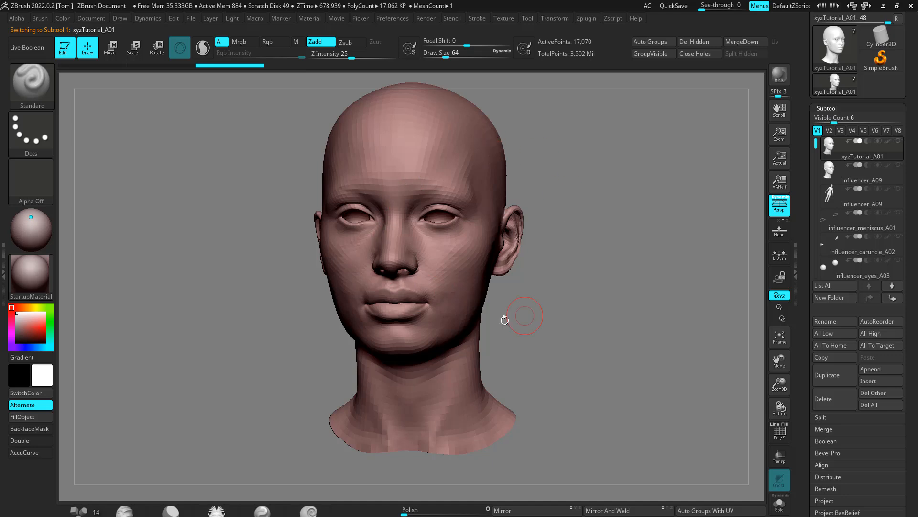
{"action": "left_click_drag", "start_coordinate": [553, 251], "coordinate": [621, 213]}
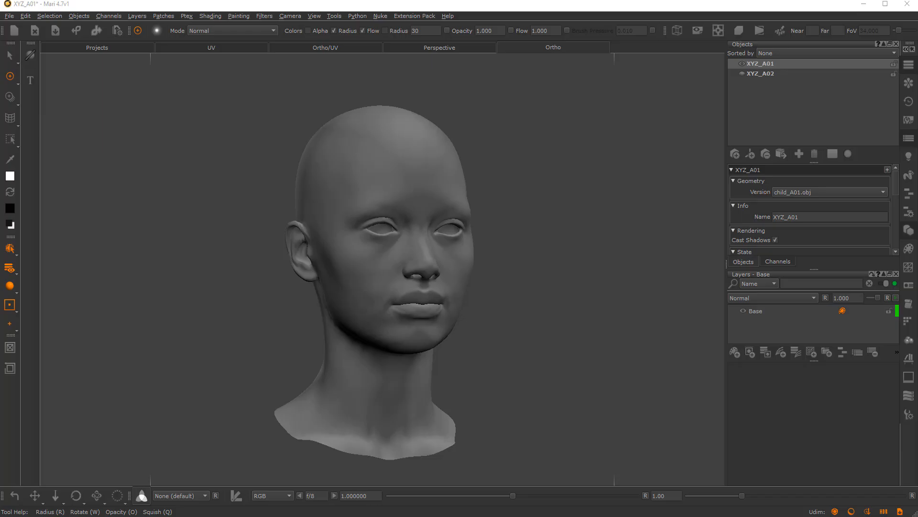
Switch to Mari and compare the XYZ_A01 child head with the XYZ_A02 parent head by showing each one alone
{"action": "mouse_move", "coordinate": [547, 261]}
{"action": "left_mouse_down", "text": "alt"}
{"action": "mouse_move", "coordinate": [496, 262]}
{"action": "mouse_move", "coordinate": [550, 256]}
{"action": "left_mouse_up", "text": "alt"}
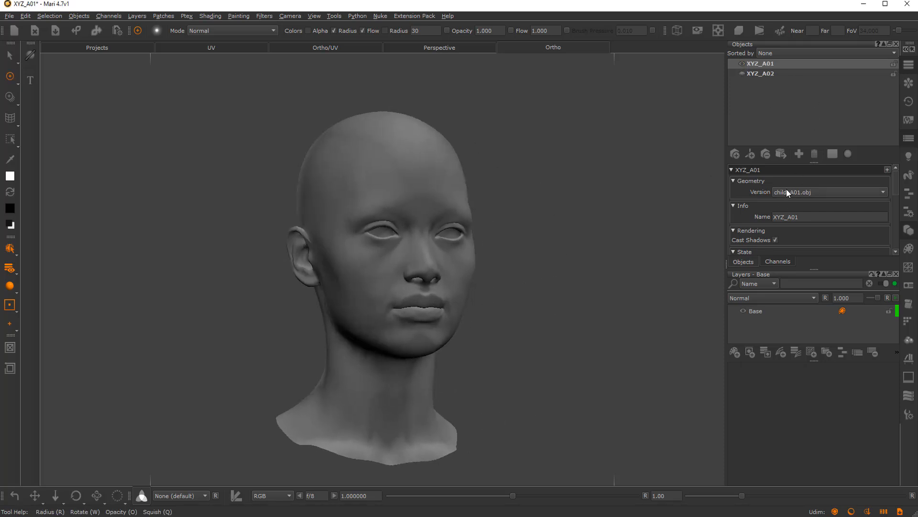
{"action": "left_click", "coordinate": [742, 63]}
{"action": "left_click", "coordinate": [742, 73]}
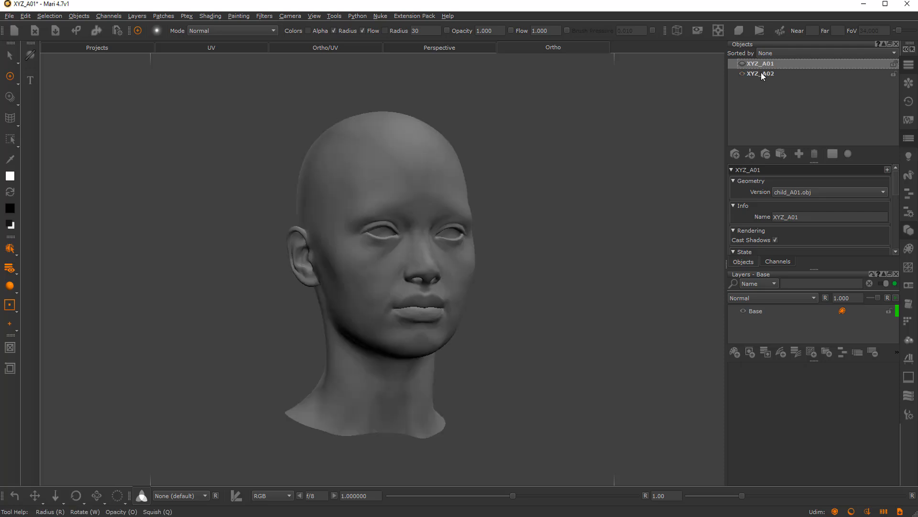
{"action": "left_click", "coordinate": [762, 73]}
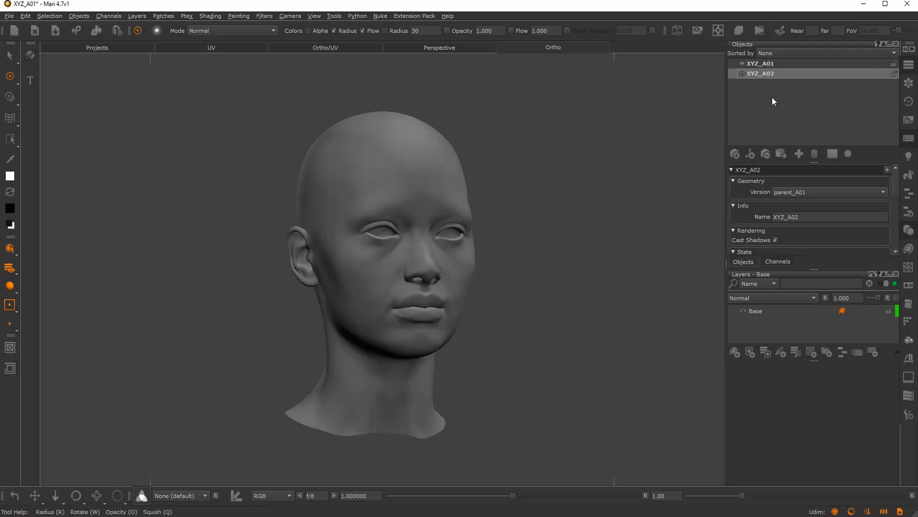
{"action": "left_click", "coordinate": [742, 73]}
{"action": "left_click", "coordinate": [742, 63]}
{"action": "left_click", "coordinate": [755, 63]}
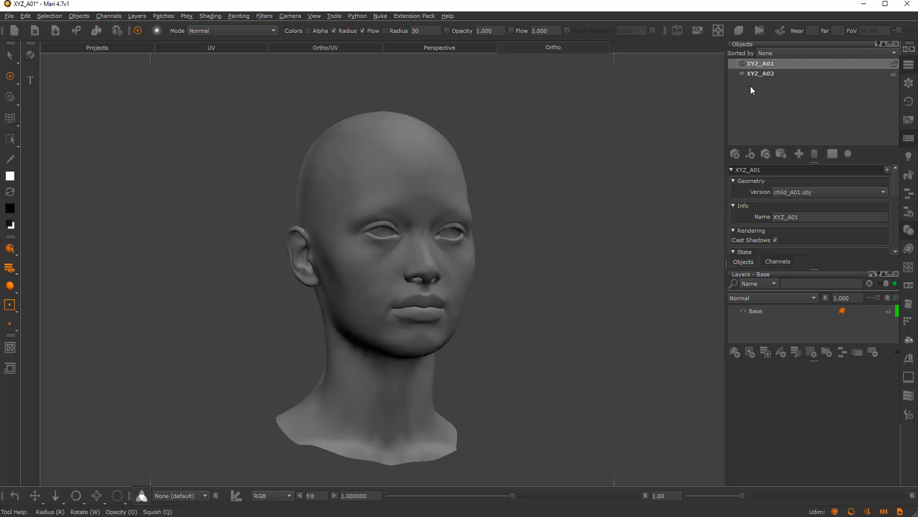
{"action": "middle_click_drag", "start_coordinate": [498, 221], "coordinate": [510, 215], "text": "alt"}
{"action": "left_click_drag", "start_coordinate": [526, 221], "coordinate": [484, 223], "text": "alt"}
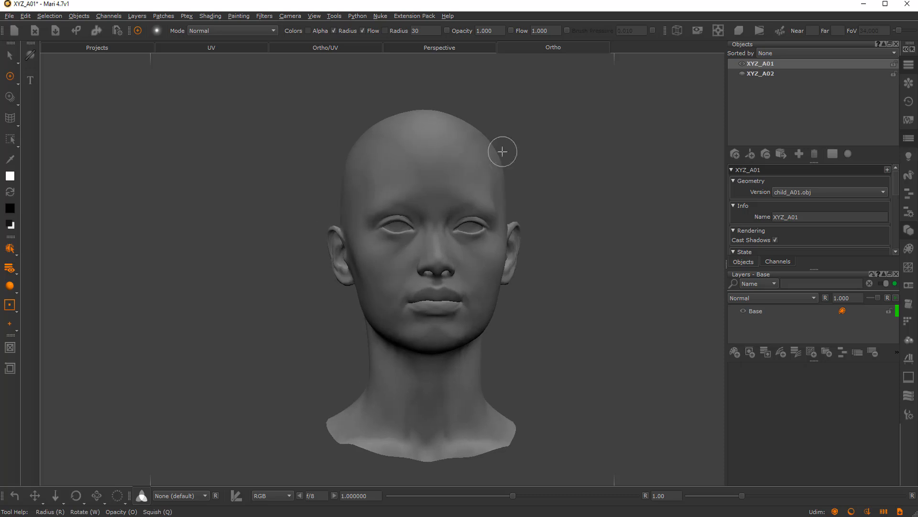
{"action": "mouse_move", "coordinate": [596, 238]}
{"action": "left_mouse_down", "text": "alt"}
{"action": "mouse_move", "coordinate": [580, 257]}
{"action": "mouse_move", "coordinate": [531, 248]}
{"action": "mouse_move", "coordinate": [556, 257]}
{"action": "left_mouse_up", "text": "alt"}
{"action": "middle_click_drag", "start_coordinate": [526, 266], "coordinate": [514, 271], "text": "alt"}
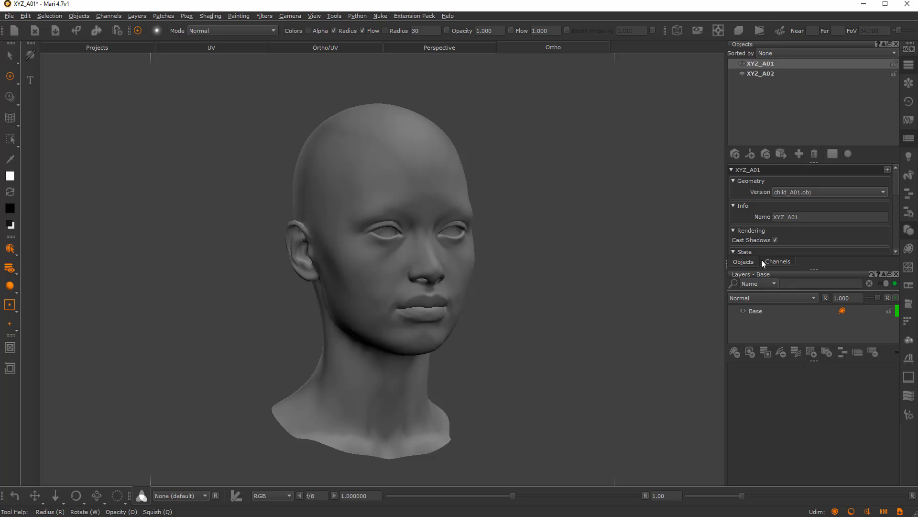
Add an 8-bit 16384 x 16384 channel named DIFF with automatic sRGB colorspace to XYZ_A01 only, and select it
{"action": "left_click", "coordinate": [776, 262]}
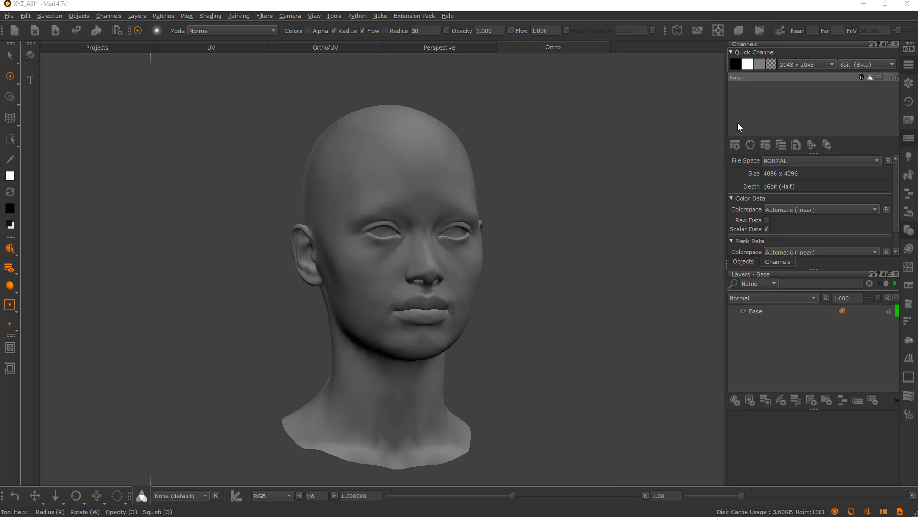
{"action": "left_click", "coordinate": [735, 145]}
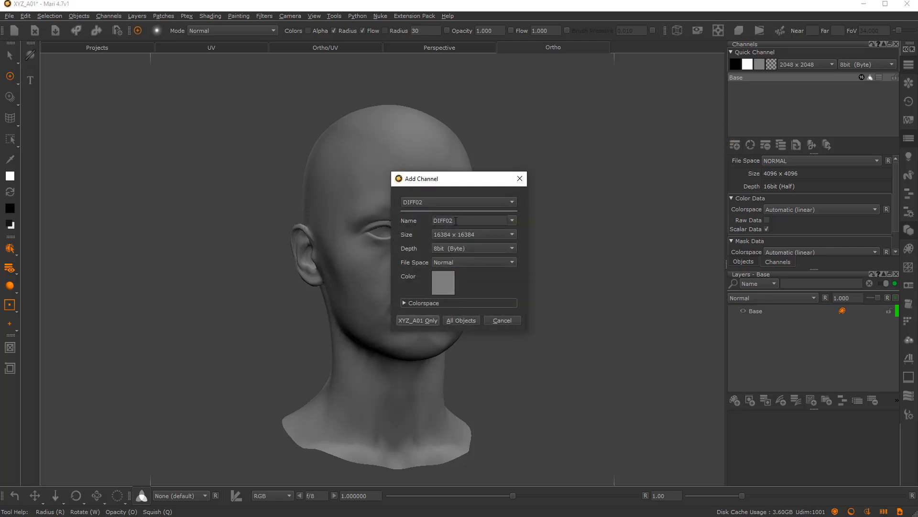
{"action": "left_click", "coordinate": [456, 221]}
{"action": "left_click", "coordinate": [405, 302]}
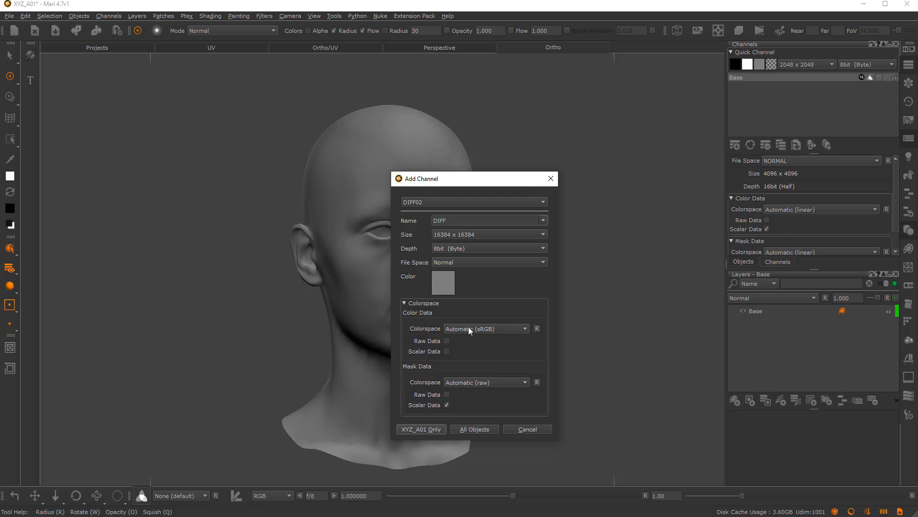
{"action": "left_click", "coordinate": [413, 429]}
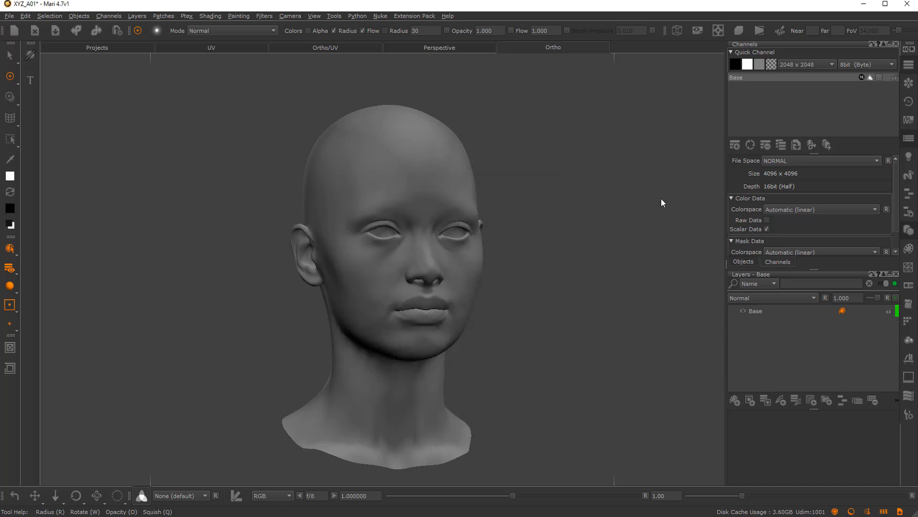
{"action": "left_click", "coordinate": [761, 88]}
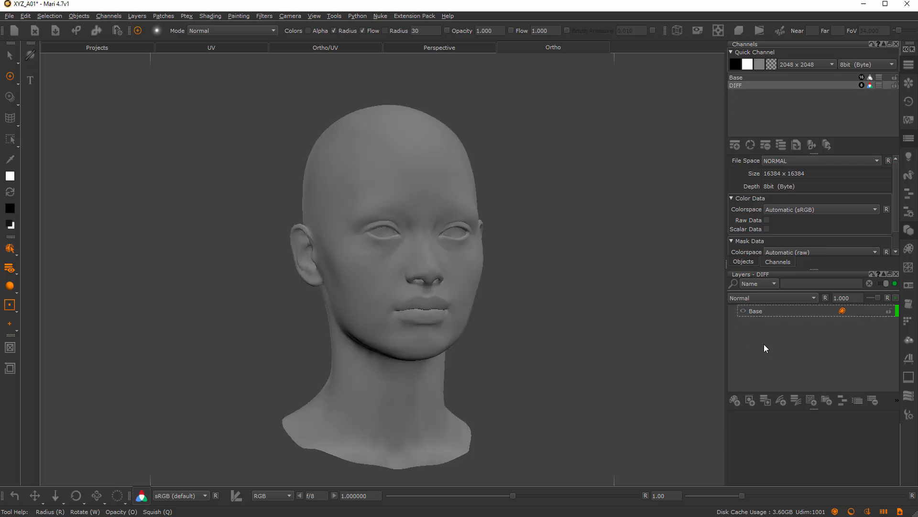
Import the XYZ_albedo_lin_srgb EXR map from the VFace 01_head maps folder into the DIFF channel for the selected patches
{"action": "right_click", "coordinate": [764, 343]}
{"action": "mouse_move", "coordinate": [787, 349]}
{"action": "left_click", "coordinate": [779, 374]}
{"action": "right_click", "coordinate": [775, 343]}
{"action": "left_click", "coordinate": [720, 363]}
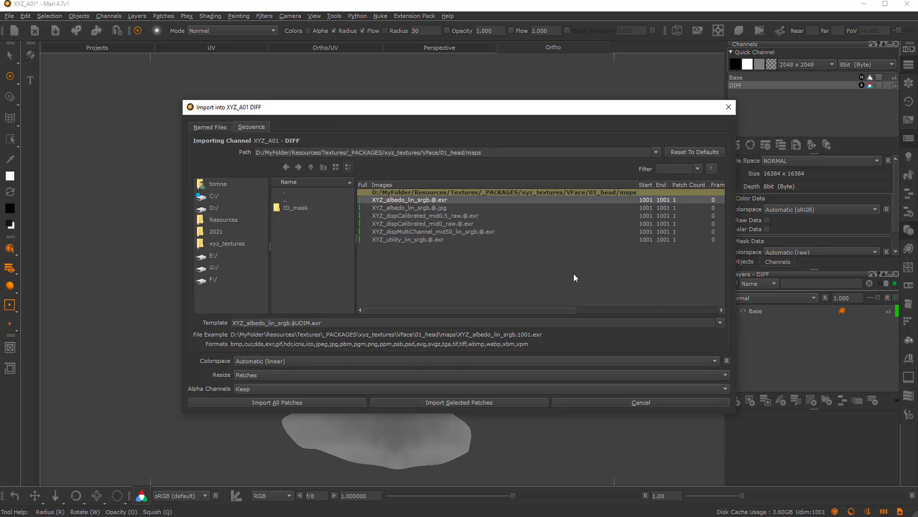
{"action": "left_click", "coordinate": [399, 201]}
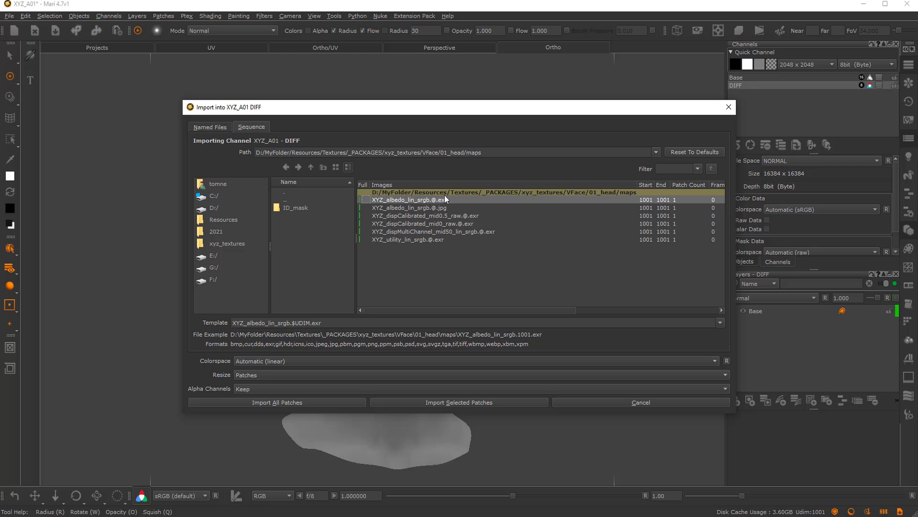
{"action": "left_click", "coordinate": [412, 403]}
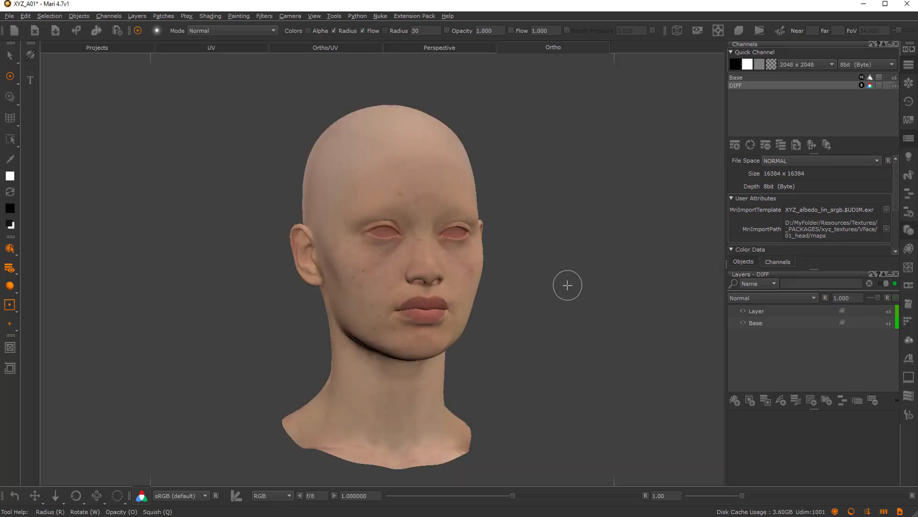
Examine the albedo texture's skin detail up close on the nose and cheeks
{"action": "left_click_drag", "start_coordinate": [568, 286], "coordinate": [533, 274], "text": "alt"}
{"action": "right_click_drag", "start_coordinate": [533, 273], "coordinate": [696, 277], "text": "alt"}
{"action": "middle_click_drag", "start_coordinate": [696, 278], "coordinate": [651, 250], "text": "alt"}
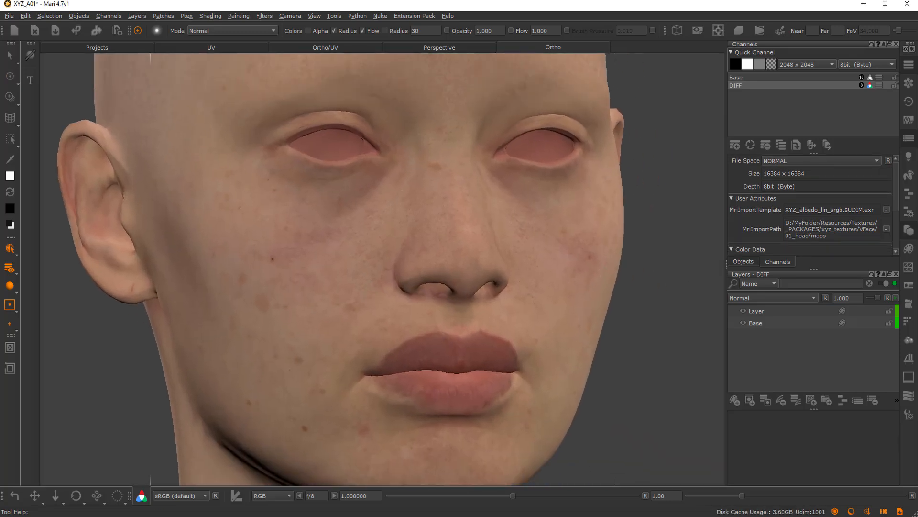
{"action": "right_click_drag", "start_coordinate": [447, 231], "coordinate": [535, 225], "text": "alt"}
{"action": "left_click_drag", "start_coordinate": [535, 225], "coordinate": [421, 211], "text": "alt"}
{"action": "middle_click_drag", "start_coordinate": [421, 210], "coordinate": [399, 240], "text": "alt"}
{"action": "right_click_drag", "start_coordinate": [399, 239], "coordinate": [423, 237], "text": "alt"}
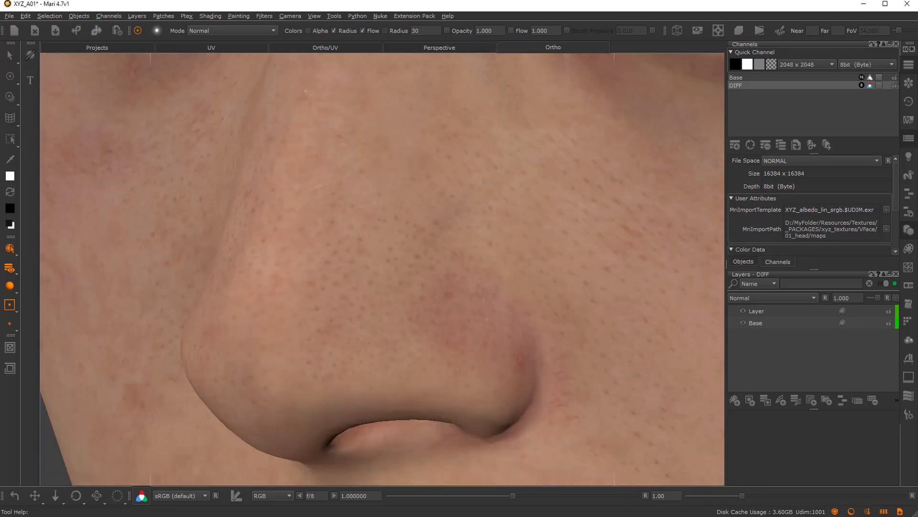
{"action": "left_click_drag", "start_coordinate": [422, 238], "coordinate": [504, 262], "text": "alt"}
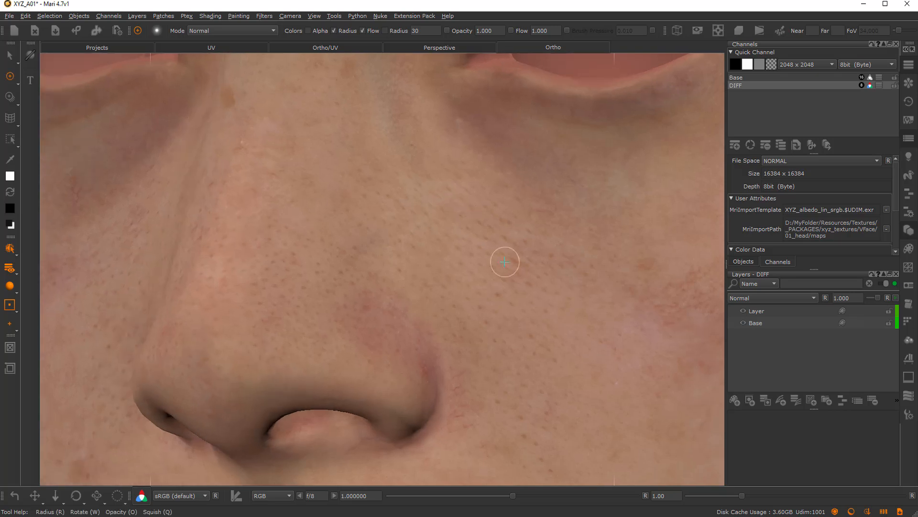
{"action": "middle_click_drag", "start_coordinate": [531, 292], "coordinate": [436, 155], "text": "alt"}
{"action": "right_click_drag", "start_coordinate": [469, 172], "coordinate": [588, 189], "text": "alt"}
{"action": "right_click_drag", "start_coordinate": [406, 251], "coordinate": [337, 244], "text": "alt"}
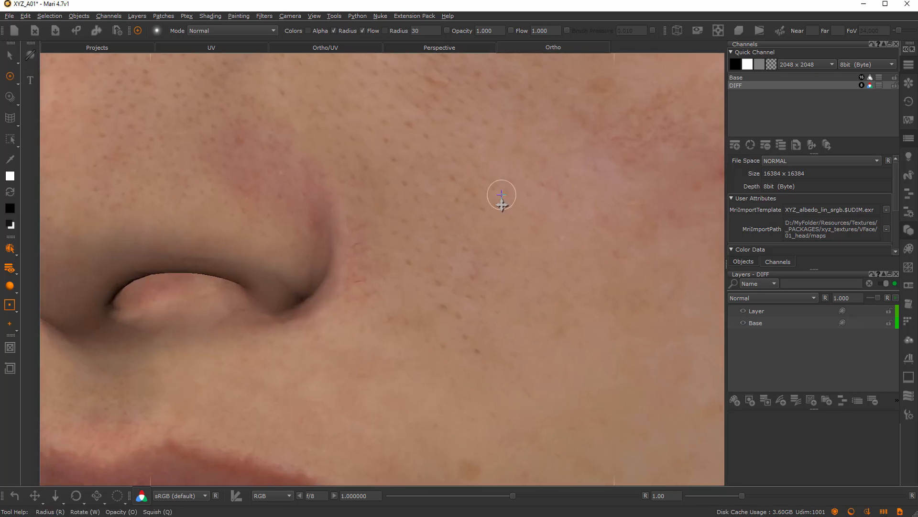
{"action": "middle_click_drag", "start_coordinate": [501, 195], "coordinate": [522, 299], "text": "alt"}
{"action": "right_click_drag", "start_coordinate": [522, 299], "coordinate": [385, 279], "text": "alt"}
Examine the albedo texture on the lips, forehead and eye area, and on the whole head from the side
{"action": "left_click_drag", "start_coordinate": [386, 280], "coordinate": [300, 216], "text": "alt"}
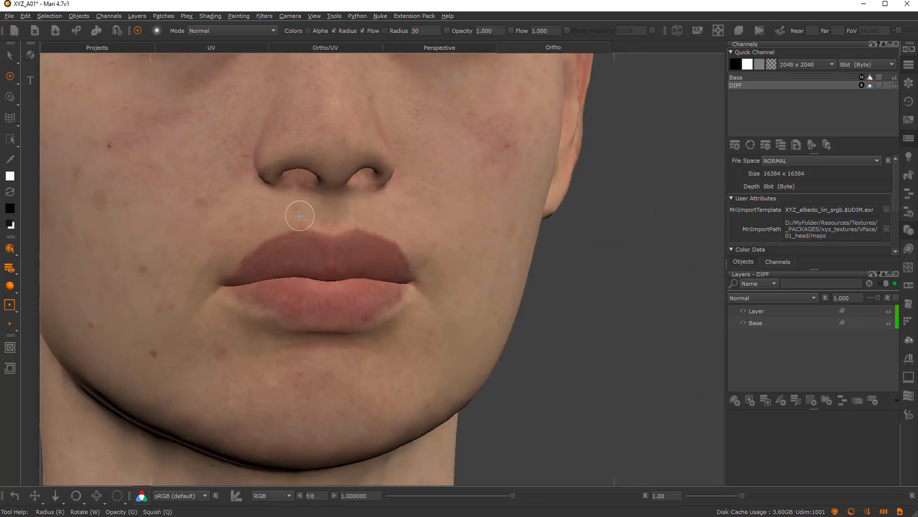
{"action": "middle_click_drag", "start_coordinate": [300, 216], "coordinate": [378, 206], "text": "alt"}
{"action": "right_click_drag", "start_coordinate": [378, 206], "coordinate": [507, 211], "text": "alt"}
{"action": "middle_click_drag", "start_coordinate": [315, 268], "coordinate": [450, 260], "text": "alt"}
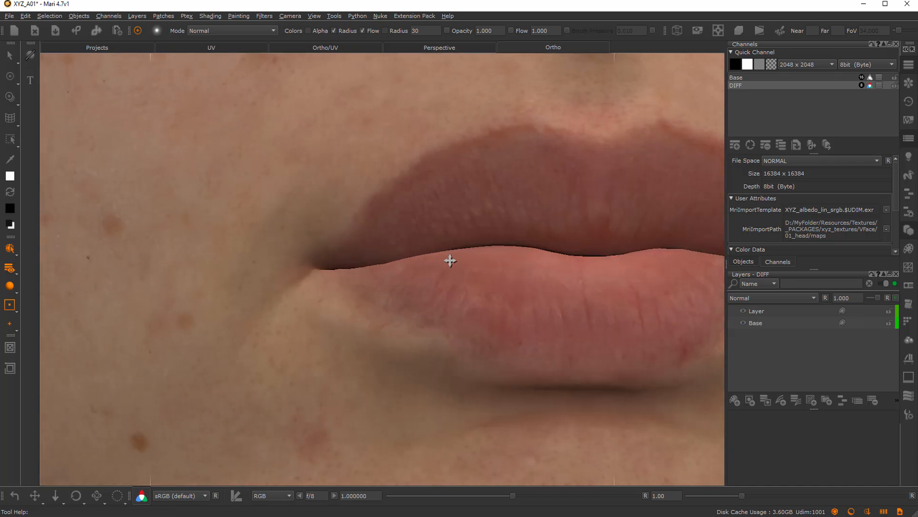
{"action": "right_click_drag", "start_coordinate": [450, 261], "coordinate": [412, 261], "text": "alt"}
{"action": "left_click_drag", "start_coordinate": [451, 260], "coordinate": [514, 249], "text": "alt"}
{"action": "middle_click_drag", "start_coordinate": [349, 205], "coordinate": [582, 403], "text": "alt"}
{"action": "middle_click_drag", "start_coordinate": [411, 210], "coordinate": [452, 377], "text": "alt"}
{"action": "middle_click_drag", "start_coordinate": [428, 187], "coordinate": [375, 323], "text": "alt"}
{"action": "middle_click_drag", "start_coordinate": [507, 239], "coordinate": [472, 397], "text": "alt"}
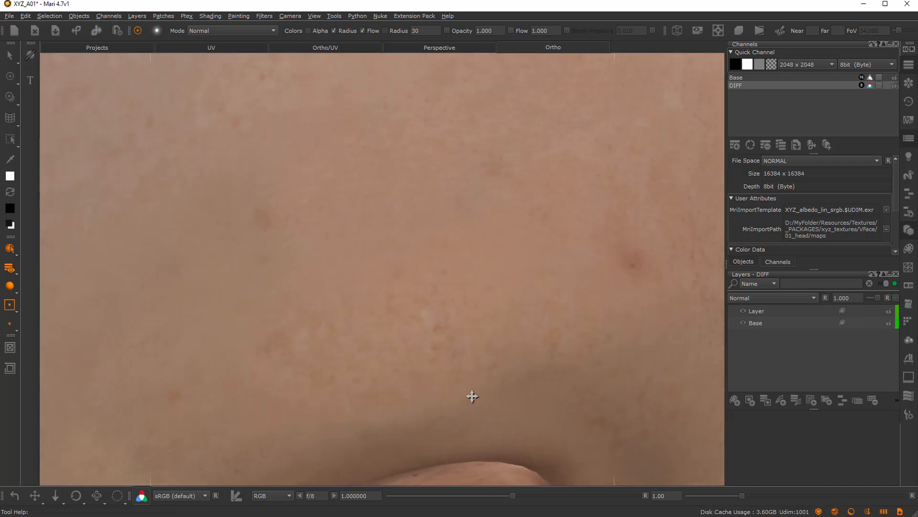
{"action": "middle_click_drag", "start_coordinate": [518, 343], "coordinate": [459, 165], "text": "alt"}
{"action": "right_click_drag", "start_coordinate": [483, 168], "coordinate": [416, 172], "text": "alt"}
{"action": "left_click_drag", "start_coordinate": [459, 182], "coordinate": [406, 185], "text": "alt"}
{"action": "middle_click_drag", "start_coordinate": [597, 209], "coordinate": [501, 133], "text": "alt"}
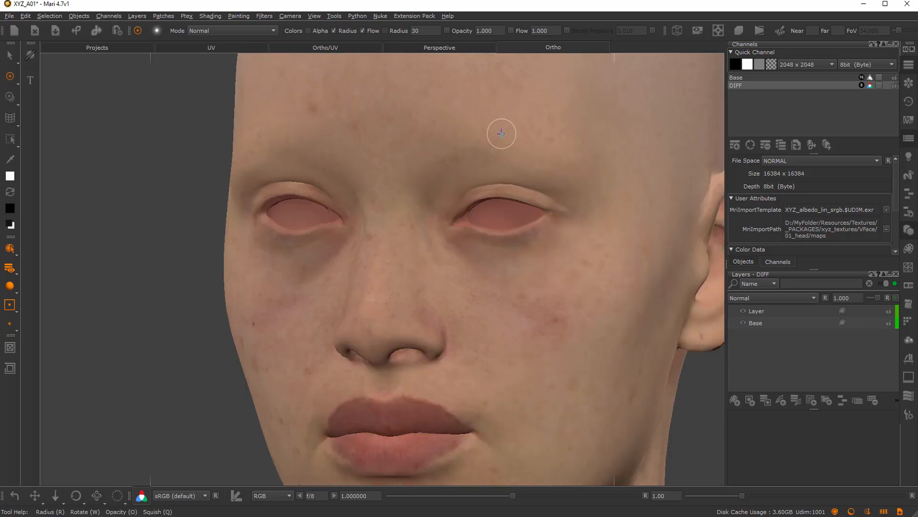
{"action": "right_click_drag", "start_coordinate": [531, 191], "coordinate": [462, 201], "text": "alt"}
{"action": "left_click_drag", "start_coordinate": [454, 196], "coordinate": [335, 230], "text": "alt"}
{"action": "right_click_drag", "start_coordinate": [334, 229], "coordinate": [378, 229], "text": "alt"}
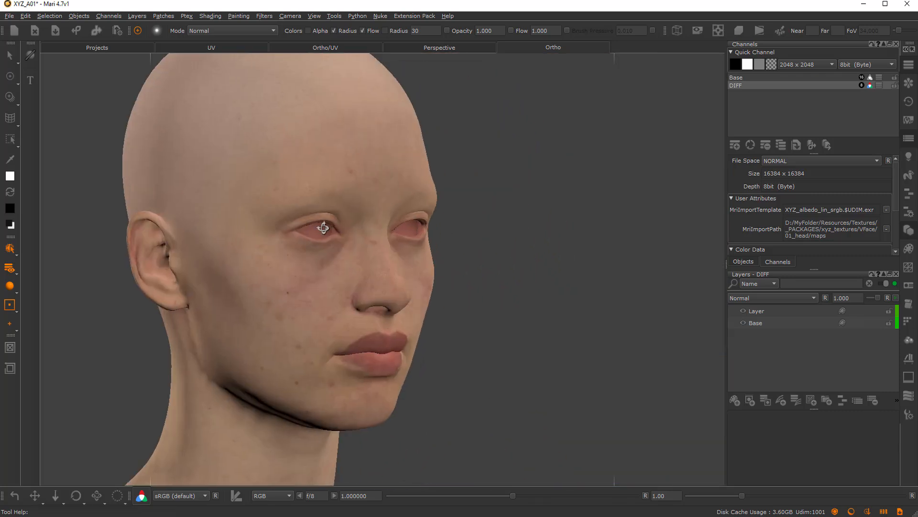
{"action": "left_click_drag", "start_coordinate": [323, 228], "coordinate": [151, 197], "text": "alt"}
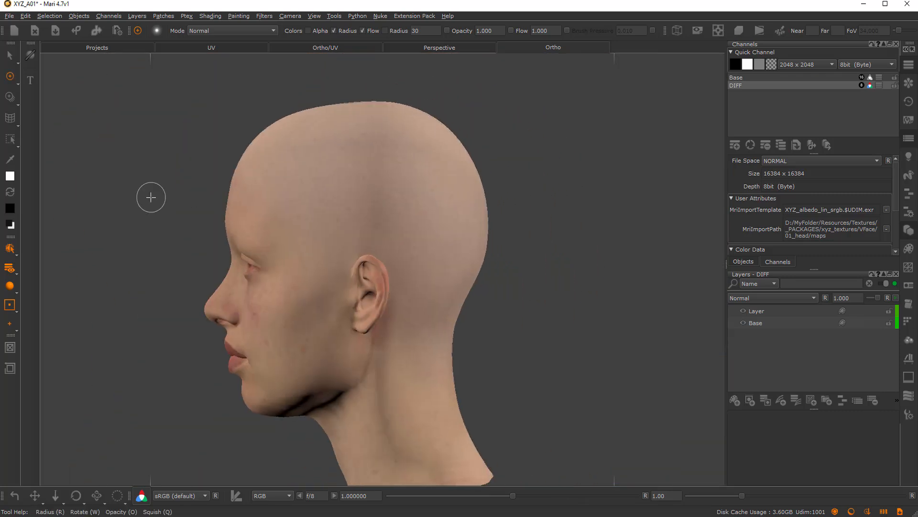
Examine the albedo texture on the head from three-quarter views of both sides
{"action": "left_click_drag", "start_coordinate": [343, 212], "coordinate": [391, 230], "text": "alt"}
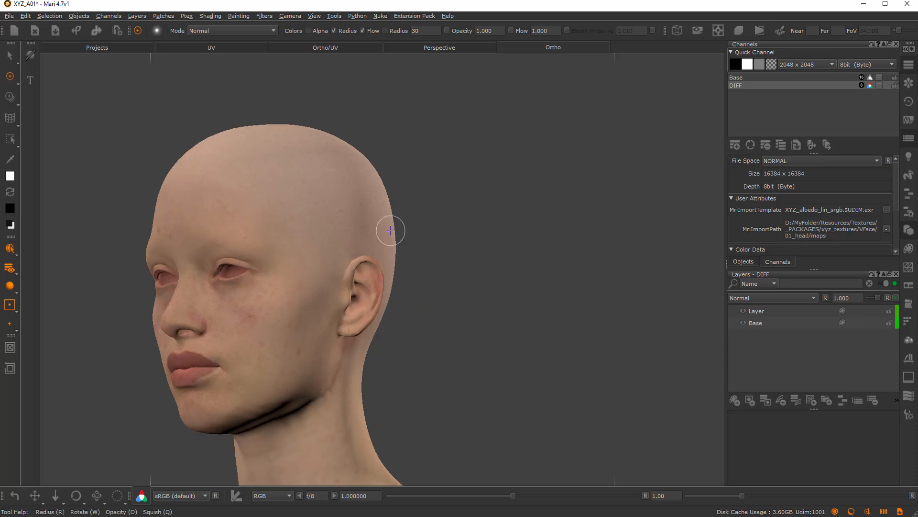
{"action": "right_click_drag", "start_coordinate": [391, 231], "coordinate": [363, 240], "text": "alt"}
{"action": "left_click_drag", "start_coordinate": [363, 239], "coordinate": [491, 242], "text": "alt"}
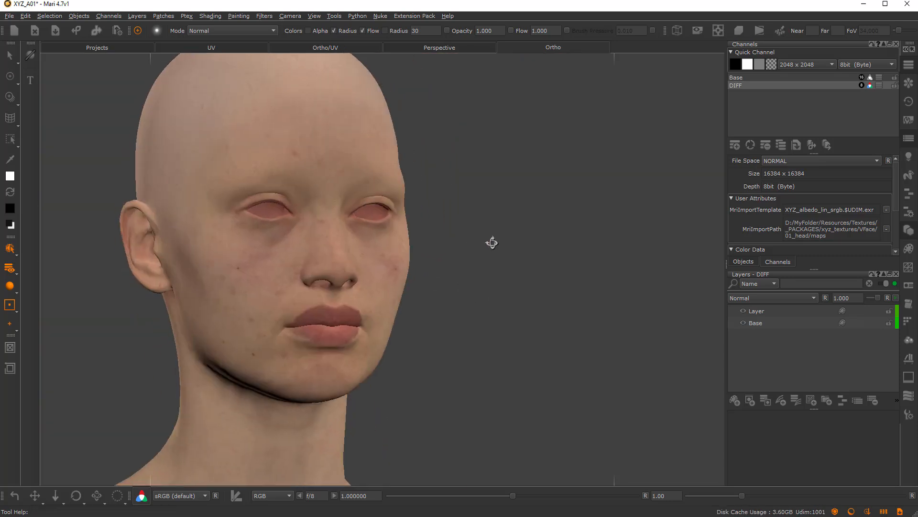
{"action": "middle_click_drag", "start_coordinate": [352, 224], "coordinate": [383, 223], "text": "alt"}
{"action": "right_click_drag", "start_coordinate": [384, 223], "coordinate": [388, 244], "text": "alt"}
{"action": "middle_click_drag", "start_coordinate": [307, 242], "coordinate": [420, 246], "text": "alt"}
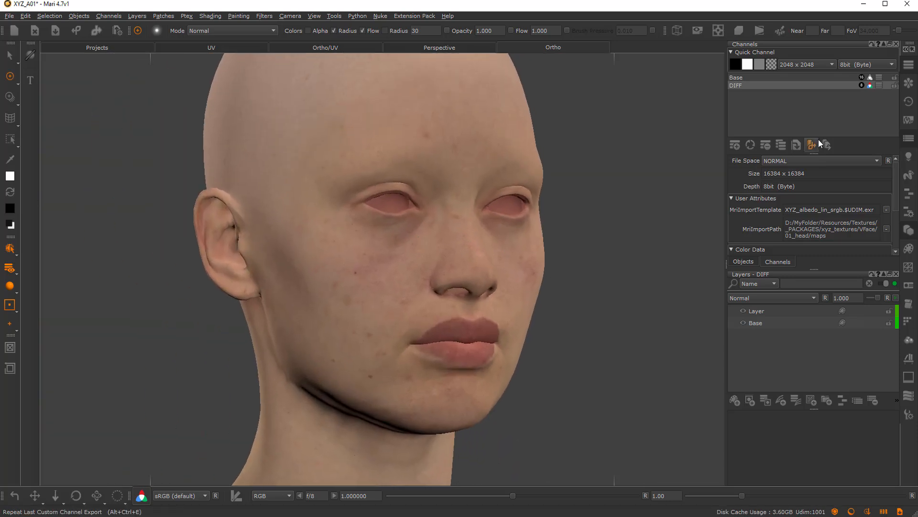
Add a 32-bit float 16384 x 16384 channel named DISP with automatic linear colorspace and scalar data to XYZ_A01 only
{"action": "left_click", "coordinate": [756, 111]}
{"action": "left_click", "coordinate": [739, 144]}
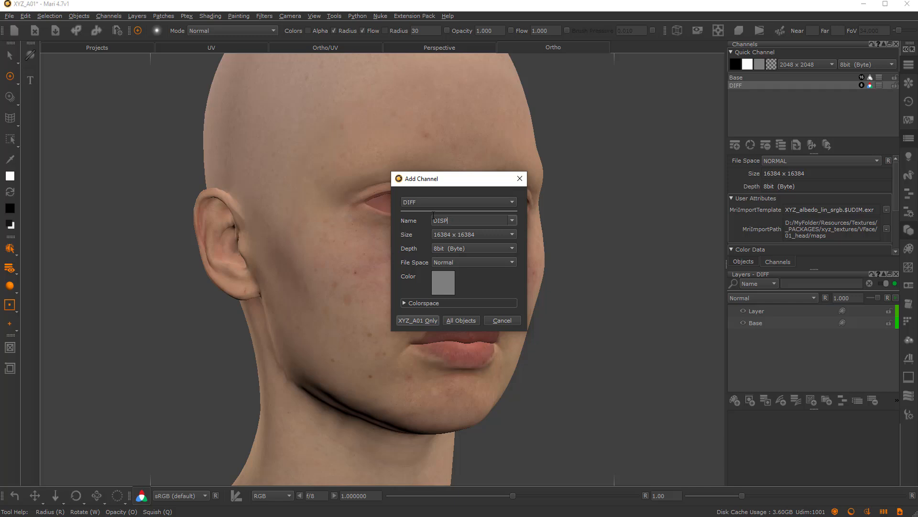
{"action": "left_click", "coordinate": [452, 252]}
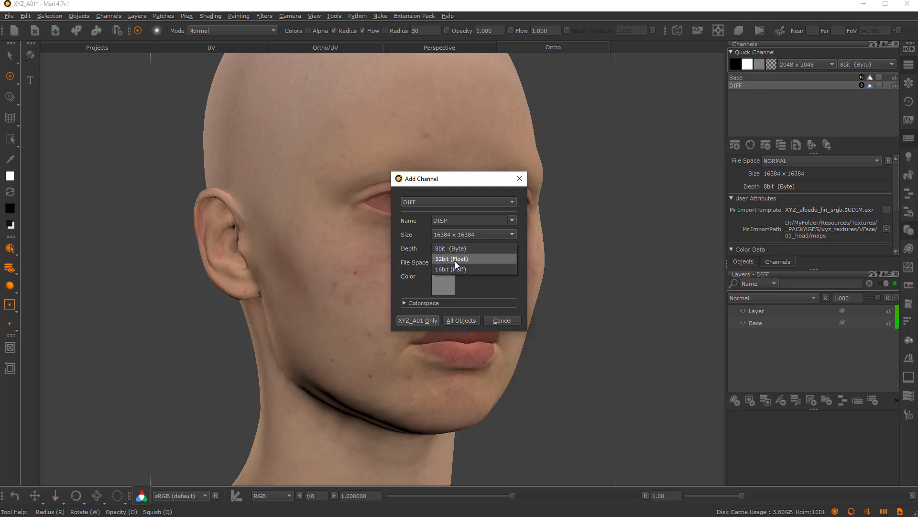
{"action": "left_click", "coordinate": [445, 259]}
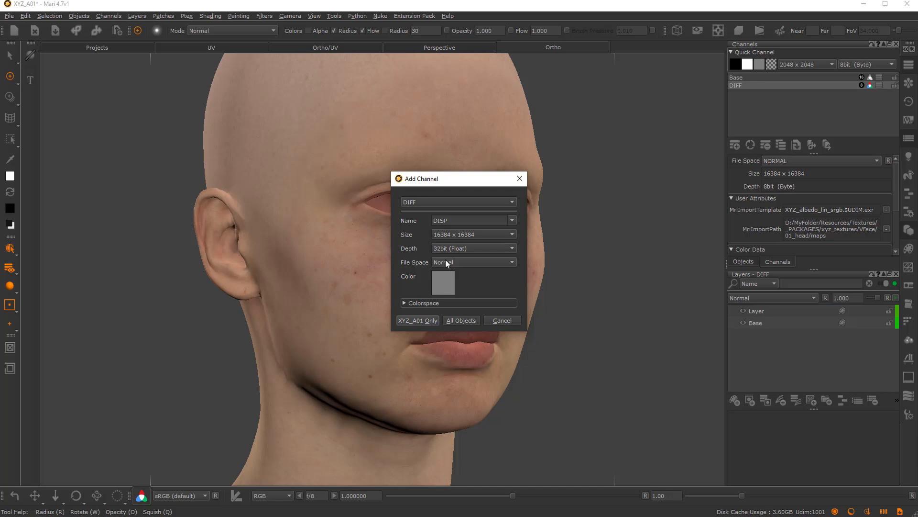
{"action": "left_click", "coordinate": [406, 302]}
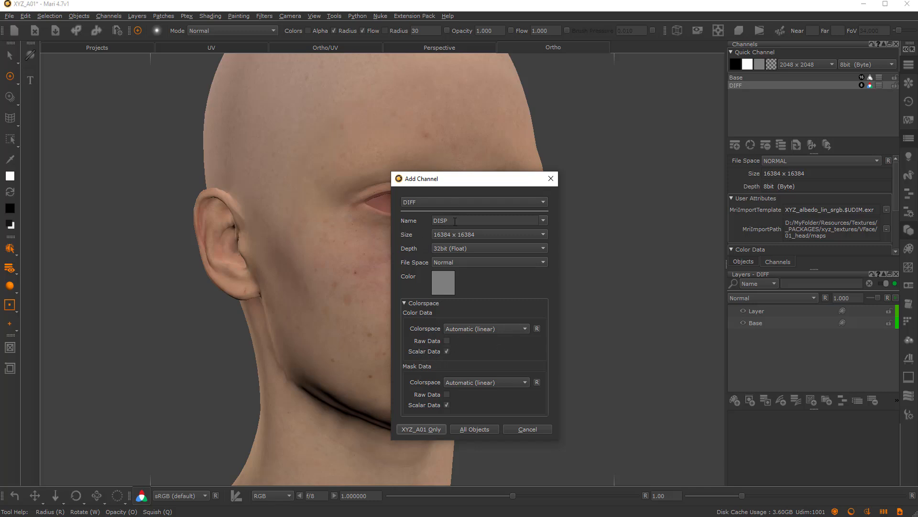
{"action": "left_click", "coordinate": [414, 430]}
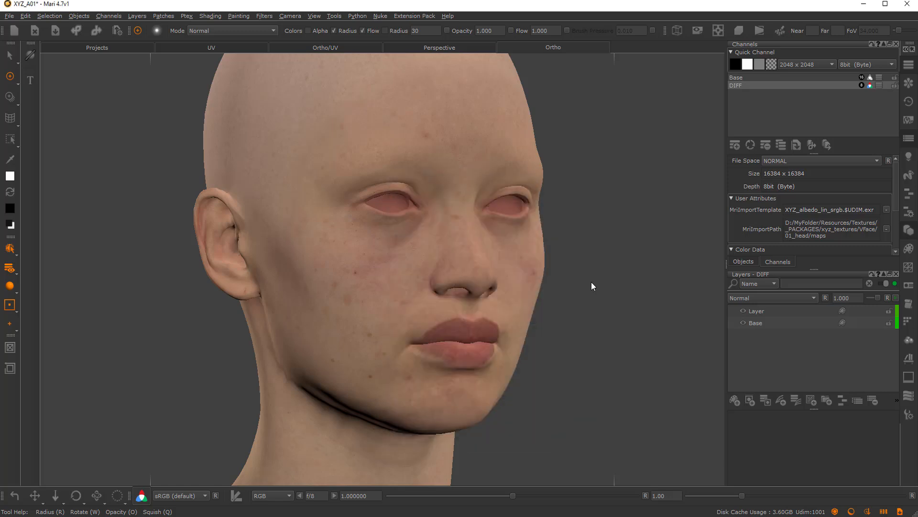
Import the XYZ_dispMultiChannel_mid50_lin_srgb EXR map into the DISP channel for the selected patches
{"action": "left_click", "coordinate": [741, 357]}
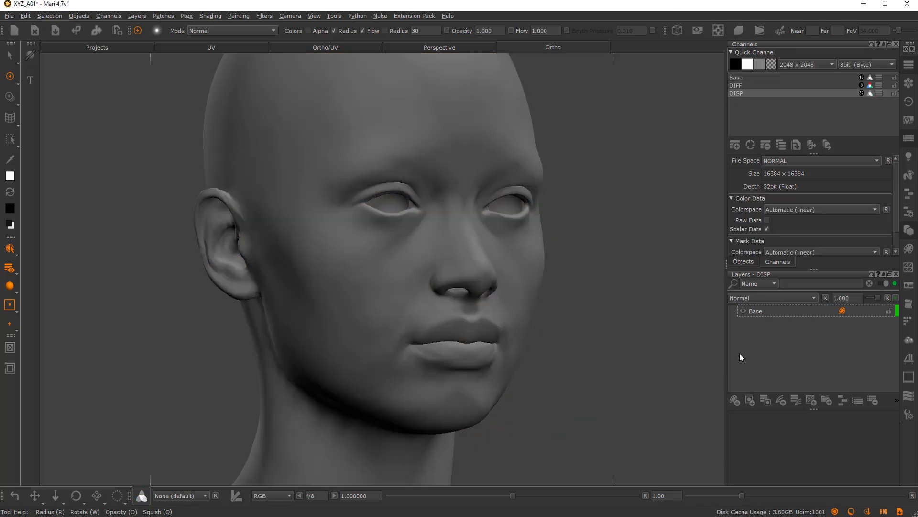
{"action": "right_click", "coordinate": [756, 340]}
{"action": "mouse_move", "coordinate": [777, 353]}
{"action": "left_click", "coordinate": [725, 349]}
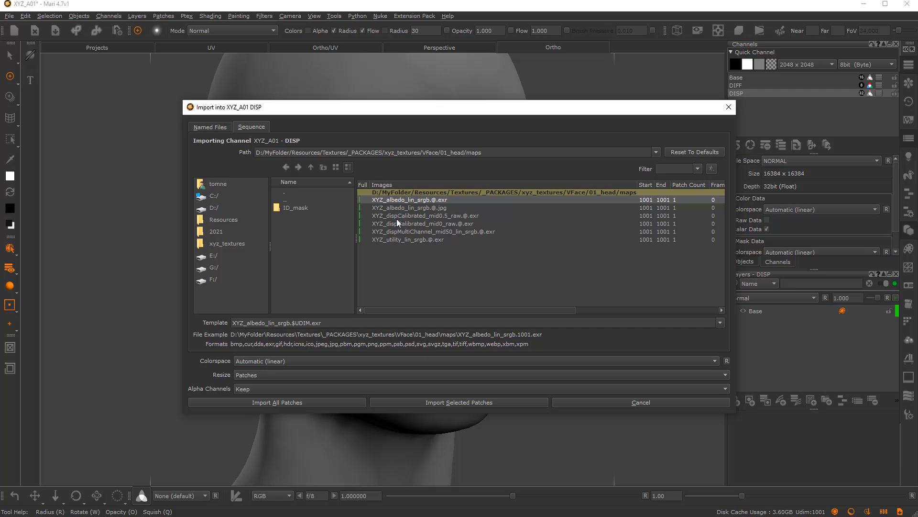
{"action": "left_click", "coordinate": [402, 232]}
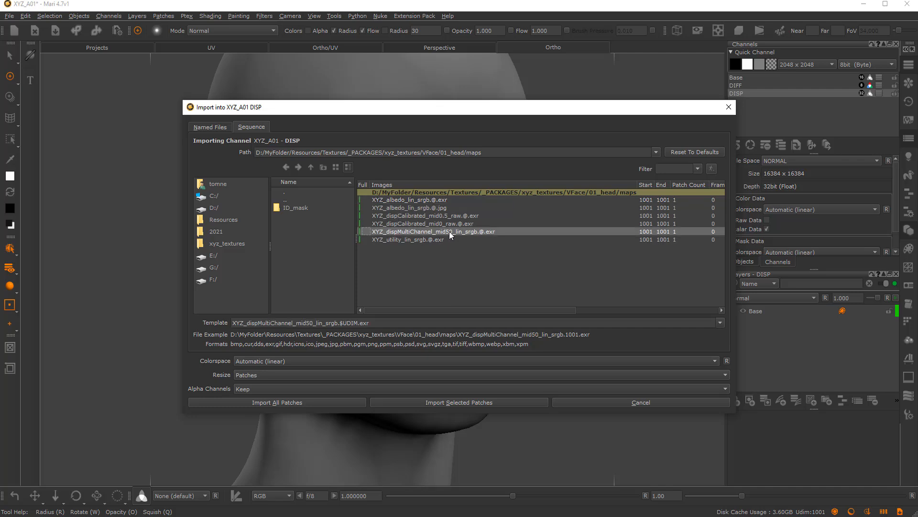
{"action": "left_click", "coordinate": [406, 402]}
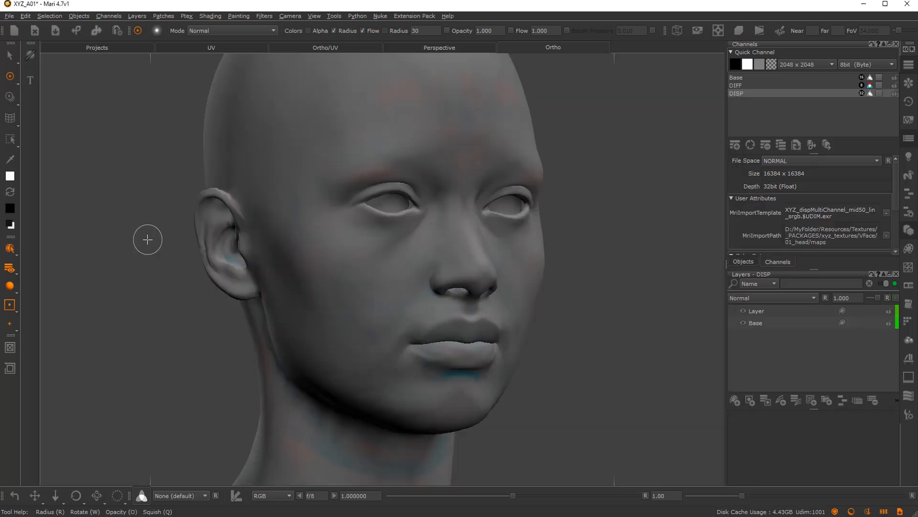
Switch the viewport to flat lighting to show the DISP map without shading
{"action": "mouse_move", "coordinate": [172, 295]}
{"action": "left_mouse_down", "text": "alt"}
{"action": "mouse_move", "coordinate": [166, 311]}
{"action": "mouse_move", "coordinate": [164, 293]}
{"action": "left_mouse_up", "text": "alt"}
{"action": "left_click_drag", "start_coordinate": [540, 293], "coordinate": [498, 301], "text": "alt"}
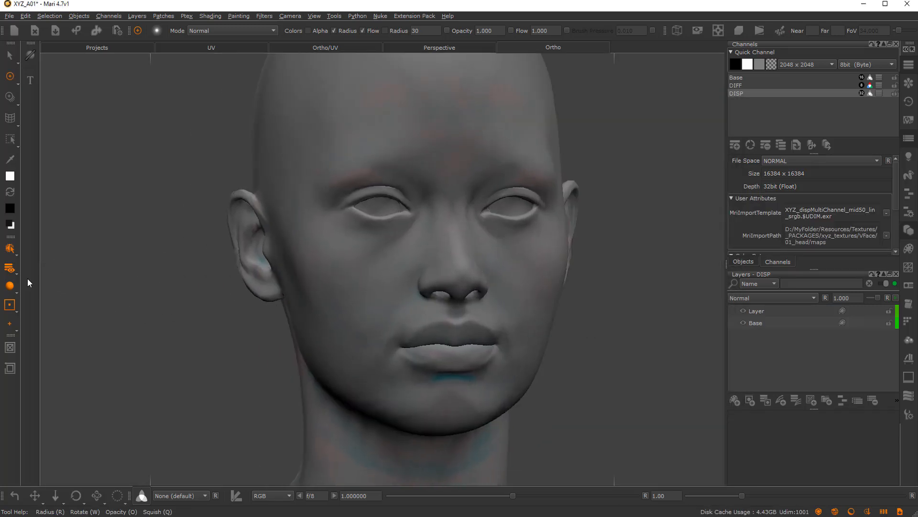
{"action": "left_click_drag", "start_coordinate": [9, 286], "coordinate": [32, 292]}
Examine the multi-channel displacement map on the face, lips, ear and neck from the front and at an angle
{"action": "middle_click_drag", "start_coordinate": [414, 172], "coordinate": [393, 217], "text": "alt"}
{"action": "right_click_drag", "start_coordinate": [393, 216], "coordinate": [534, 236], "text": "alt"}
{"action": "left_click_drag", "start_coordinate": [533, 236], "coordinate": [428, 251], "text": "alt"}
{"action": "middle_click_drag", "start_coordinate": [550, 197], "coordinate": [372, 288], "text": "alt"}
{"action": "right_click_drag", "start_coordinate": [371, 288], "coordinate": [354, 257], "text": "alt"}
{"action": "middle_click_drag", "start_coordinate": [354, 257], "coordinate": [375, 161], "text": "alt"}
{"action": "left_click_drag", "start_coordinate": [394, 357], "coordinate": [417, 313], "text": "alt"}
{"action": "middle_click_drag", "start_coordinate": [417, 313], "coordinate": [406, 217], "text": "alt"}
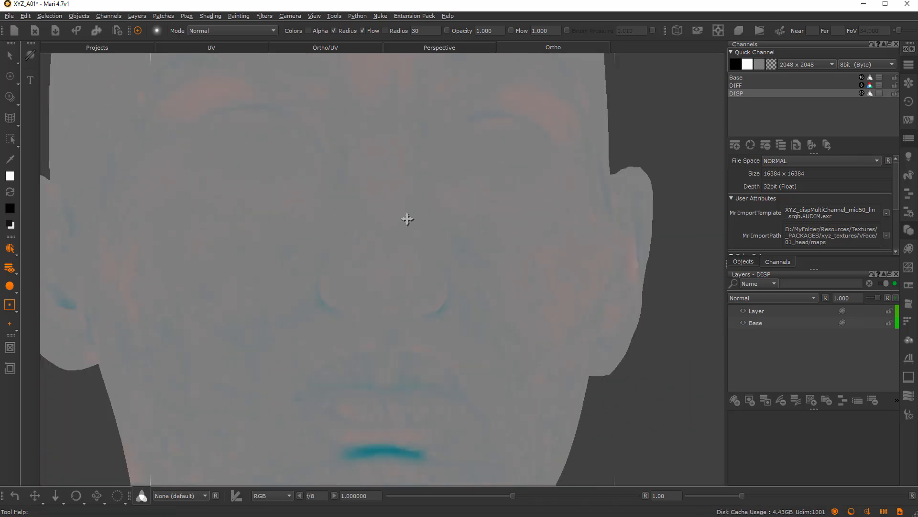
{"action": "right_click_drag", "start_coordinate": [406, 218], "coordinate": [348, 219], "text": "alt"}
{"action": "left_click_drag", "start_coordinate": [348, 219], "coordinate": [398, 226], "text": "alt"}
{"action": "middle_click_drag", "start_coordinate": [258, 264], "coordinate": [430, 225], "text": "alt"}
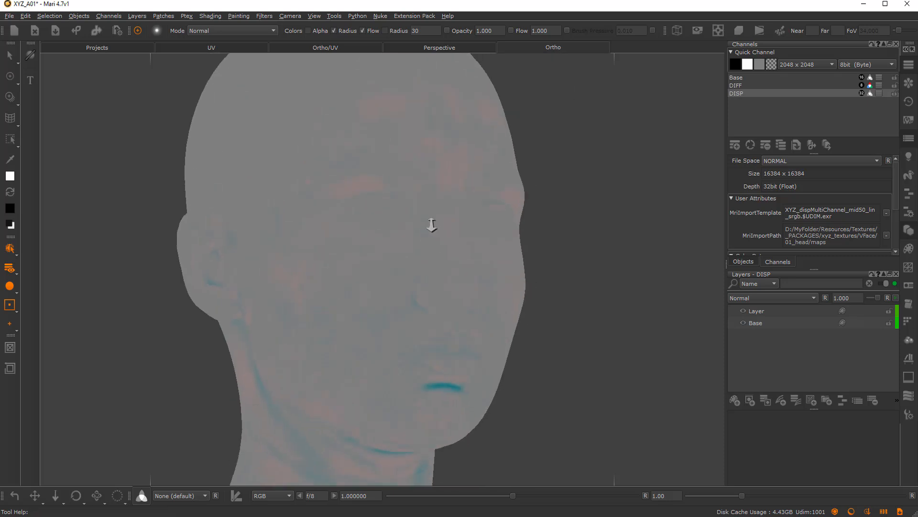
{"action": "left_click_drag", "start_coordinate": [431, 225], "coordinate": [403, 225], "text": "alt"}
{"action": "right_click_drag", "start_coordinate": [403, 225], "coordinate": [385, 241], "text": "alt"}
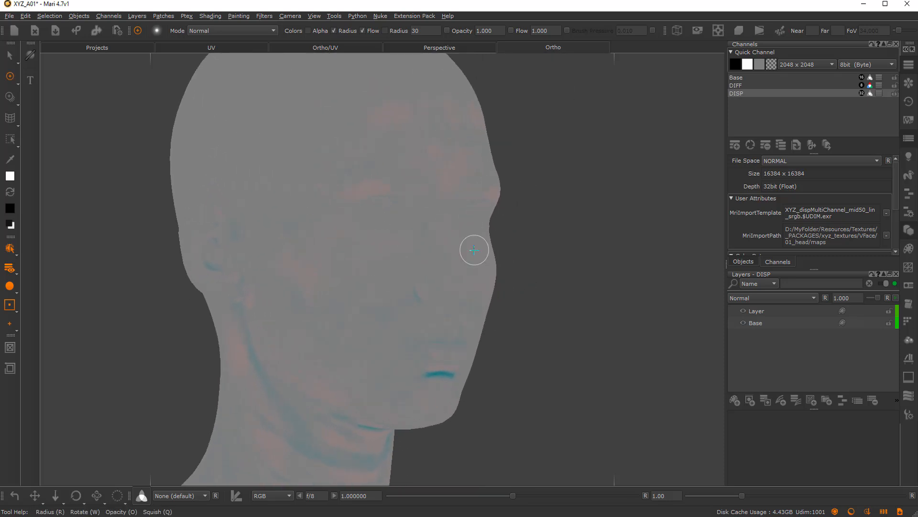
Add a 16-bit half 8192 x 8192 channel named UTIL with automatic linear colorspace and scalar data to XYZ_A01 only
{"action": "left_click", "coordinate": [735, 147]}
{"action": "double_click", "coordinate": [440, 166]}
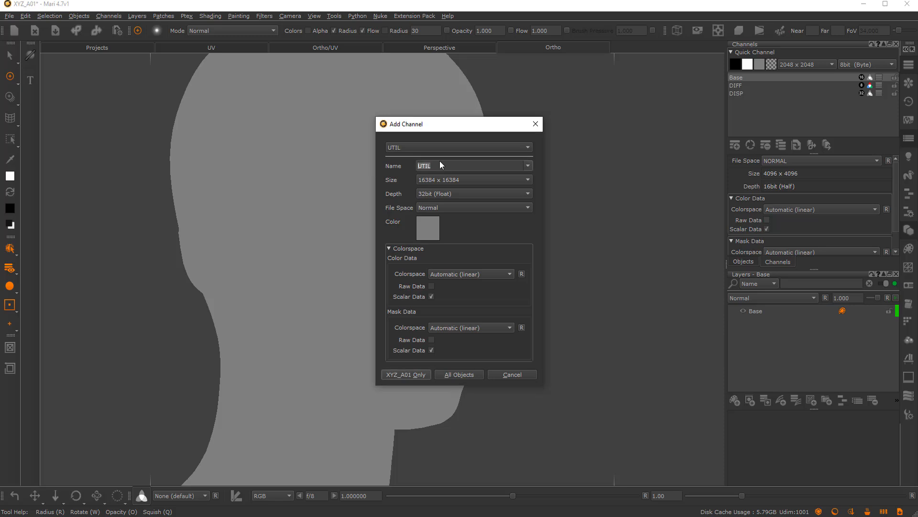
{"action": "left_click", "coordinate": [427, 178]}
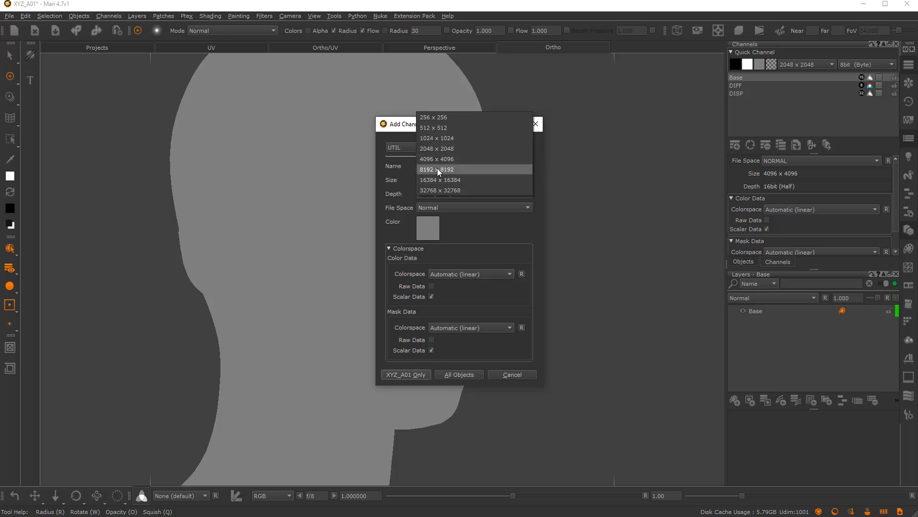
{"action": "left_click", "coordinate": [437, 168]}
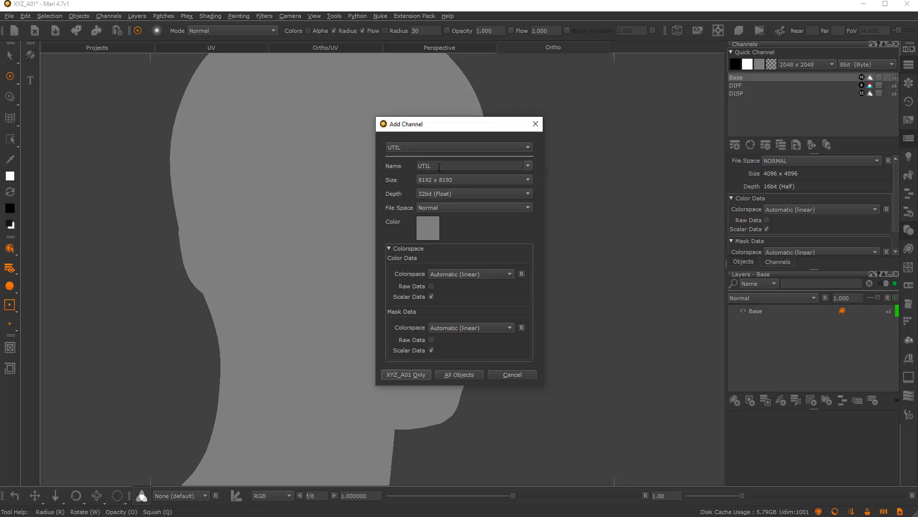
{"action": "left_click", "coordinate": [431, 191]}
{"action": "left_click", "coordinate": [438, 192]}
{"action": "left_click", "coordinate": [411, 373]}
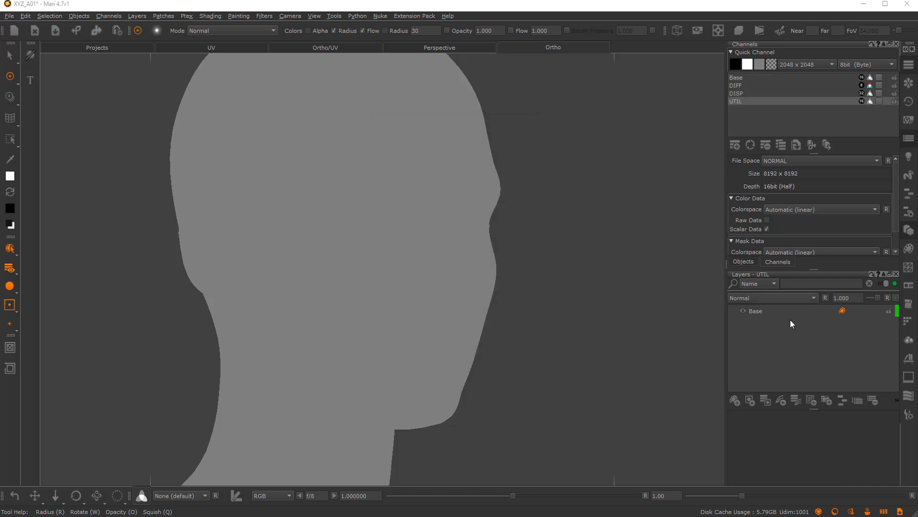
Import the XYZ_utility_lin_srgb EXR map into the UTIL channel for the selected patches
{"action": "right_click", "coordinate": [757, 332]}
{"action": "mouse_move", "coordinate": [775, 349]}
{"action": "left_click", "coordinate": [703, 349]}
{"action": "left_click", "coordinate": [410, 240]}
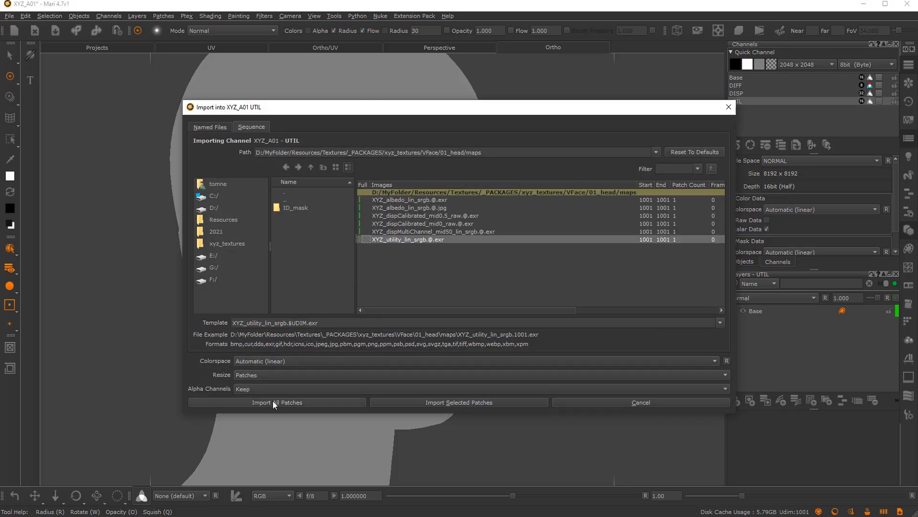
{"action": "left_click", "coordinate": [424, 402]}
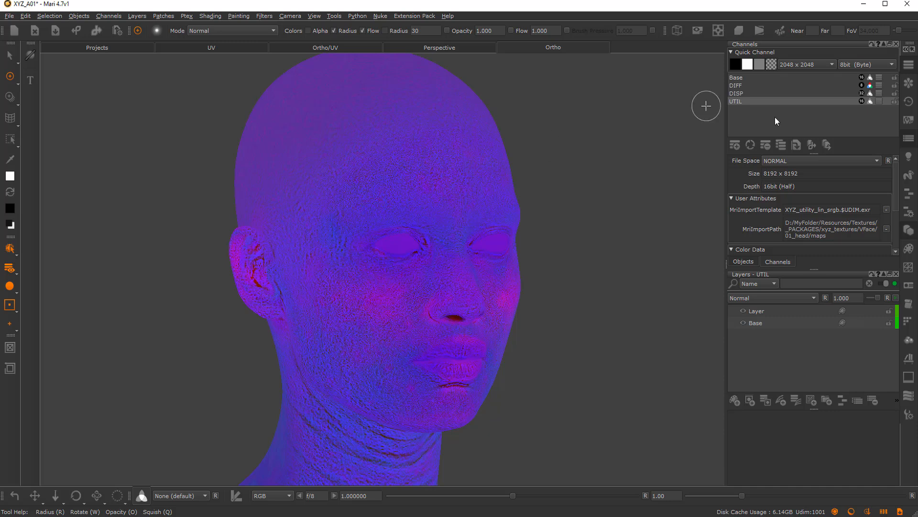
Delete the Base channel from XYZ_A01 and make the XYZ_A02 object visible
{"action": "left_click", "coordinate": [739, 78]}
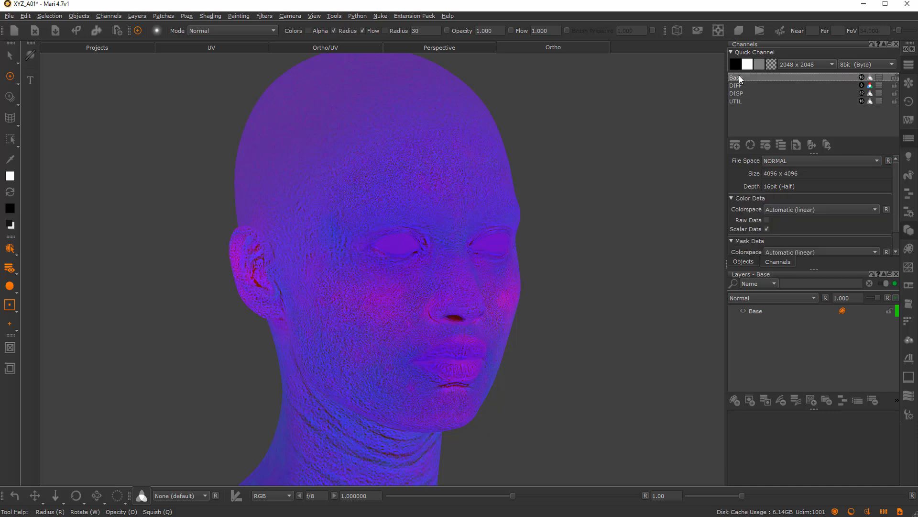
{"action": "key", "text": "Delete"}
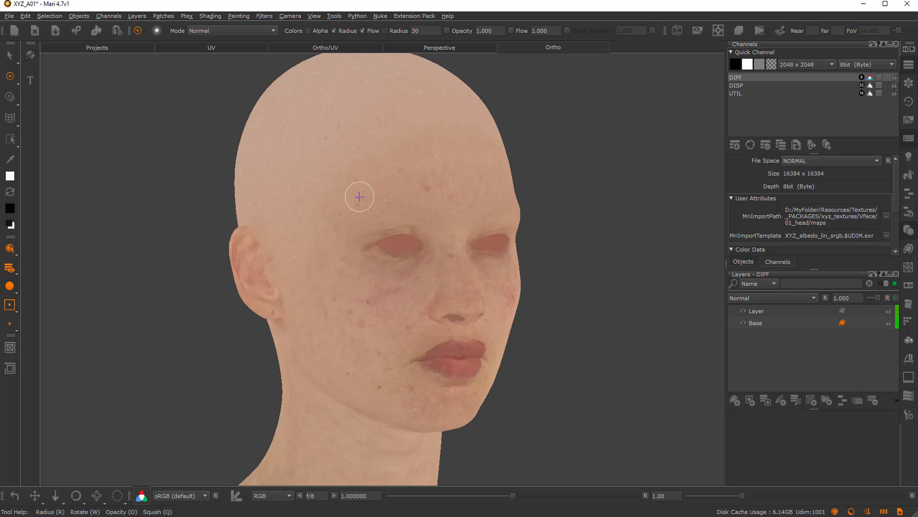
{"action": "left_click", "coordinate": [749, 261]}
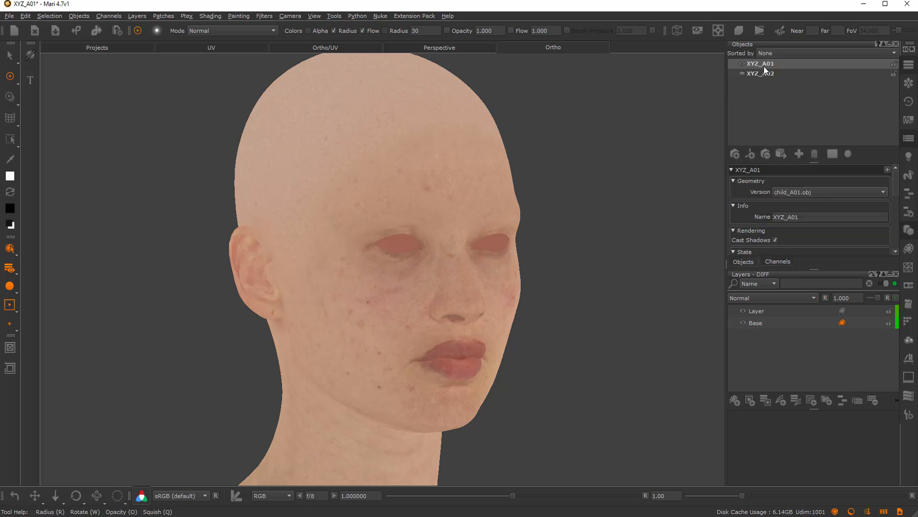
{"action": "left_click", "coordinate": [743, 72]}
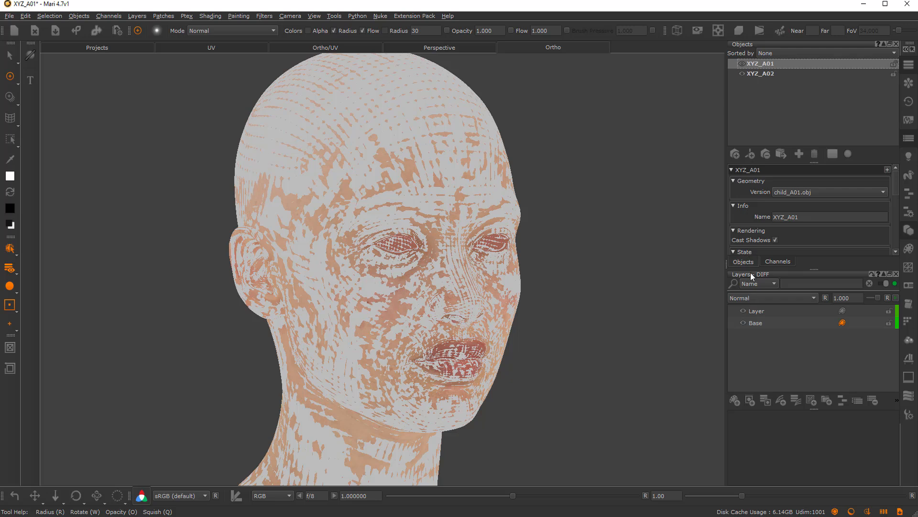
Transfer the DIFF channel from XYZ_A01 to the parent_A01 version of XYZ_A02, keeping the size same as source
{"action": "left_click", "coordinate": [778, 260]}
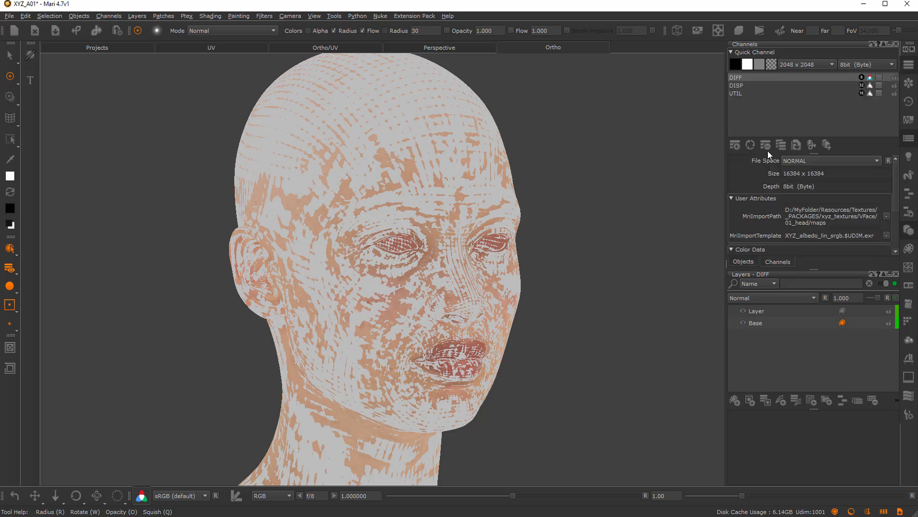
{"action": "right_click", "coordinate": [737, 78]}
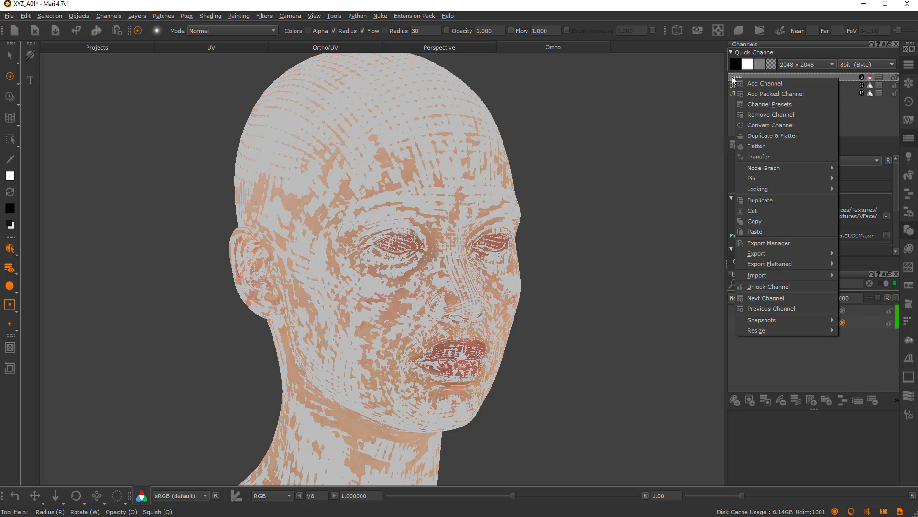
{"action": "left_click", "coordinate": [756, 154]}
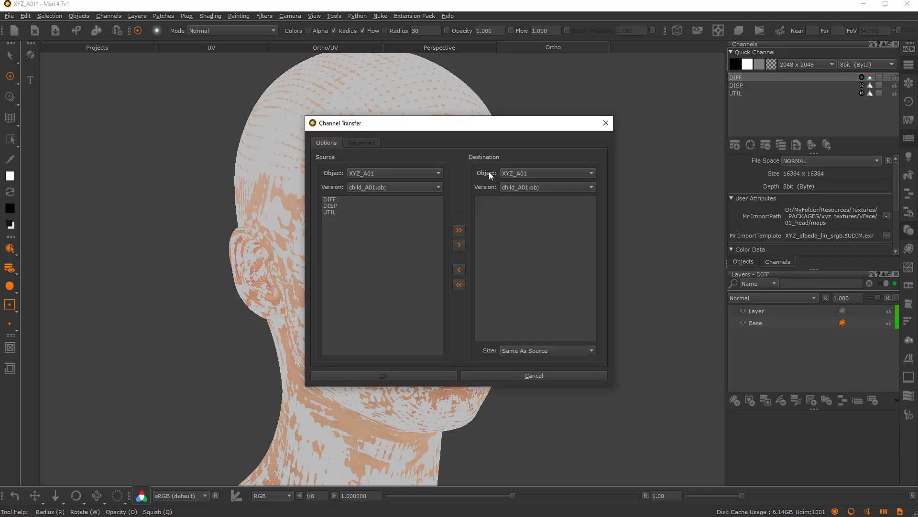
{"action": "left_click", "coordinate": [512, 170]}
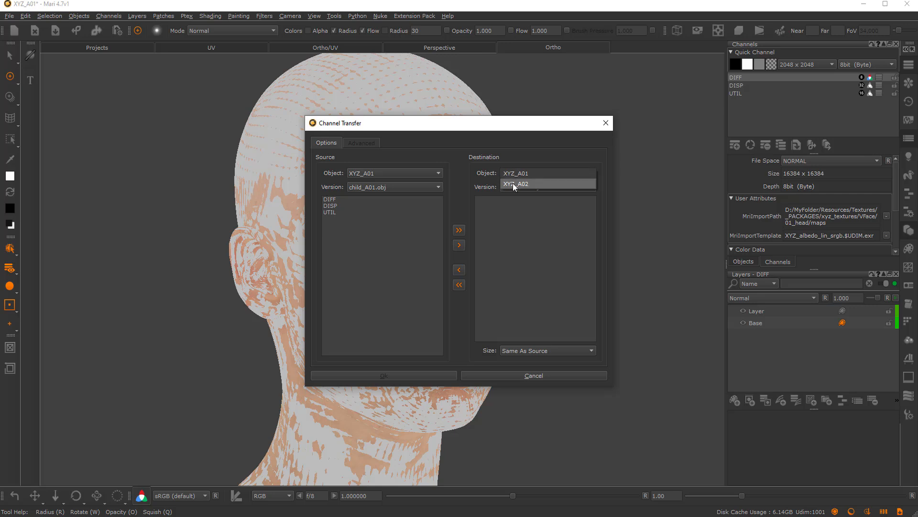
{"action": "left_click", "coordinate": [519, 182]}
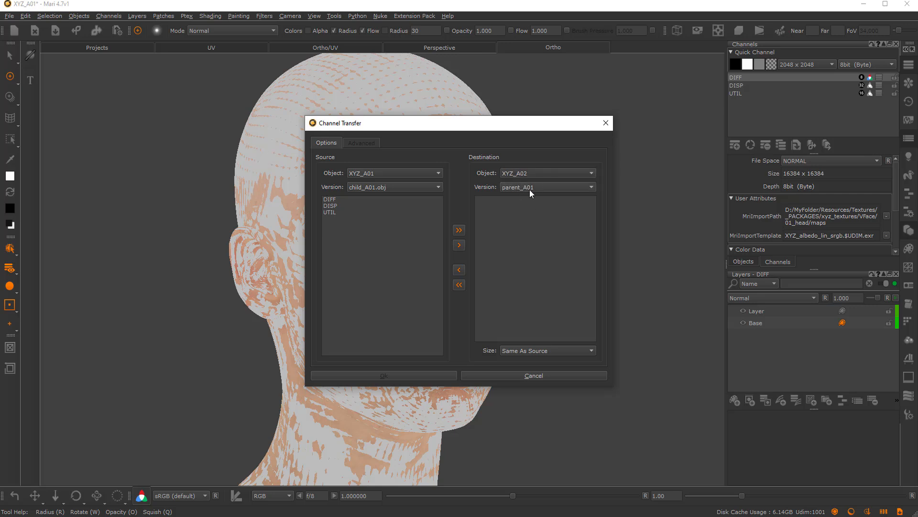
{"action": "left_click", "coordinate": [330, 199]}
{"action": "left_click", "coordinate": [459, 245]}
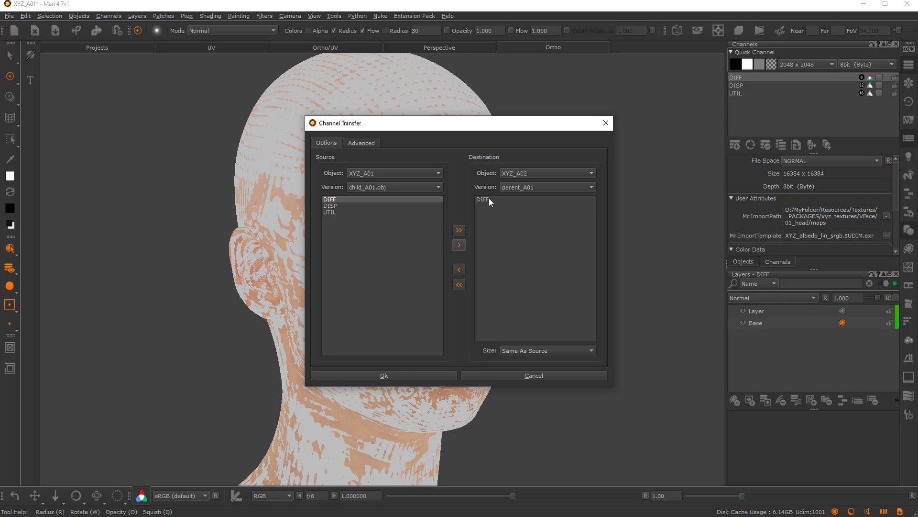
{"action": "left_click", "coordinate": [393, 374]}
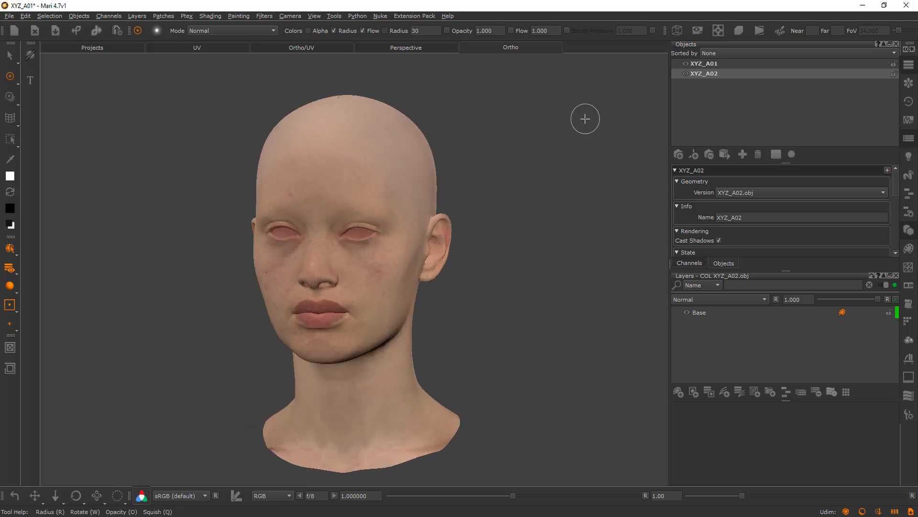
Review the COL, DISP and UTIL channels of XYZ_A02 on the head model
{"action": "left_click", "coordinate": [721, 313]}
{"action": "left_click", "coordinate": [689, 263]}
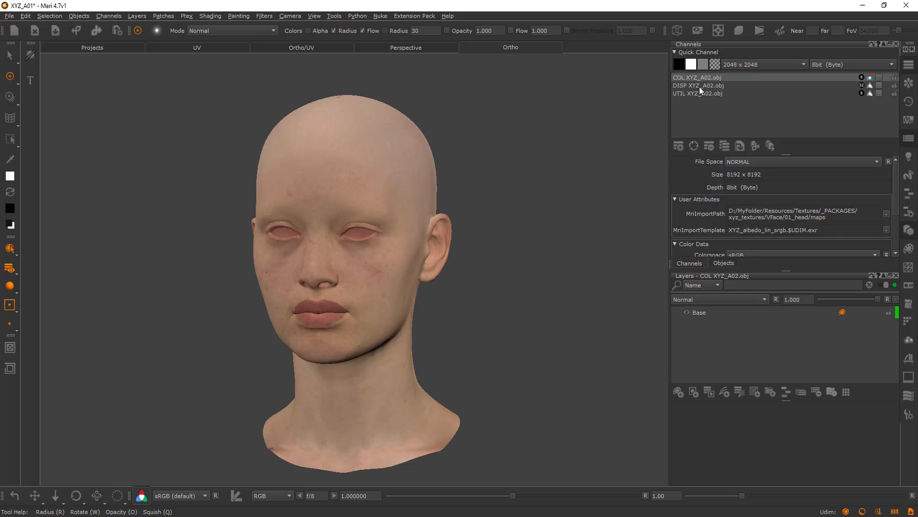
{"action": "left_click", "coordinate": [684, 86]}
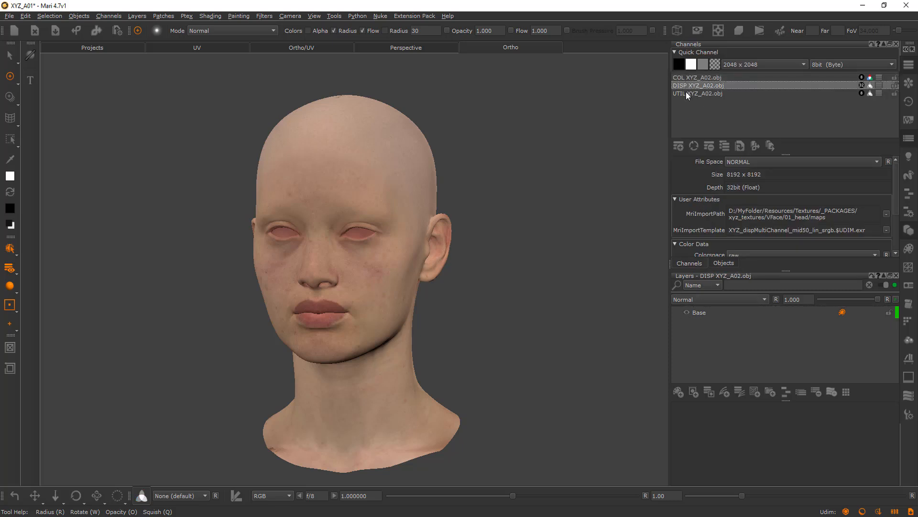
{"action": "left_click", "coordinate": [694, 76]}
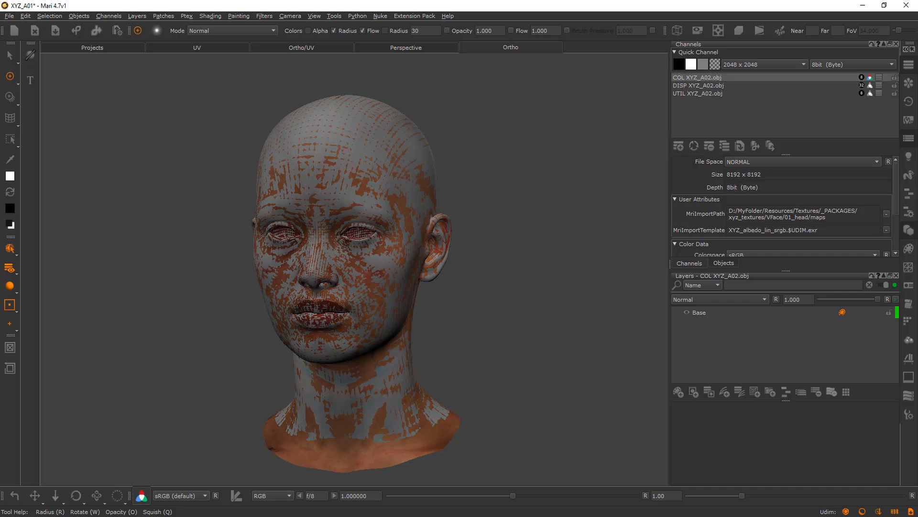
{"action": "left_click", "coordinate": [721, 262]}
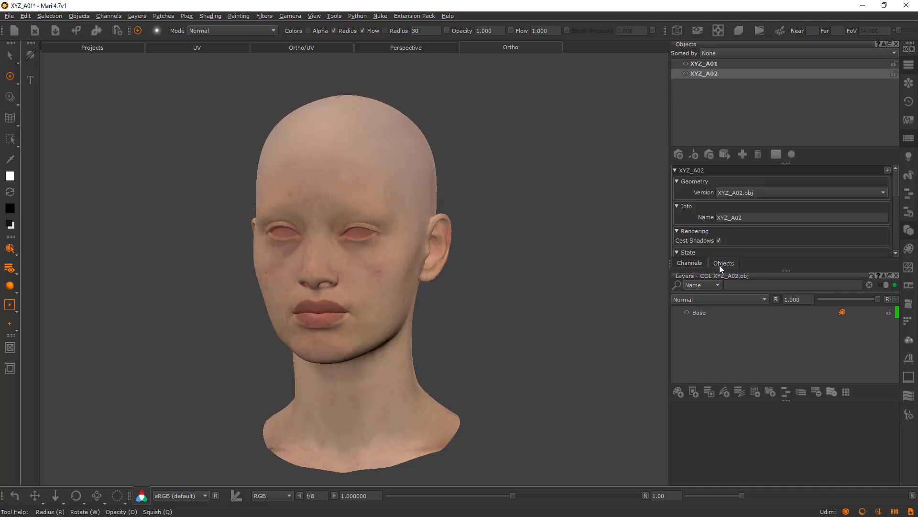
Compare the UV layouts of XYZ_A01 and XYZ_A02, examining how the transferred colour map fills the custom head's UDIM tiles
{"action": "left_click", "coordinate": [220, 46]}
{"action": "left_click", "coordinate": [700, 64]}
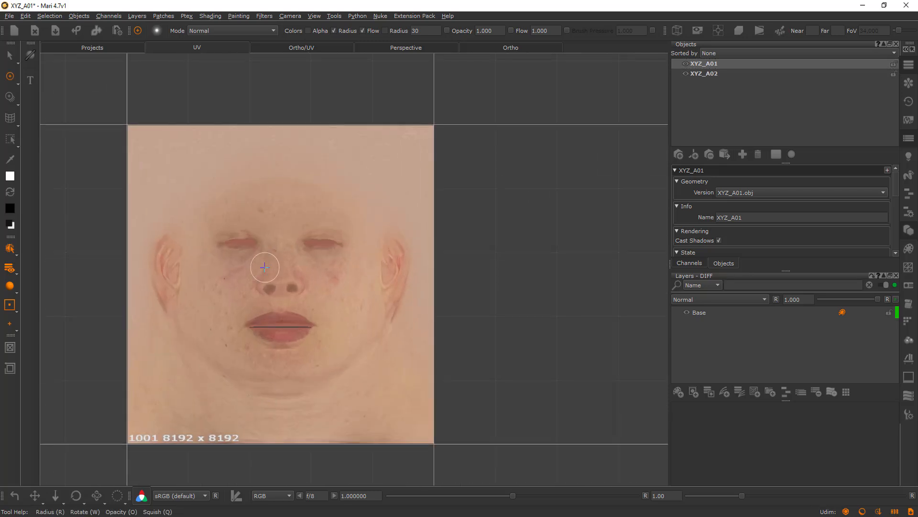
{"action": "middle_click_drag", "start_coordinate": [510, 240], "coordinate": [502, 269], "text": "alt"}
{"action": "right_click_drag", "start_coordinate": [558, 247], "coordinate": [464, 239], "text": "alt"}
{"action": "middle_click_drag", "start_coordinate": [479, 220], "coordinate": [446, 264], "text": "alt"}
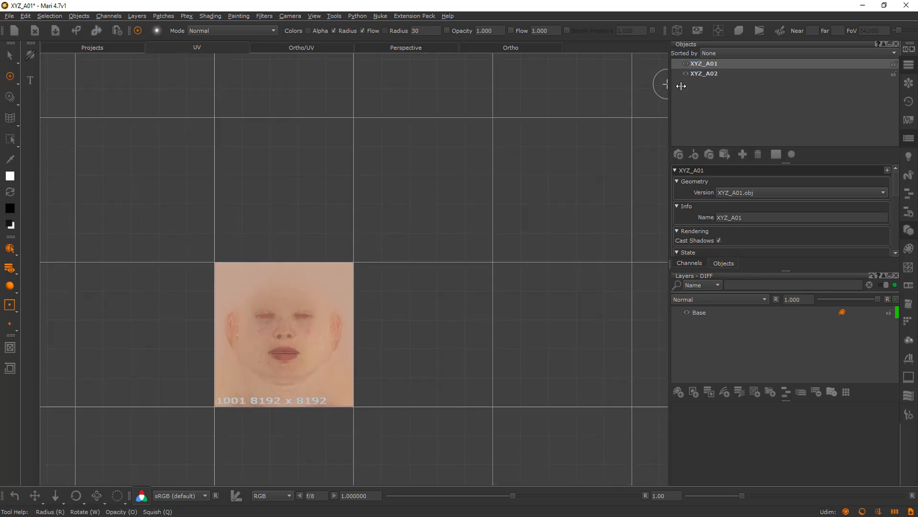
{"action": "left_click", "coordinate": [709, 73]}
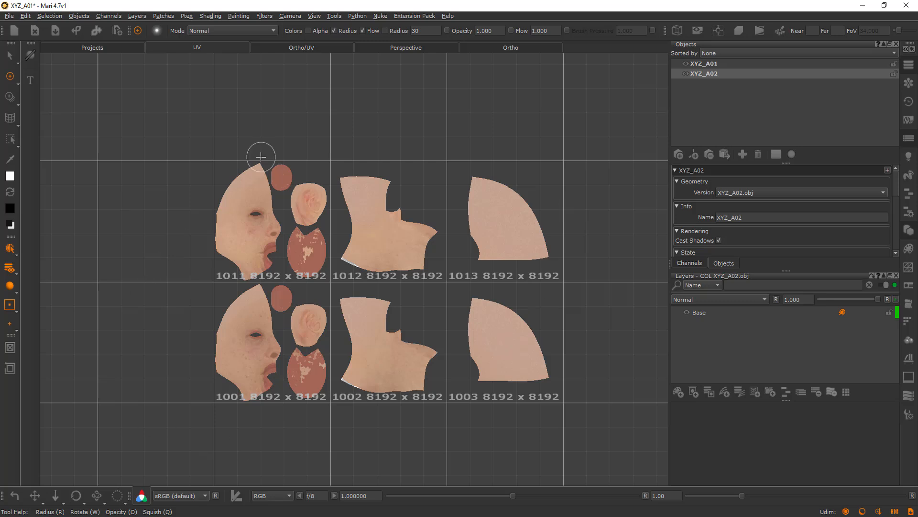
{"action": "middle_click_drag", "start_coordinate": [209, 285], "coordinate": [234, 271], "text": "alt"}
{"action": "right_click_drag", "start_coordinate": [234, 271], "coordinate": [252, 270], "text": "alt"}
{"action": "key", "text": "p"}
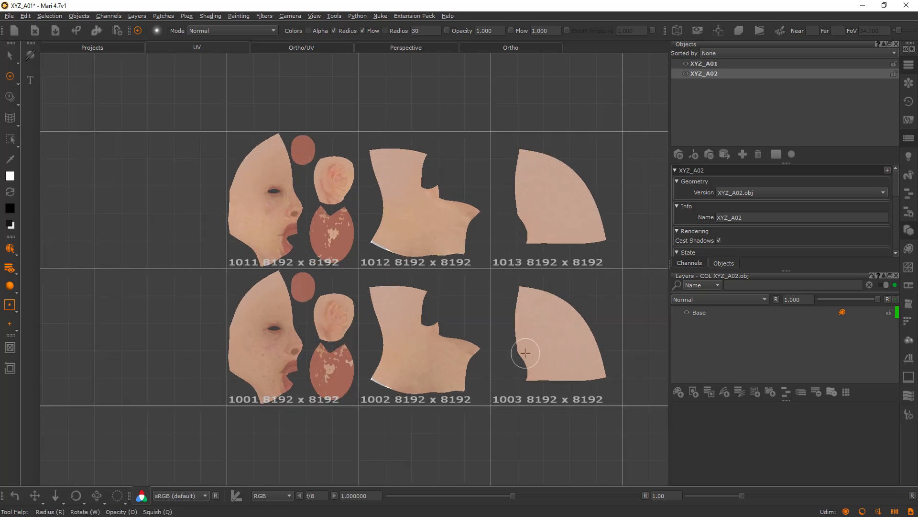
{"action": "mouse_move", "coordinate": [337, 209]}
{"action": "middle_mouse_down", "text": "alt"}
{"action": "mouse_move", "coordinate": [257, 234]}
{"action": "mouse_move", "coordinate": [310, 207]}
{"action": "middle_mouse_up", "text": "alt"}
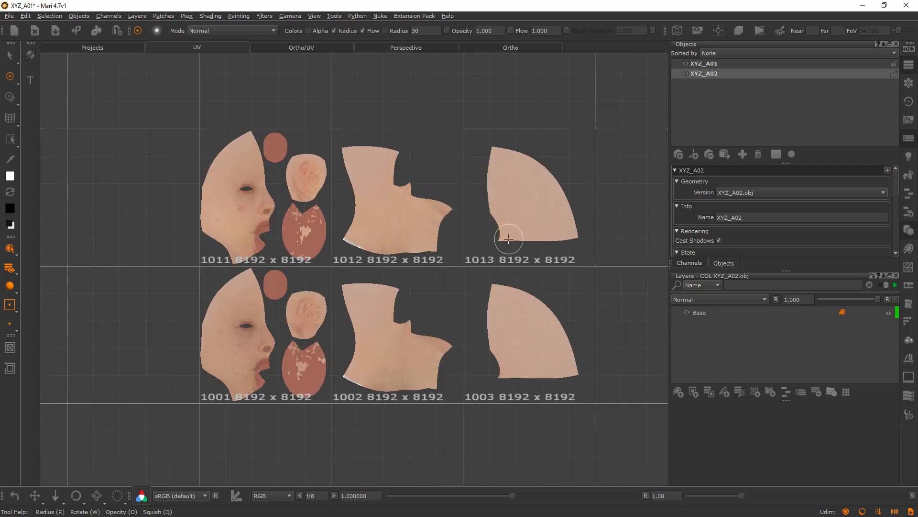
{"action": "middle_click_drag", "start_coordinate": [397, 257], "coordinate": [396, 269], "text": "alt"}
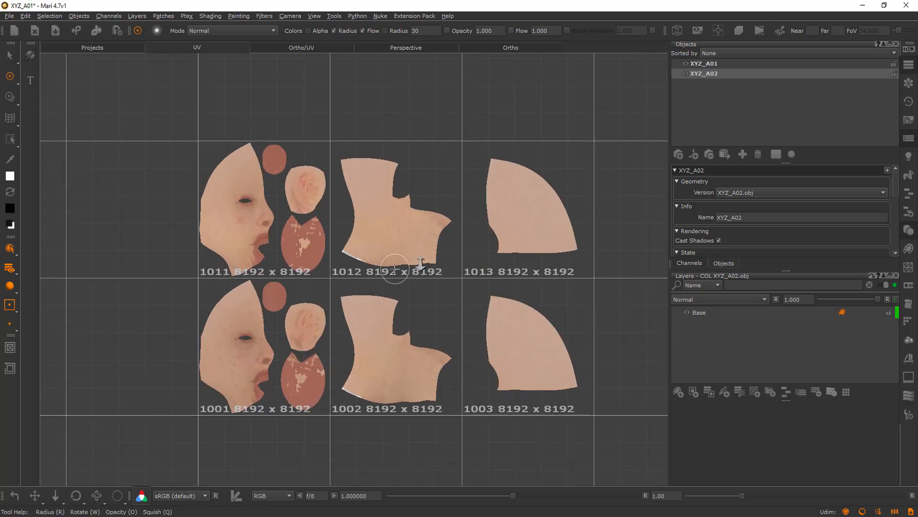
{"action": "right_click_drag", "start_coordinate": [396, 268], "coordinate": [419, 123], "text": "alt"}
{"action": "middle_click_drag", "start_coordinate": [421, 225], "coordinate": [393, 220], "text": "alt"}
{"action": "right_click_drag", "start_coordinate": [393, 219], "coordinate": [393, 253], "text": "alt"}
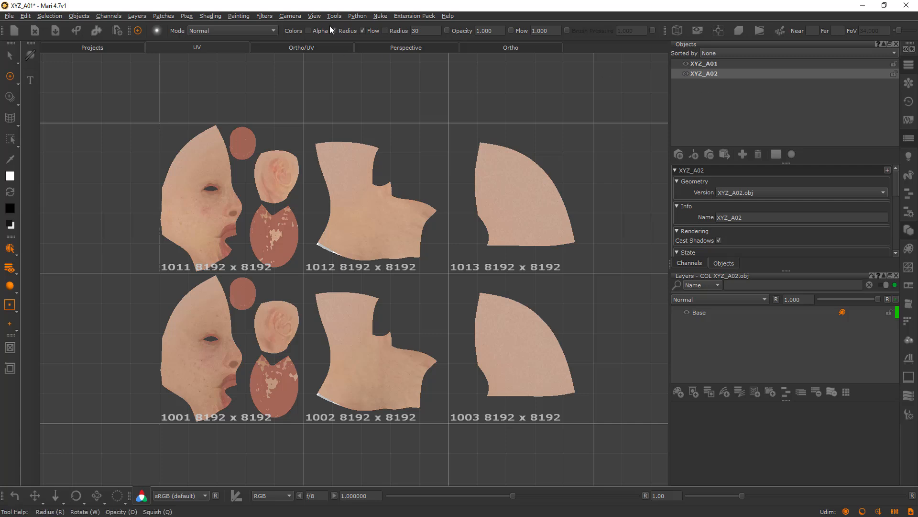
Select the face, scalp and neck patches on both sides of XYZ_A02 in the orthographic view, UDIMs 1001-1003 and 1011-1013
{"action": "left_click", "coordinate": [507, 48]}
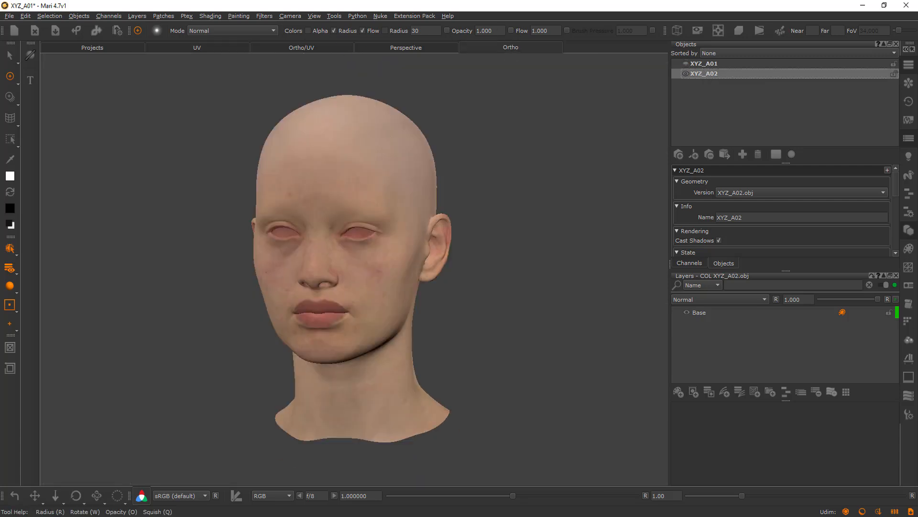
{"action": "left_click_drag", "start_coordinate": [431, 183], "coordinate": [450, 176], "text": "alt"}
{"action": "key", "text": "s"}
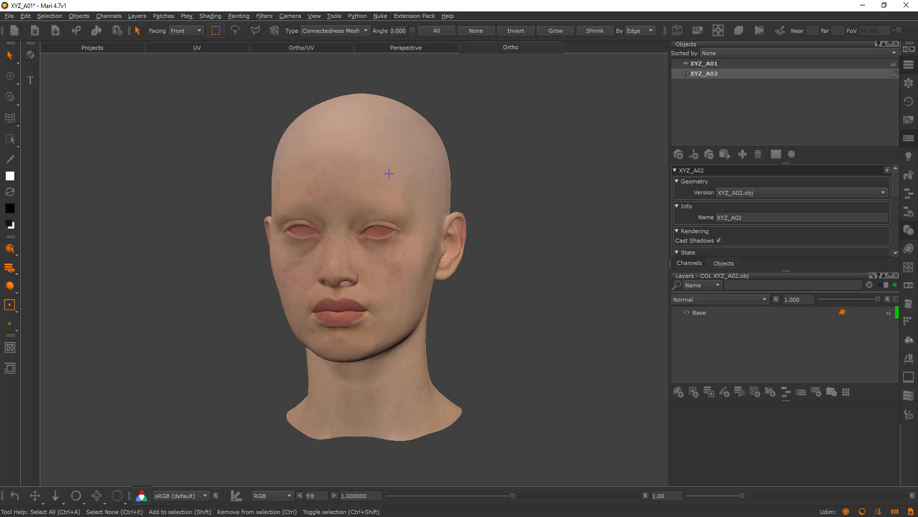
{"action": "left_click", "coordinate": [389, 171]}
{"action": "left_click", "coordinate": [317, 173], "text": "shift"}
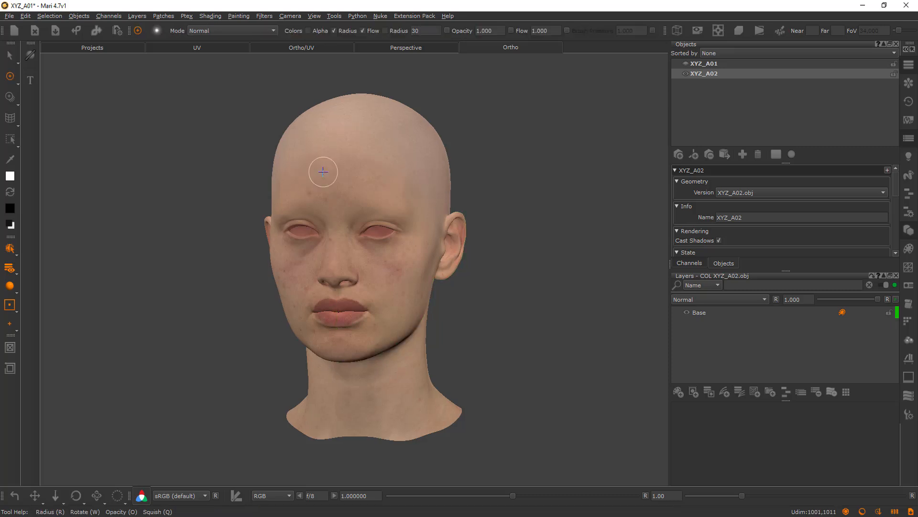
{"action": "left_click", "coordinate": [354, 107], "text": "shift"}
{"action": "left_click", "coordinate": [341, 106], "text": "shift"}
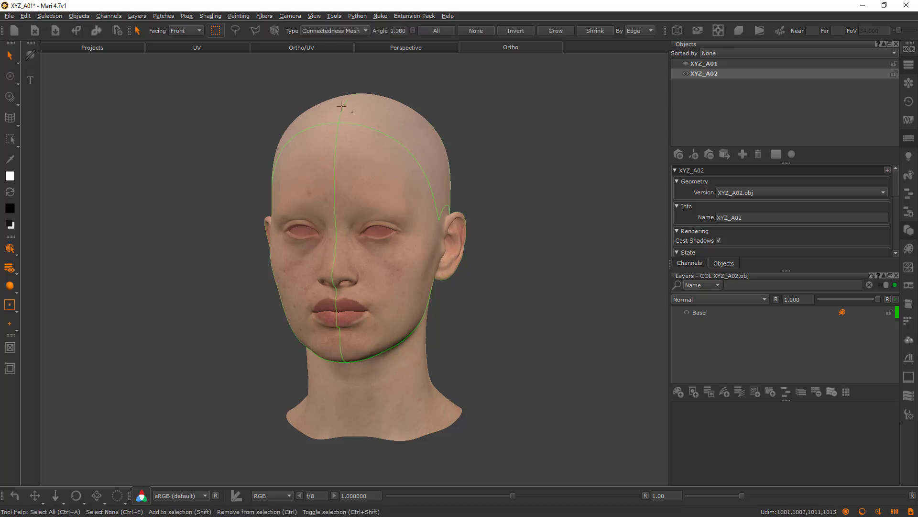
{"action": "left_click", "coordinate": [394, 390], "text": "shift"}
{"action": "key", "text": "p"}
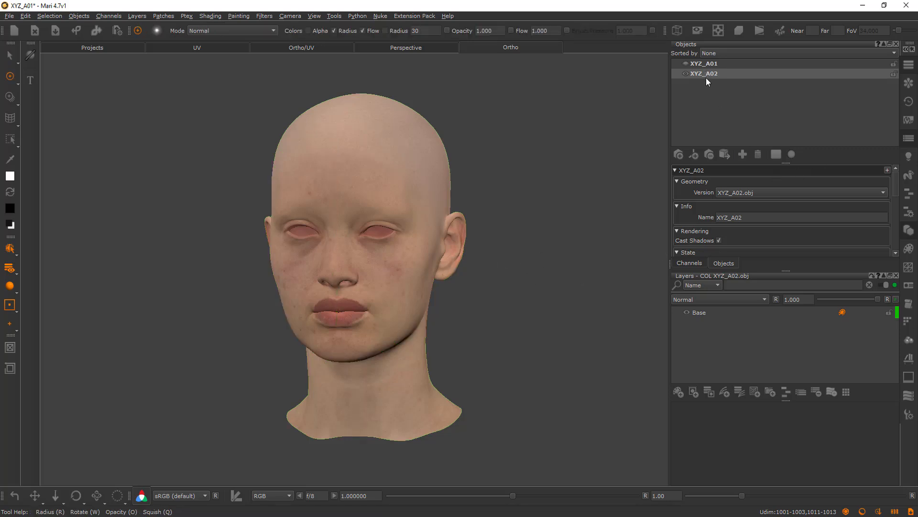
Open the flattened export settings for the current COL channel of XYZ_A02
{"action": "left_click", "coordinate": [689, 263]}
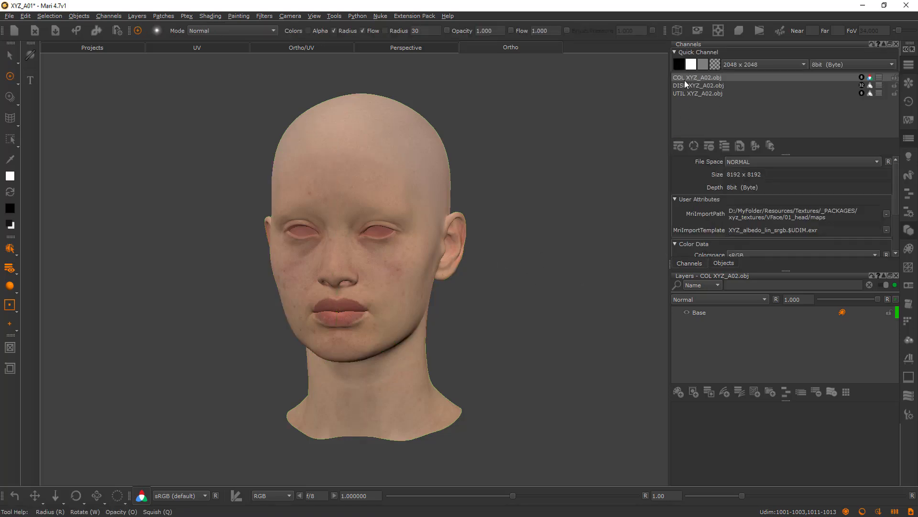
{"action": "right_click", "coordinate": [682, 77]}
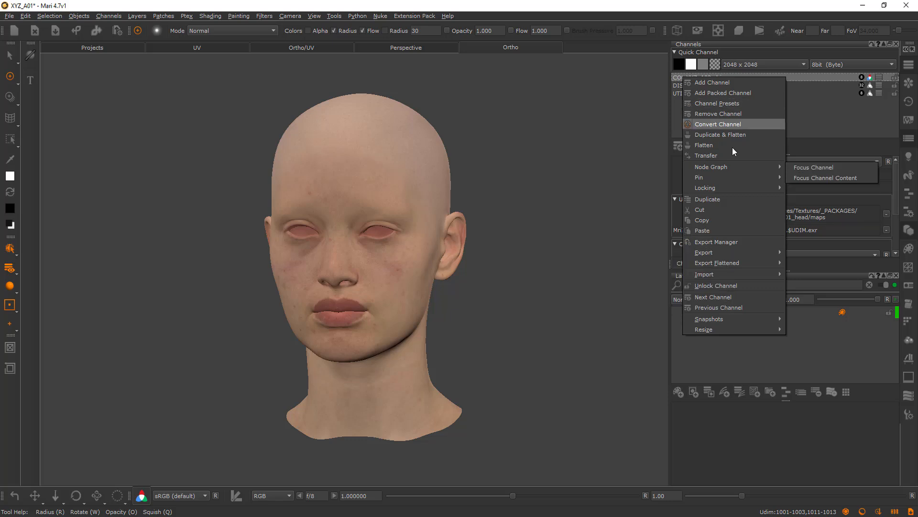
{"action": "mouse_move", "coordinate": [723, 264]}
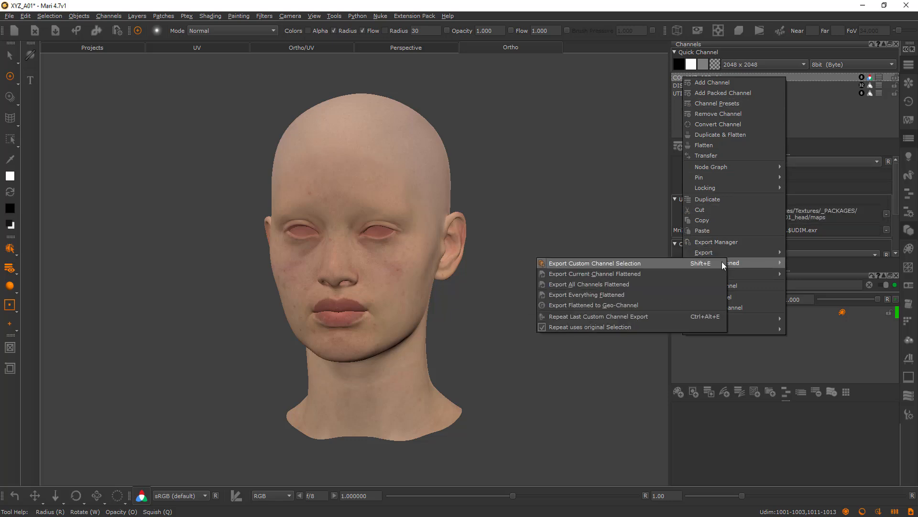
{"action": "left_click", "coordinate": [590, 273]}
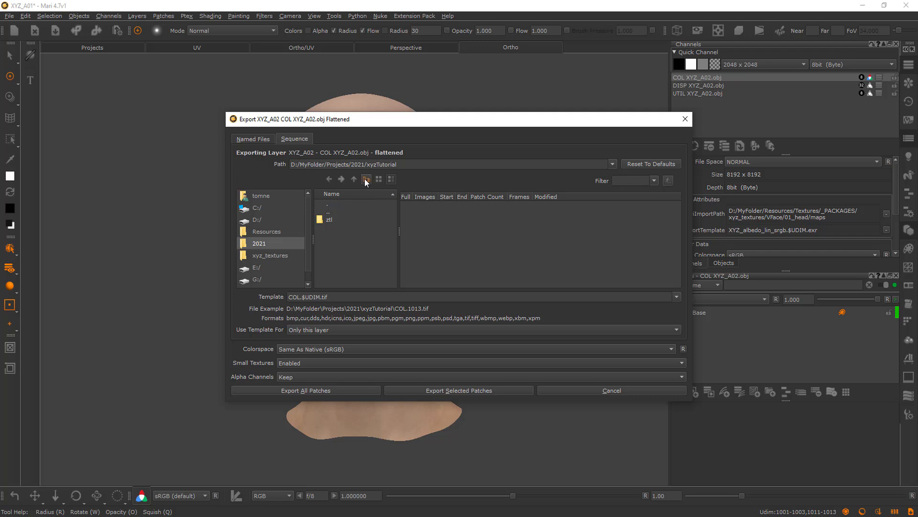
Create a txtr folder inside xyzTutorial with a DIFF subfolder, and set that subfolder as the export path
{"action": "left_click", "coordinate": [366, 179]}
{"action": "type", "text": "txtr"}
{"action": "key", "text": "Return"}
{"action": "double_click", "coordinate": [334, 227]}
{"action": "left_click", "coordinate": [367, 179]}
{"action": "type", "text": "DIFF"}
{"action": "key", "text": "Return"}
{"action": "double_click", "coordinate": [340, 219]}
Change the COL prefix in the file name template to DIFF and export all patches
{"action": "left_click_drag", "start_coordinate": [299, 297], "coordinate": [268, 295]}
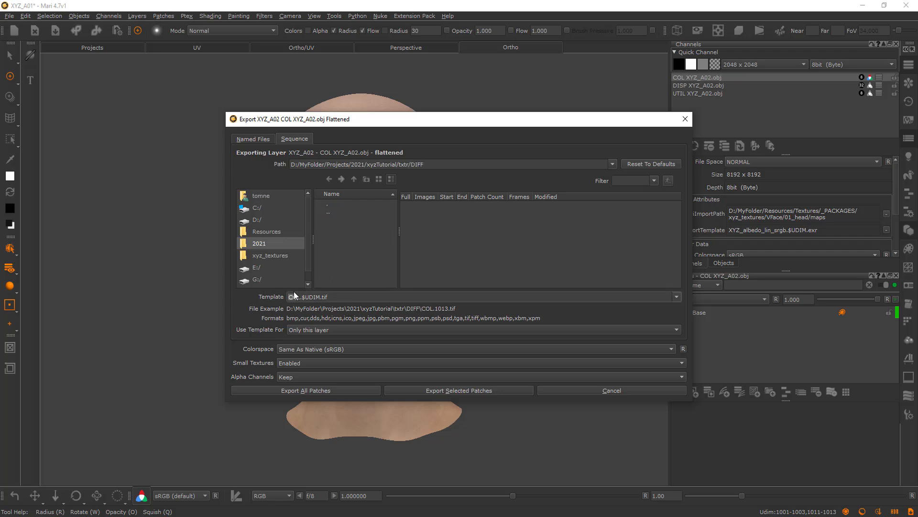
{"action": "type", "text": "L"}
{"action": "key", "text": "BackSpace"}
{"action": "type", "text": "DIFF"}
{"action": "left_click", "coordinate": [336, 390]}
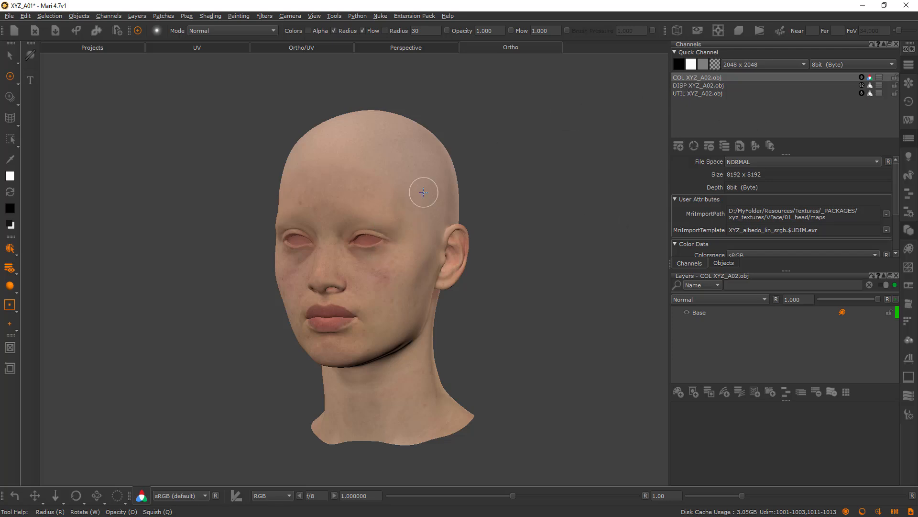
{"action": "middle_click_drag", "start_coordinate": [542, 143], "coordinate": [568, 135]}
{"action": "mouse_move", "coordinate": [499, 139]}
{"action": "left_mouse_down", "text": "alt"}
{"action": "mouse_move", "coordinate": [543, 137]}
{"action": "mouse_move", "coordinate": [458, 143]}
{"action": "left_mouse_up", "text": "alt"}
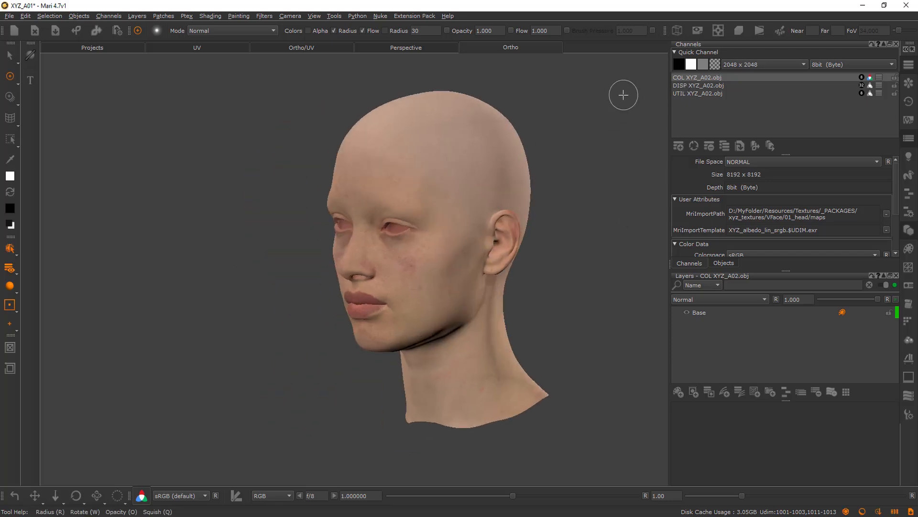
{"action": "mouse_move", "coordinate": [560, 157]}
{"action": "left_mouse_down", "text": "alt"}
{"action": "mouse_move", "coordinate": [529, 167]}
{"action": "mouse_move", "coordinate": [566, 166]}
{"action": "left_mouse_up", "text": "alt"}
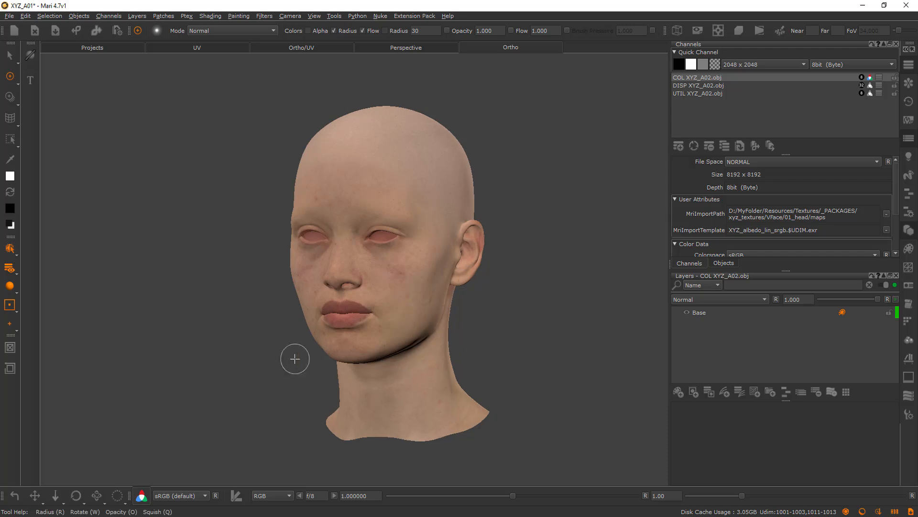
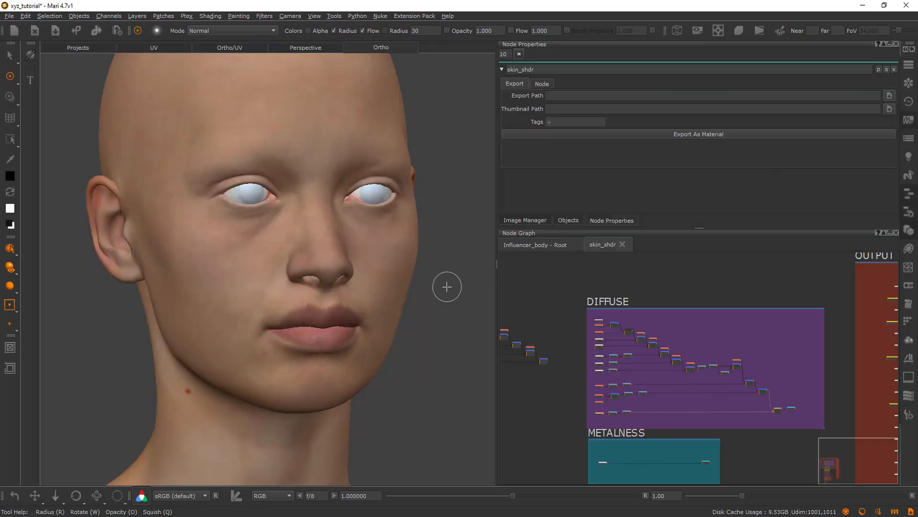
Examine the textured head in the xyz_tutorial project from several angles, up close and from farther away
{"action": "middle_click_drag", "start_coordinate": [444, 285], "coordinate": [463, 281]}
{"action": "scroll", "coordinate": [454, 292], "scroll_direction": "up", "scroll_amount": 2}
{"action": "scroll", "coordinate": [410, 291], "scroll_direction": "down", "scroll_amount": 2}
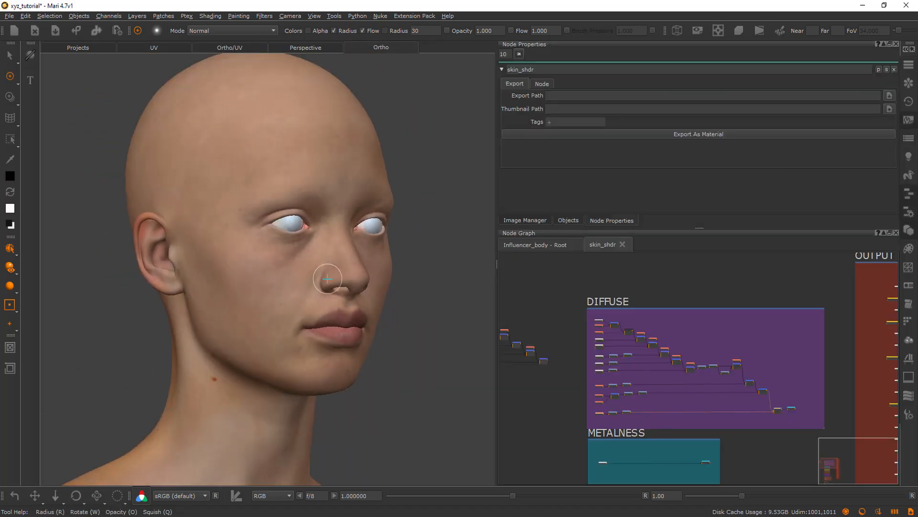
{"action": "middle_click_drag", "start_coordinate": [328, 278], "coordinate": [349, 334]}
{"action": "left_click_drag", "start_coordinate": [348, 334], "coordinate": [356, 326], "text": "alt"}
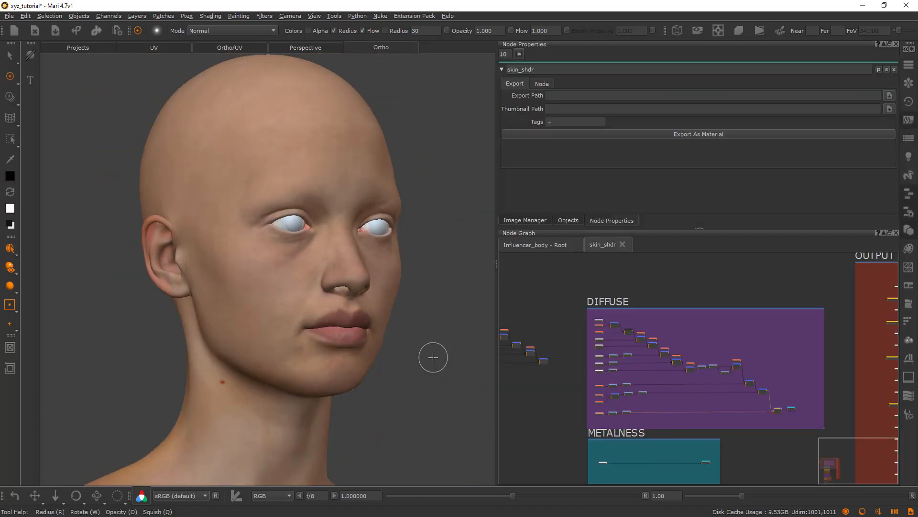
{"action": "left_click_drag", "start_coordinate": [433, 358], "coordinate": [240, 346], "text": "alt"}
{"action": "scroll", "coordinate": [401, 344], "scroll_direction": "up", "scroll_amount": 2}
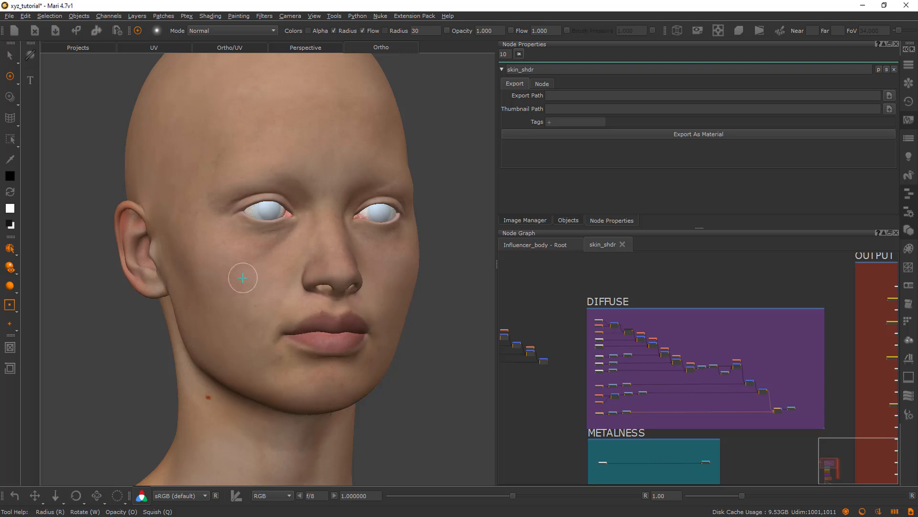
{"action": "left_click_drag", "start_coordinate": [263, 273], "coordinate": [320, 280], "text": "alt"}
{"action": "left_click_drag", "start_coordinate": [233, 329], "coordinate": [288, 300], "text": "alt"}
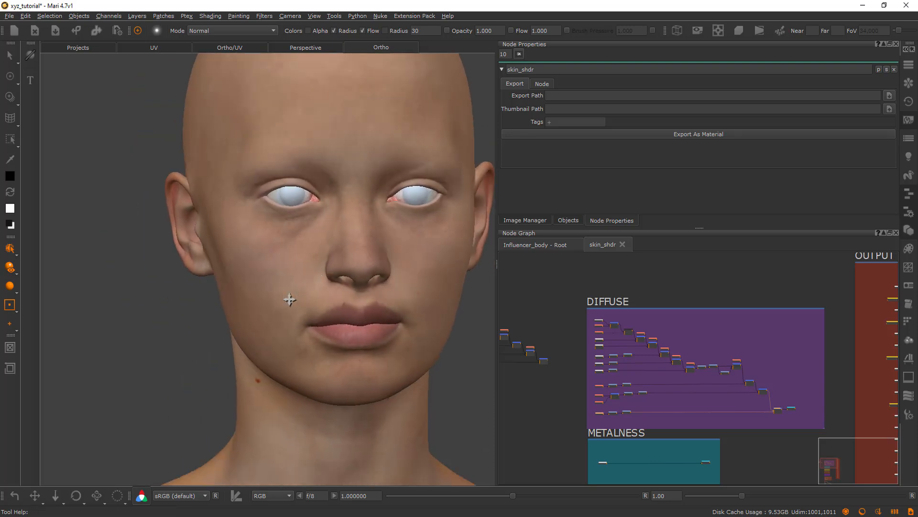
{"action": "right_click_drag", "start_coordinate": [288, 299], "coordinate": [347, 293], "text": "alt"}
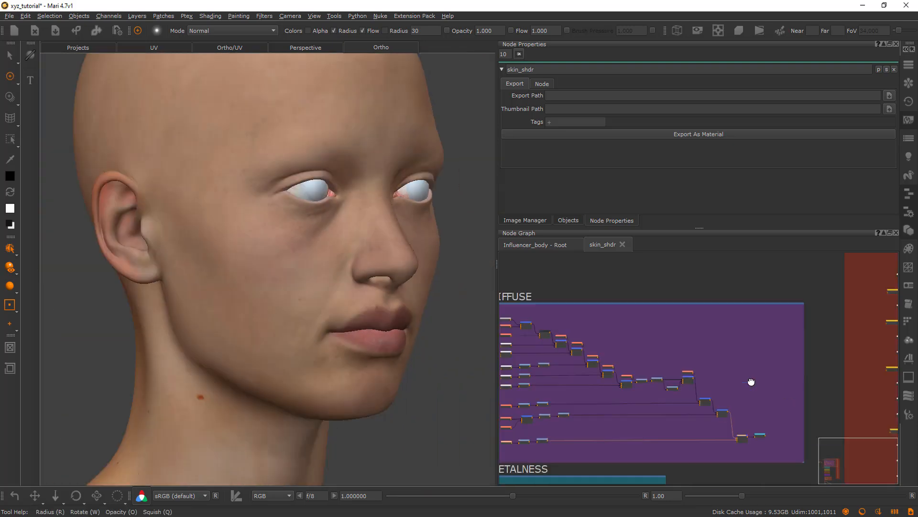
Add an 8192 x 8192, 8bit (Byte) paint node with scalar data off in an empty area of the DIFFUSE backdrop
{"action": "scroll", "coordinate": [658, 384], "scroll_direction": "up", "scroll_amount": 4}
{"action": "middle_click_drag", "start_coordinate": [752, 381], "coordinate": [679, 415]}
{"action": "key", "text": "p"}
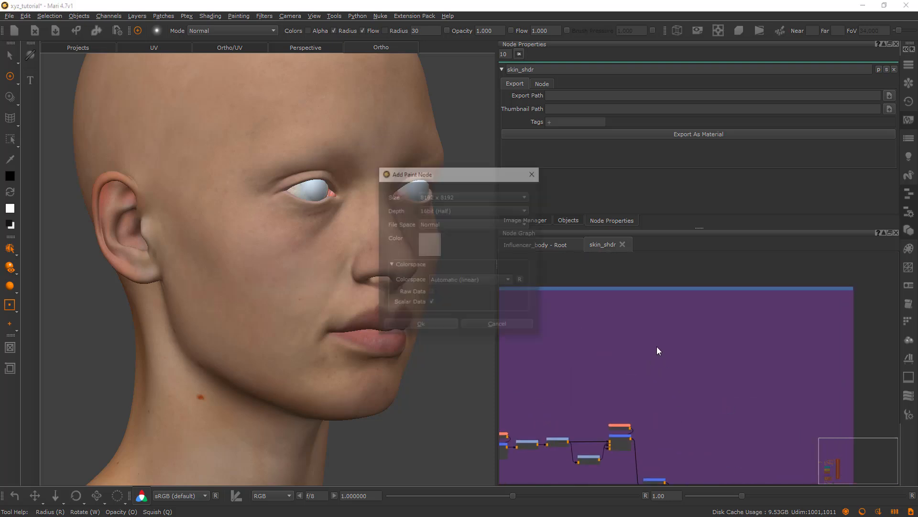
{"action": "left_click", "coordinate": [424, 212]}
{"action": "left_click", "coordinate": [429, 191]}
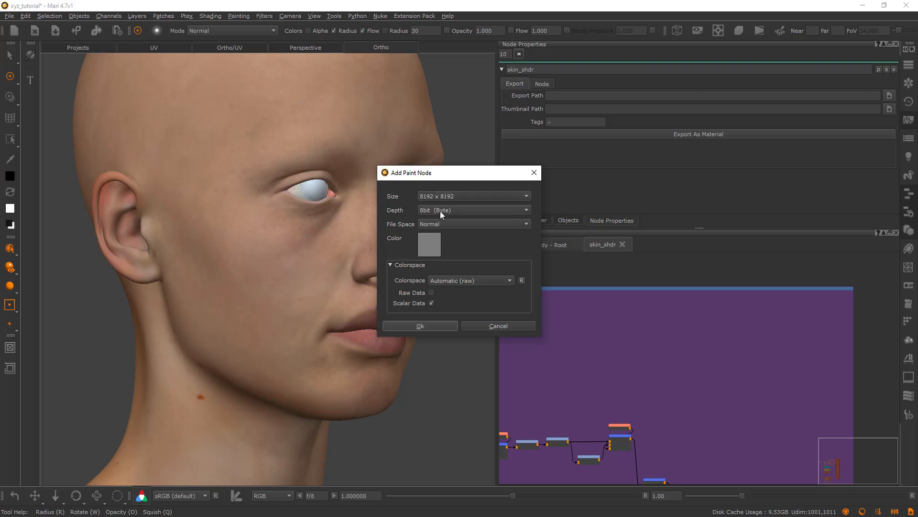
{"action": "left_click", "coordinate": [431, 303]}
{"action": "left_click", "coordinate": [421, 326]}
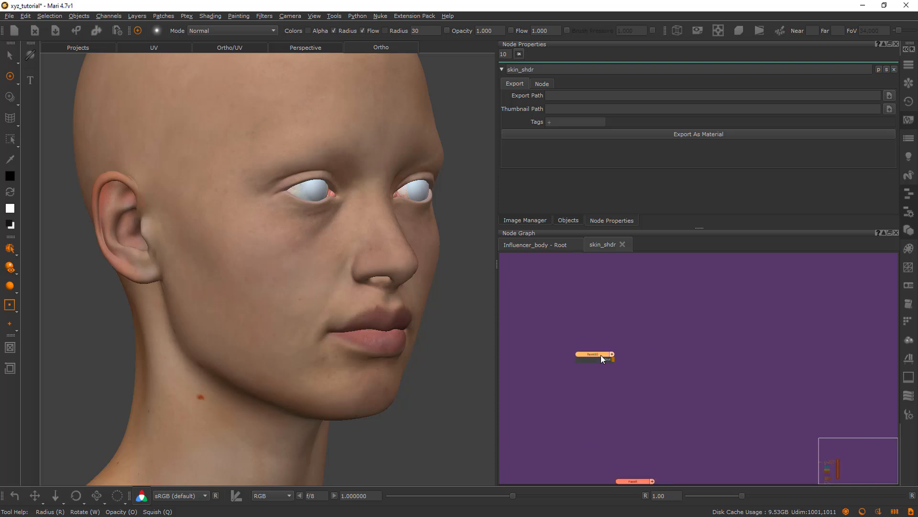
{"action": "left_click", "coordinate": [601, 355]}
{"action": "scroll", "coordinate": [599, 354], "scroll_direction": "down", "scroll_amount": 3}
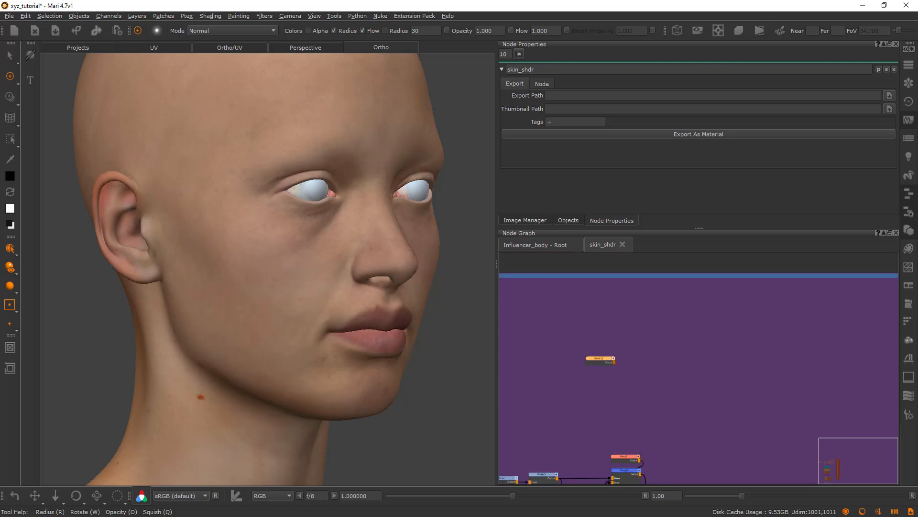
Select the face, scalp and neck patches on both sides of the head, UDIMs 1001-1003 and 1011-1013
{"action": "scroll", "coordinate": [391, 195], "scroll_direction": "down", "scroll_amount": 3}
{"action": "scroll", "coordinate": [391, 195], "scroll_direction": "down", "scroll_amount": 1}
{"action": "key", "text": "s"}
{"action": "left_click", "coordinate": [295, 165]}
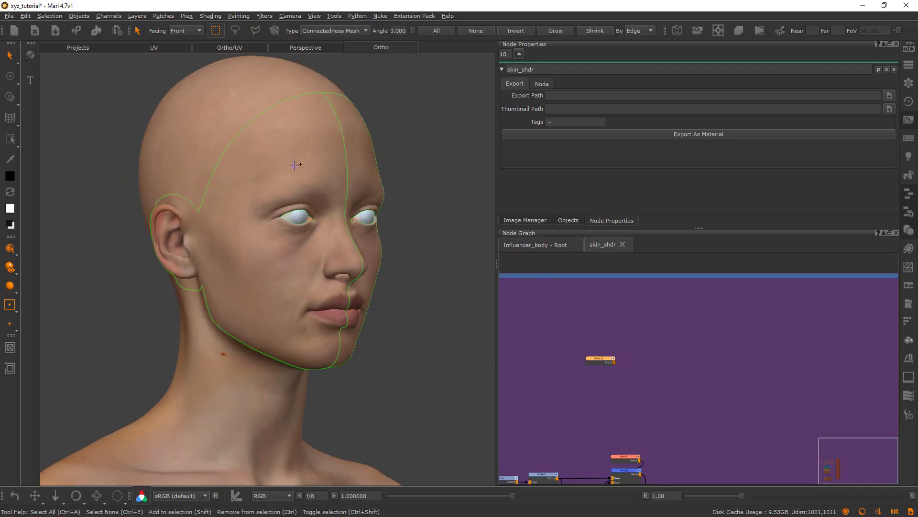
{"action": "key", "text": "p"}
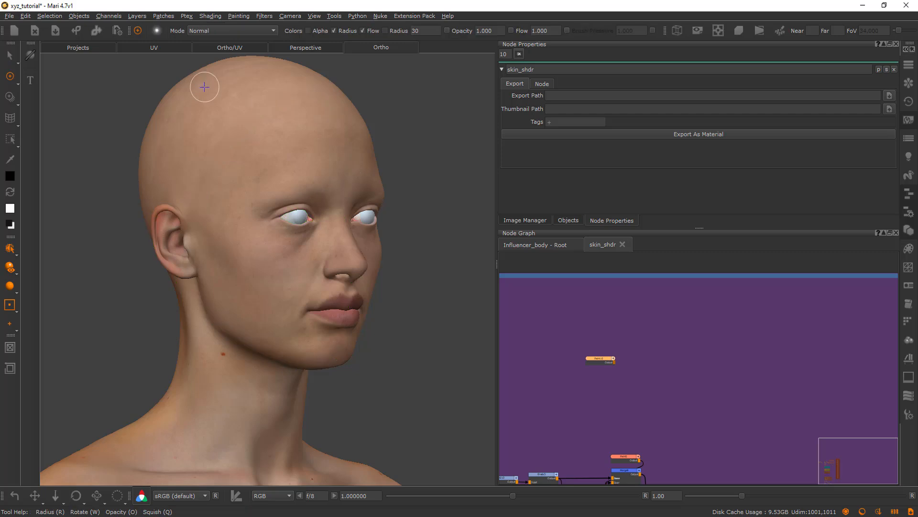
{"action": "key", "text": "s"}
{"action": "left_click", "coordinate": [216, 101], "text": "shift"}
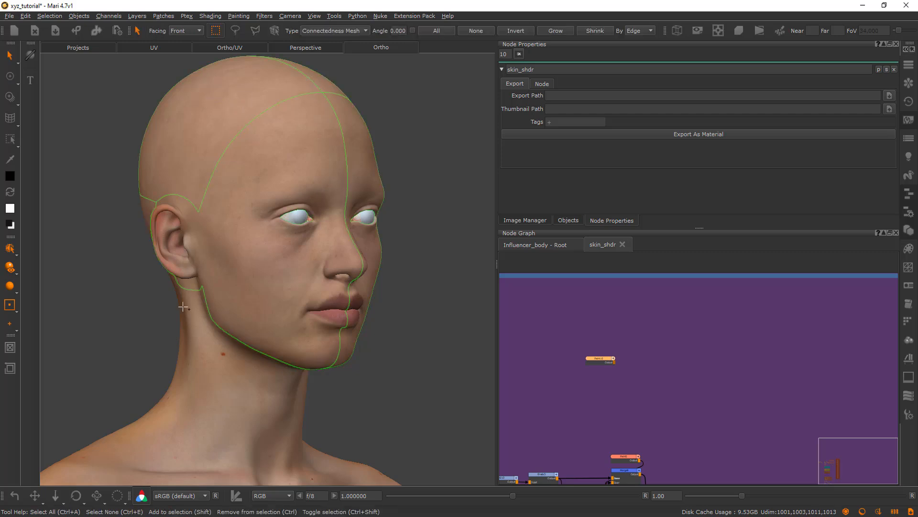
{"action": "left_click", "coordinate": [250, 403], "text": "shift"}
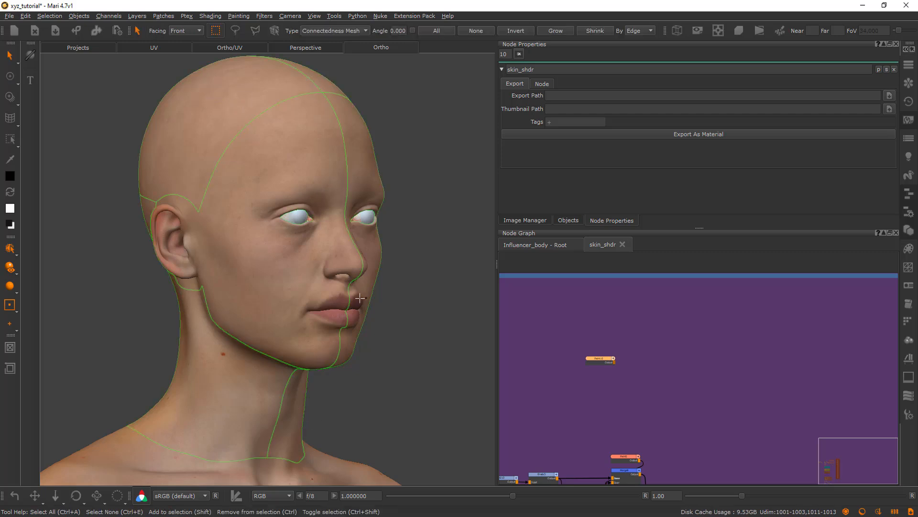
{"action": "key", "text": "p"}
Display the output of the new, unconnected paint node in the DIFFUSE backdrop on the head
{"action": "scroll", "coordinate": [680, 377], "scroll_direction": "up", "scroll_amount": 1}
{"action": "scroll", "coordinate": [607, 375], "scroll_direction": "up", "scroll_amount": 2}
{"action": "middle_click_drag", "start_coordinate": [613, 375], "coordinate": [654, 363]}
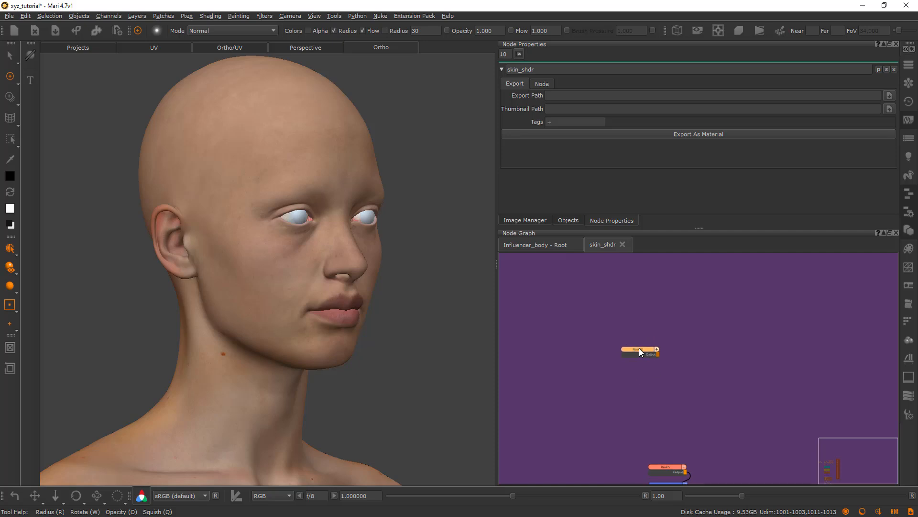
{"action": "right_click", "coordinate": [639, 348]}
{"action": "left_click", "coordinate": [632, 348]}
{"action": "key", "text": "1"}
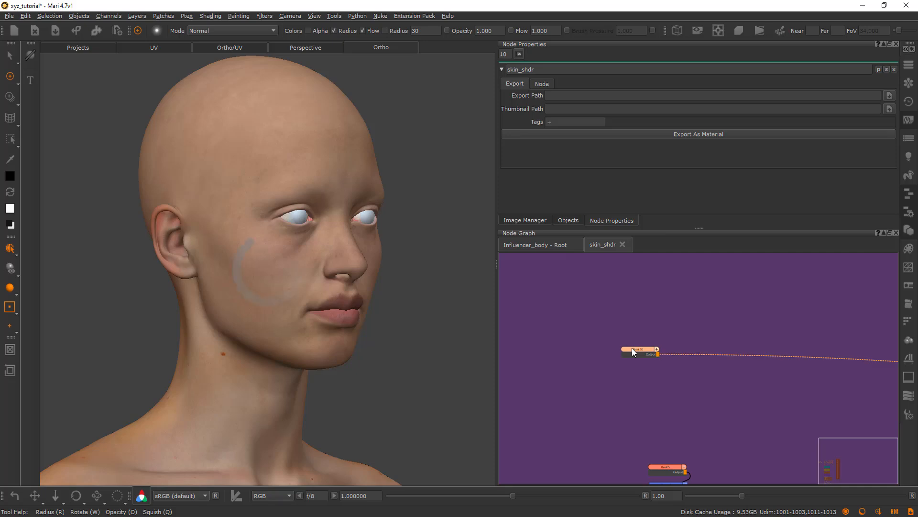
Replace the grey paint node with an 8192 x 8192, 8bit (Byte) one in a fully transparent color and name it Vface_paint
{"action": "right_click", "coordinate": [632, 348]}
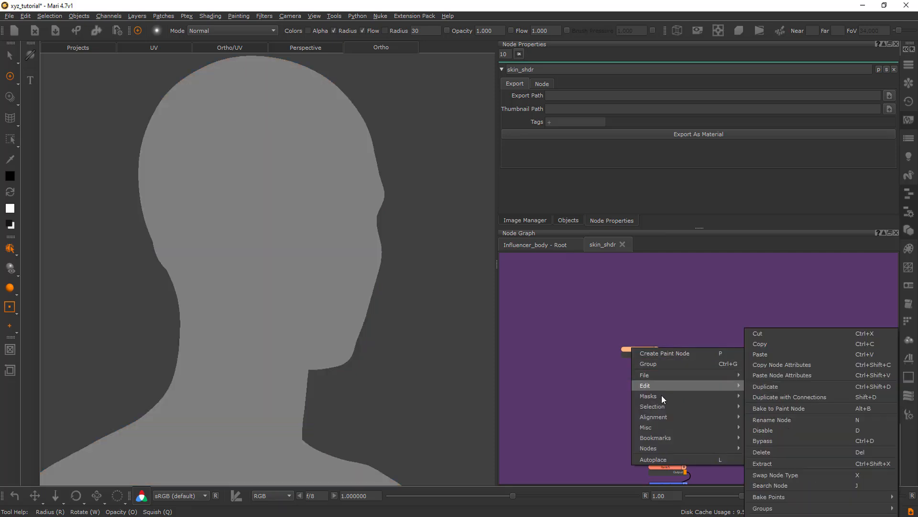
{"action": "left_click", "coordinate": [621, 360]}
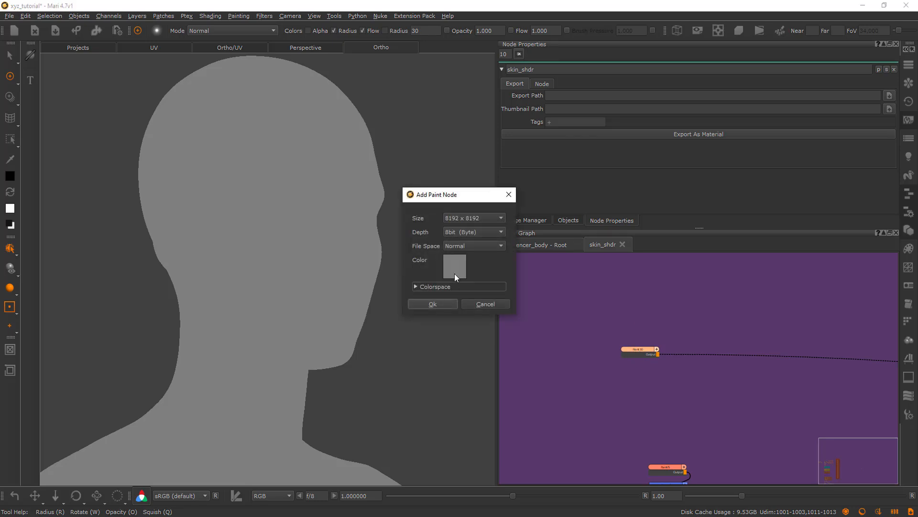
{"action": "left_click", "coordinate": [453, 274]}
{"action": "left_click_drag", "start_coordinate": [666, 292], "coordinate": [535, 290]}
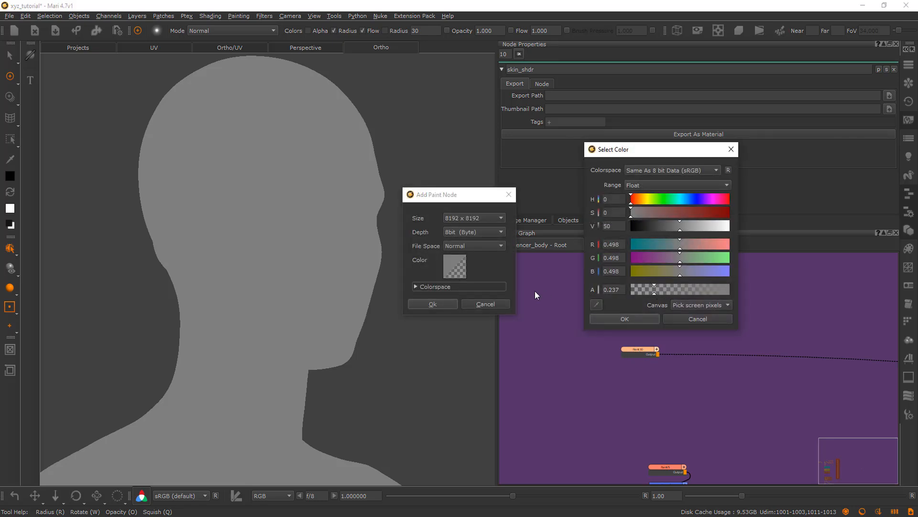
{"action": "left_click", "coordinate": [616, 319]}
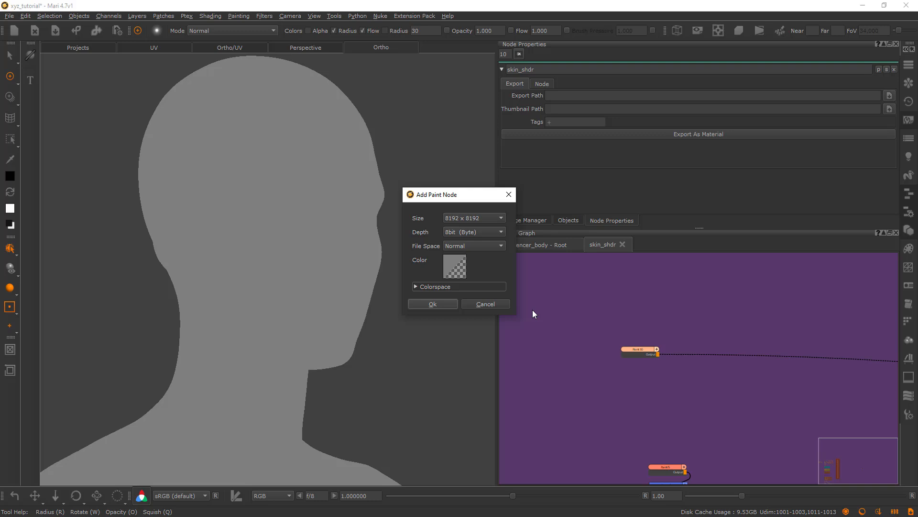
{"action": "left_click", "coordinate": [432, 304]}
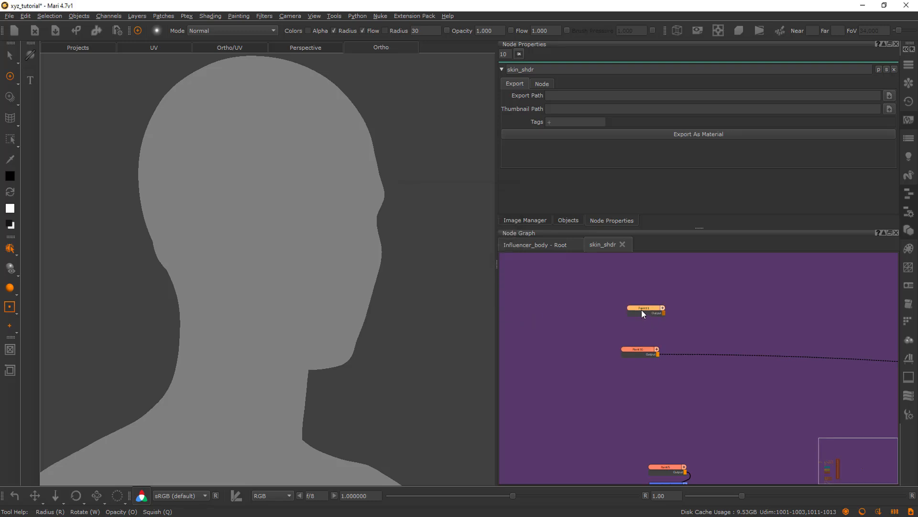
{"action": "mouse_move", "coordinate": [635, 349]}
{"action": "left_mouse_down"}
{"action": "mouse_move", "coordinate": [634, 328]}
{"action": "mouse_move", "coordinate": [656, 357]}
{"action": "left_mouse_up"}
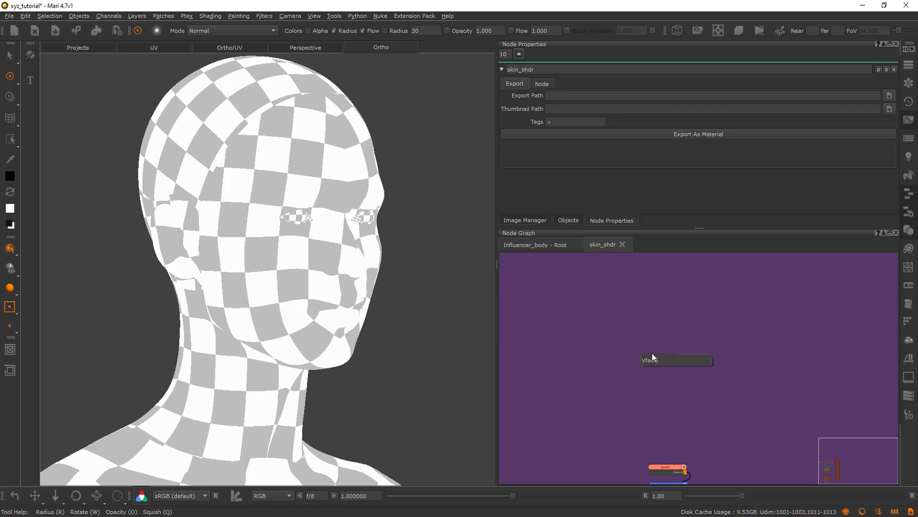
{"action": "key", "text": "Return"}
Import the COL.@.tif sequence from D:/MyFolder/Projects/2021/Influencer/txtr/XYZ into Vface_paint for the selected patches only
{"action": "right_click", "coordinate": [654, 354]}
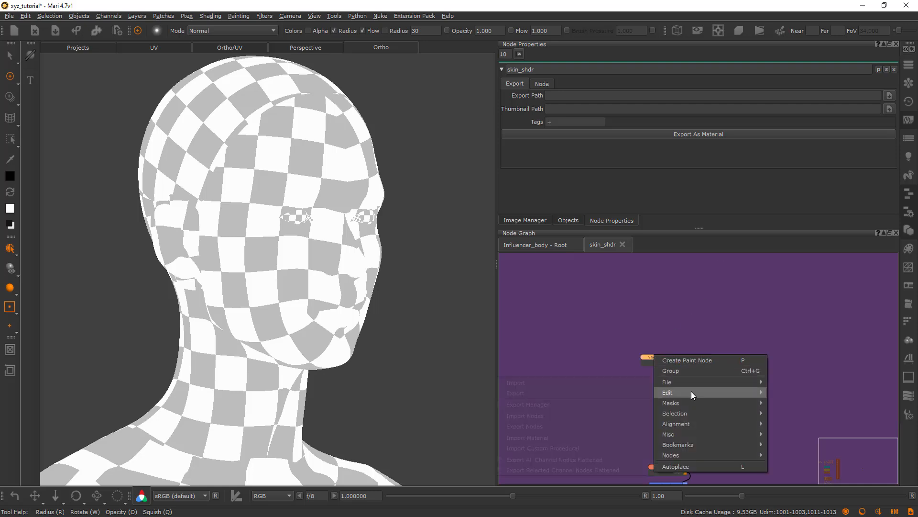
{"action": "mouse_move", "coordinate": [679, 381]}
{"action": "left_click", "coordinate": [535, 383]}
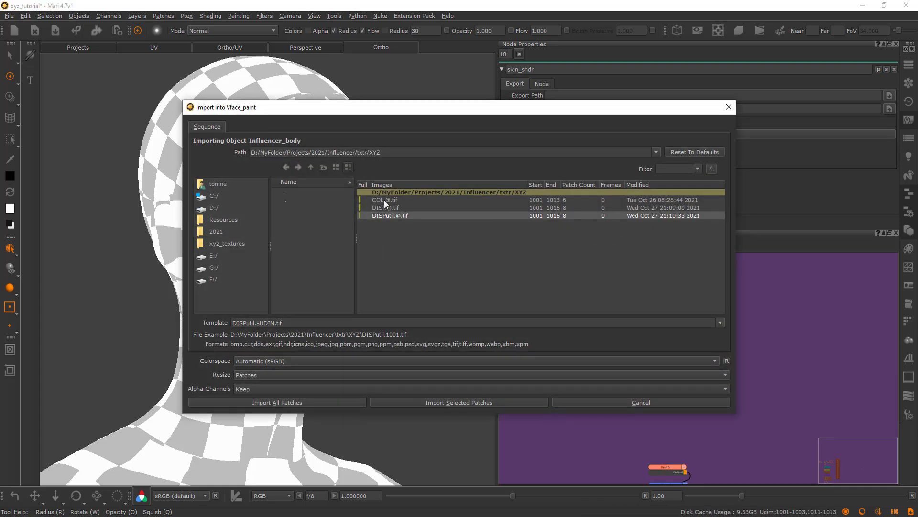
{"action": "left_click", "coordinate": [384, 200]}
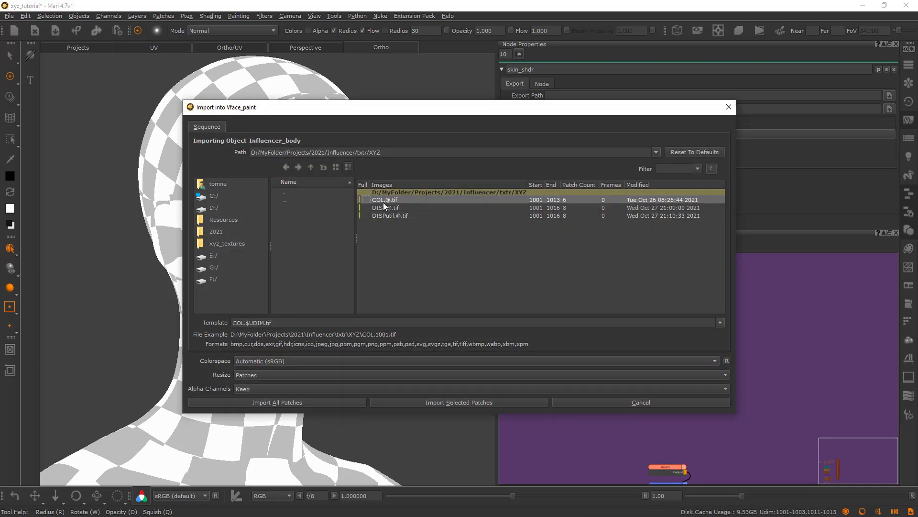
{"action": "left_click", "coordinate": [437, 403]}
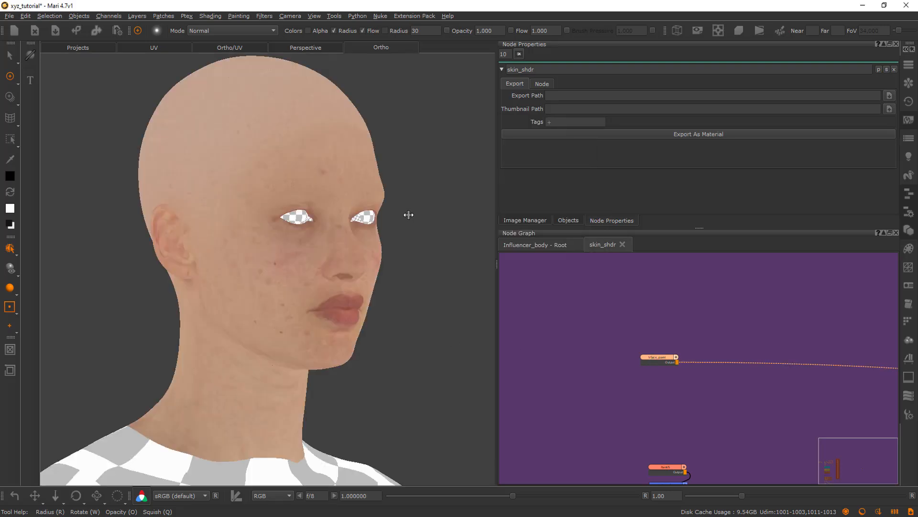
Examine the imported skin color on the face and ear up close from several angles
{"action": "left_click_drag", "start_coordinate": [409, 215], "coordinate": [307, 239], "text": "alt"}
{"action": "right_click_drag", "start_coordinate": [307, 239], "coordinate": [354, 219], "text": "alt"}
{"action": "left_click_drag", "start_coordinate": [355, 220], "coordinate": [250, 214], "text": "alt"}
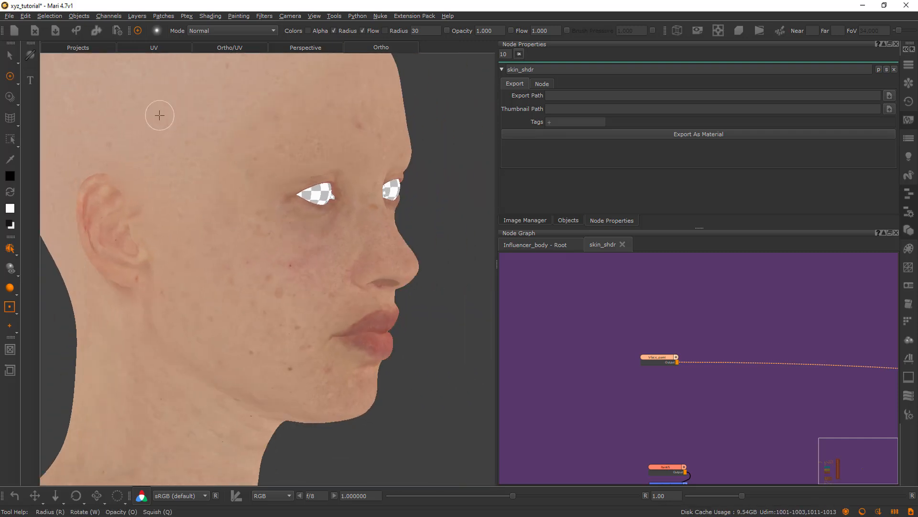
Examine the existing DIFFUSE network, from the Grey Constant, skin_proj and eyebrow_proj nodes down through the tiled nodes and their merges
{"action": "scroll", "coordinate": [660, 302], "scroll_direction": "down", "scroll_amount": 3}
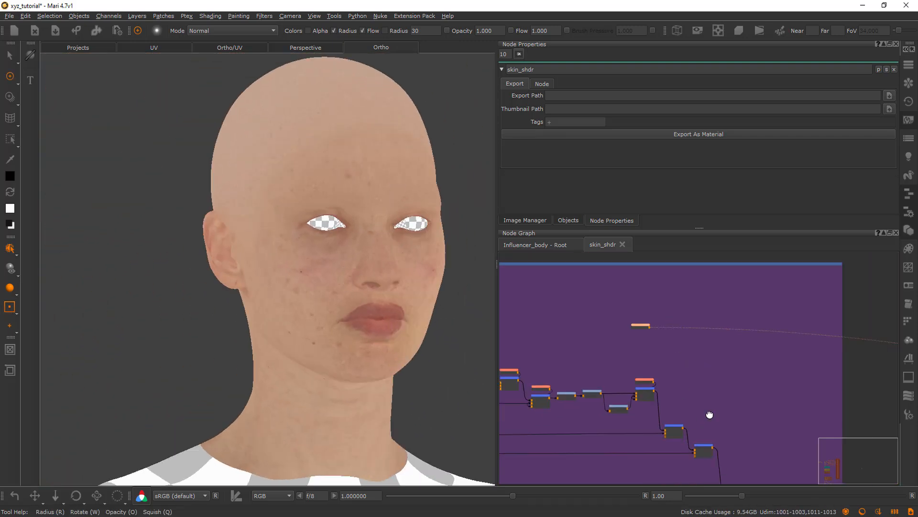
{"action": "scroll", "coordinate": [710, 414], "scroll_direction": "down", "scroll_amount": 4}
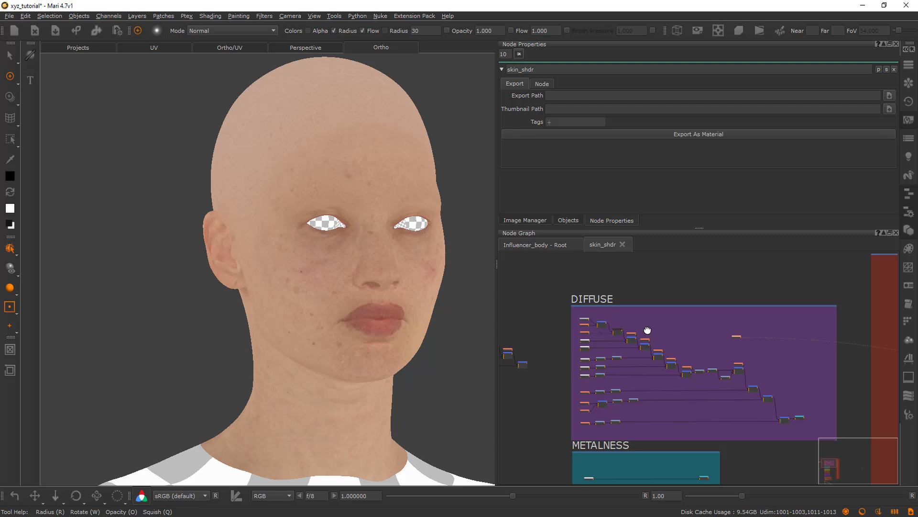
{"action": "scroll", "coordinate": [630, 335], "scroll_direction": "up", "scroll_amount": 10}
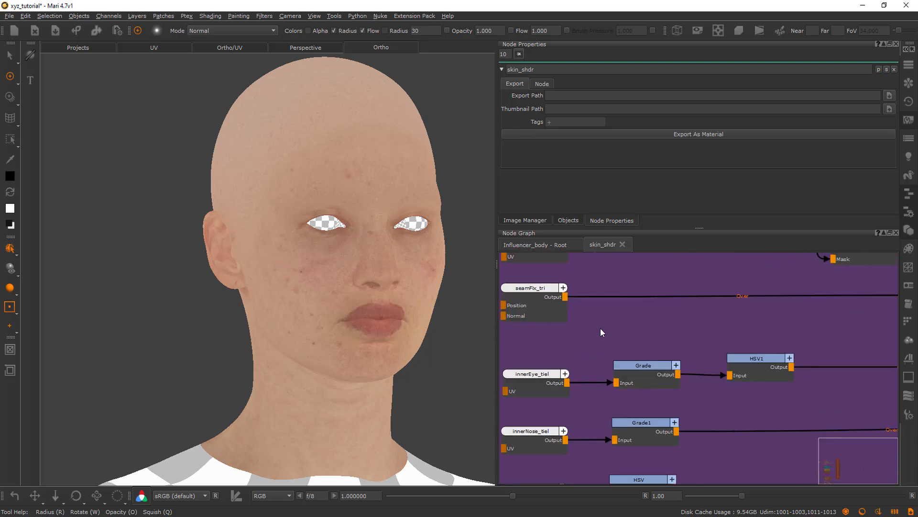
{"action": "middle_click_drag", "start_coordinate": [601, 328], "coordinate": [616, 457]}
{"action": "scroll", "coordinate": [603, 373], "scroll_direction": "down", "scroll_amount": 2}
{"action": "middle_click_drag", "start_coordinate": [605, 353], "coordinate": [608, 401]}
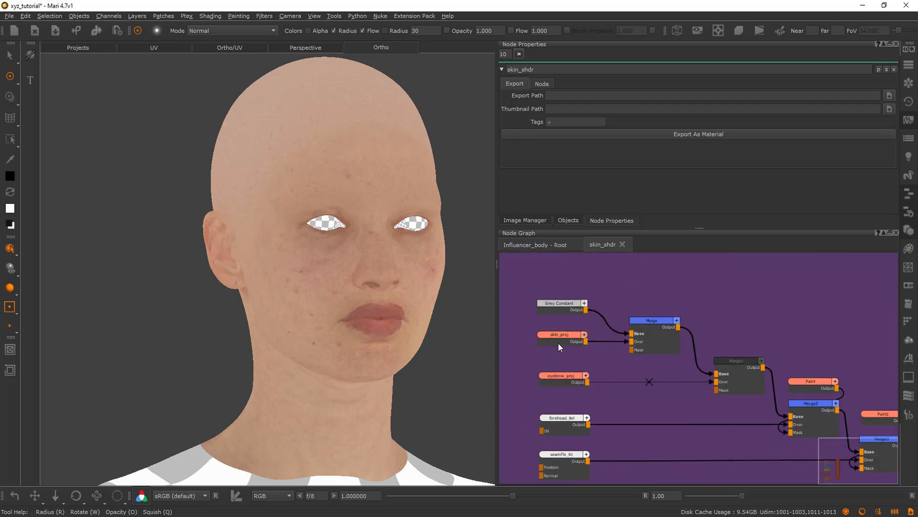
{"action": "scroll", "coordinate": [558, 342], "scroll_direction": "up", "scroll_amount": 1}
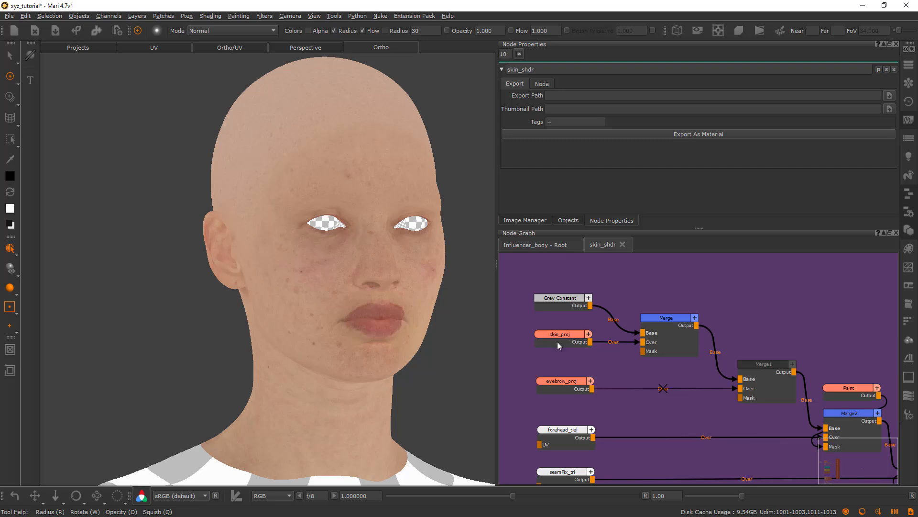
{"action": "middle_click_drag", "start_coordinate": [629, 368], "coordinate": [612, 346]}
{"action": "scroll", "coordinate": [609, 311], "scroll_direction": "down", "scroll_amount": 1}
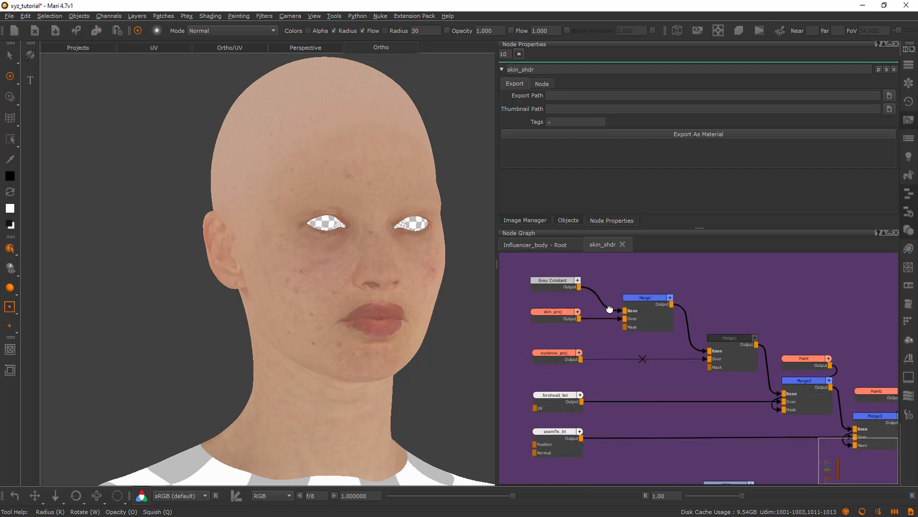
{"action": "middle_click_drag", "start_coordinate": [555, 408], "coordinate": [544, 331]}
{"action": "middle_click_drag", "start_coordinate": [547, 391], "coordinate": [565, 335]}
{"action": "middle_click_drag", "start_coordinate": [578, 377], "coordinate": [603, 315]}
{"action": "scroll", "coordinate": [604, 321], "scroll_direction": "down", "scroll_amount": 1}
{"action": "scroll", "coordinate": [693, 375], "scroll_direction": "down", "scroll_amount": 8}
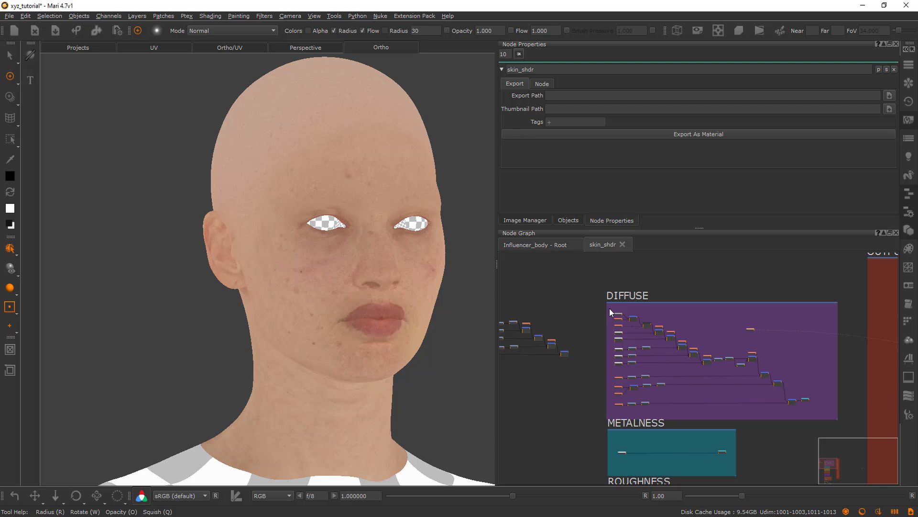
Move all nodes of the DIFFUSE backdrop out above it, and move the separate network beside the backdrop inside instead
{"action": "left_click_drag", "start_coordinate": [610, 308], "coordinate": [828, 412]}
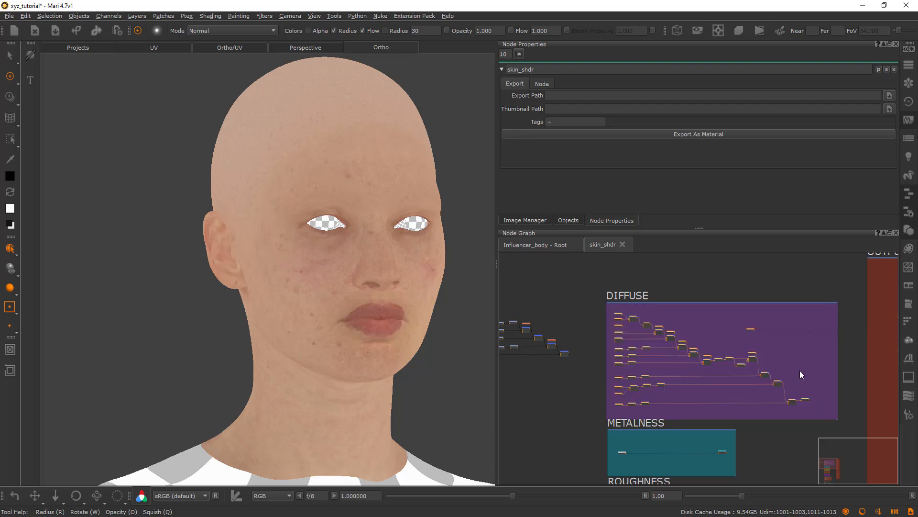
{"action": "middle_click_drag", "start_coordinate": [802, 374], "coordinate": [805, 424]}
{"action": "left_click_drag", "start_coordinate": [799, 425], "coordinate": [789, 290]}
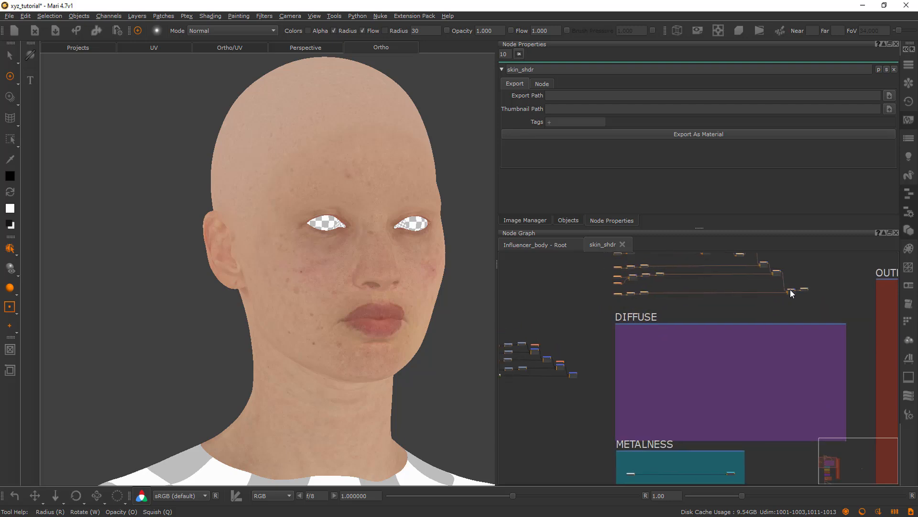
{"action": "middle_click_drag", "start_coordinate": [593, 326], "coordinate": [632, 308]}
{"action": "left_click_drag", "start_coordinate": [630, 299], "coordinate": [506, 394]}
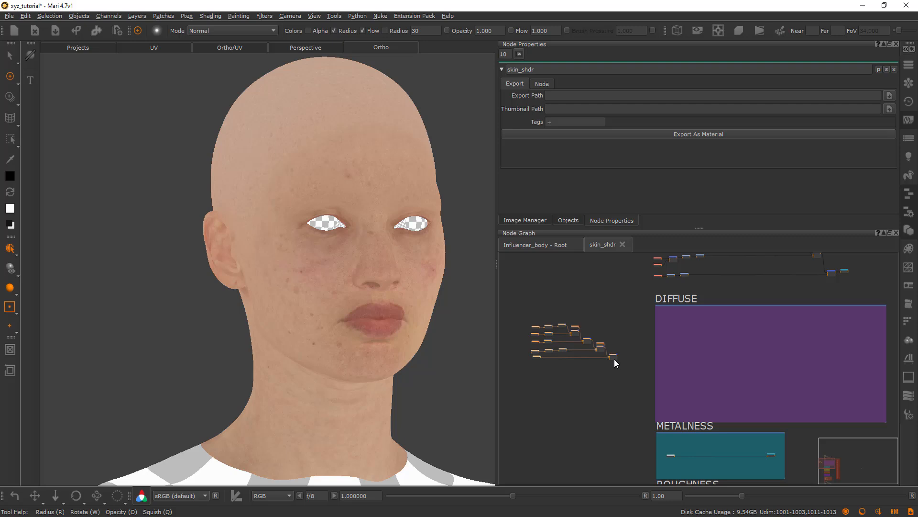
{"action": "left_click_drag", "start_coordinate": [614, 359], "coordinate": [759, 366]}
Examine the body_proj1, xyz_COL and touchups_paint branches and the merges that layer them in the DIFFUSE backdrop
{"action": "scroll", "coordinate": [723, 353], "scroll_direction": "up", "scroll_amount": 2}
{"action": "scroll", "coordinate": [616, 315], "scroll_direction": "up", "scroll_amount": 6}
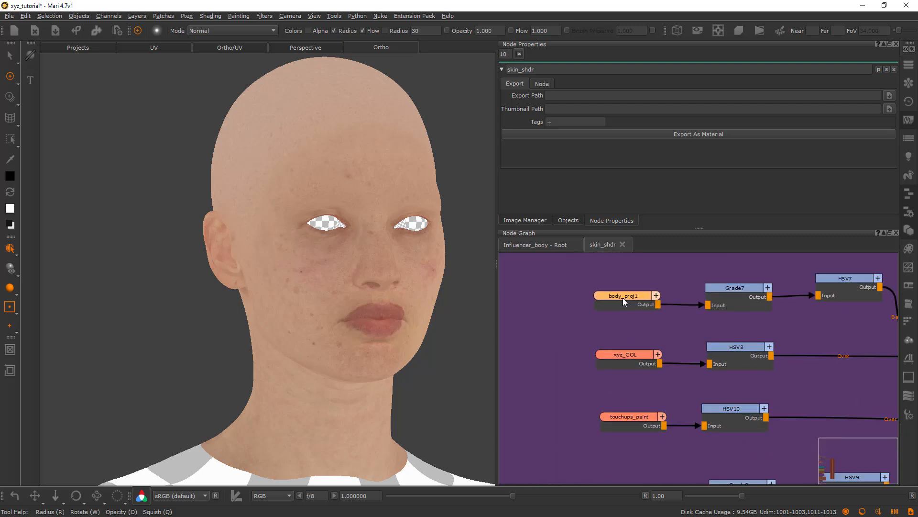
{"action": "middle_click_drag", "start_coordinate": [623, 342], "coordinate": [581, 344]}
{"action": "left_click", "coordinate": [573, 354]}
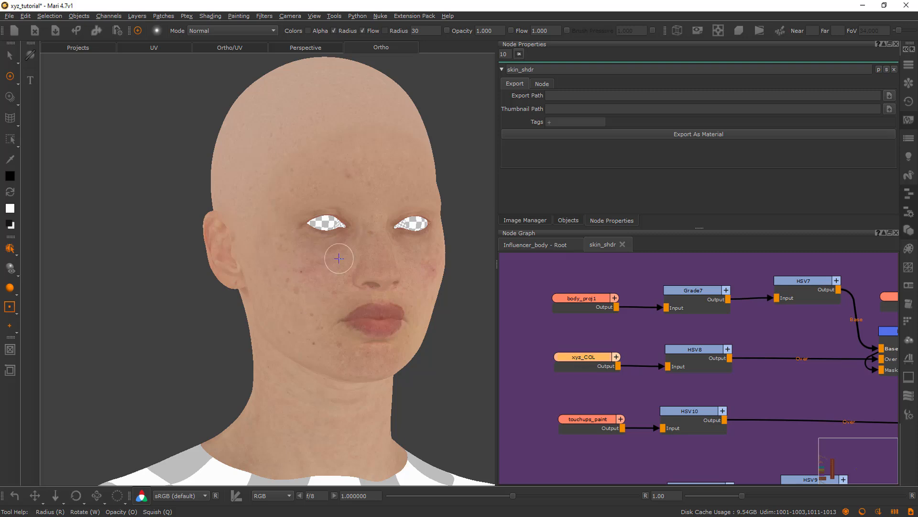
{"action": "middle_click_drag", "start_coordinate": [578, 389], "coordinate": [565, 356]}
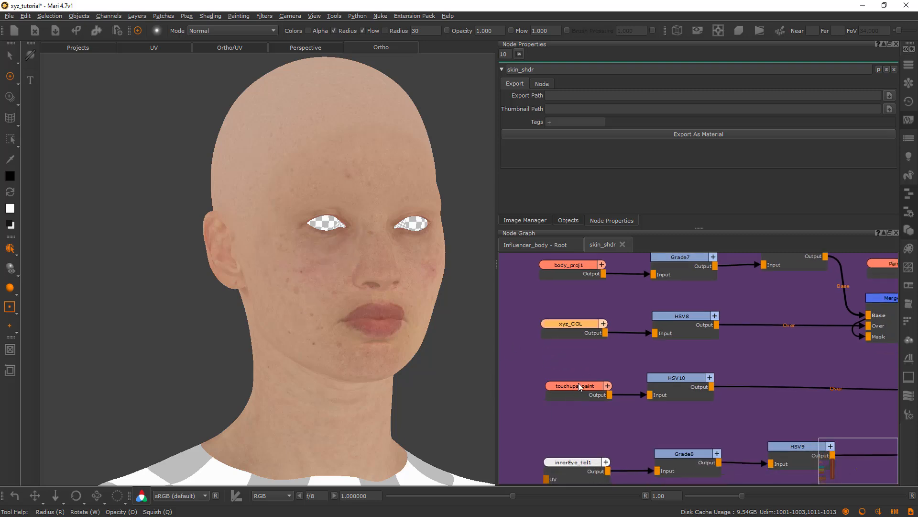
{"action": "middle_click_drag", "start_coordinate": [664, 349], "coordinate": [587, 361]}
{"action": "scroll", "coordinate": [586, 361], "scroll_direction": "down", "scroll_amount": 3}
{"action": "middle_click_drag", "start_coordinate": [803, 369], "coordinate": [702, 364]}
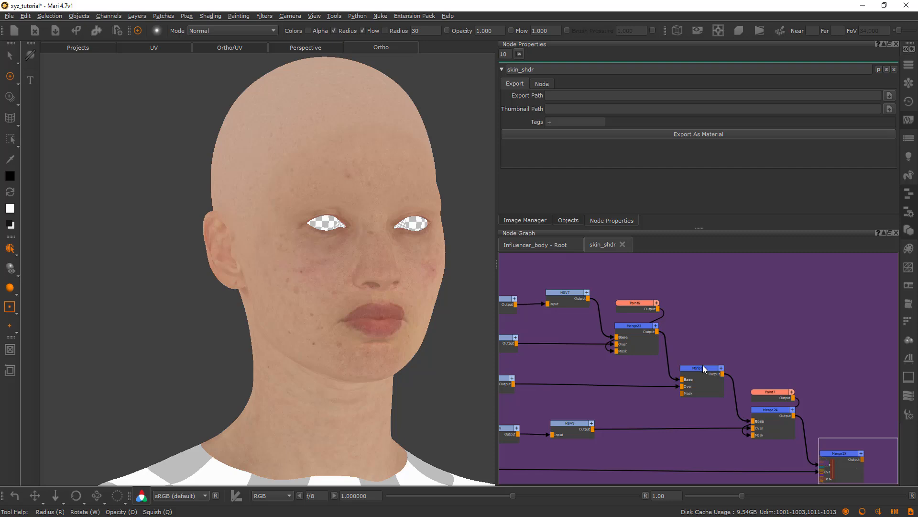
Disable the merge nodes that layer touchups_paint, innerEye_tiel1 and the lowest branch over the body and xyz_COL result
{"action": "left_click", "coordinate": [702, 367]}
{"action": "scroll", "coordinate": [765, 343], "scroll_direction": "down", "scroll_amount": 1}
{"action": "middle_click_drag", "start_coordinate": [765, 343], "coordinate": [840, 361]}
{"action": "left_click", "coordinate": [752, 355]}
{"action": "key", "text": "d"}
{"action": "left_click", "coordinate": [817, 392]}
{"action": "key", "text": "d"}
Bring diff_trans into the DIFFUSE backdrop, connect its input to the last merge's output and place it beside that merge
{"action": "scroll", "coordinate": [816, 328], "scroll_direction": "down", "scroll_amount": 5}
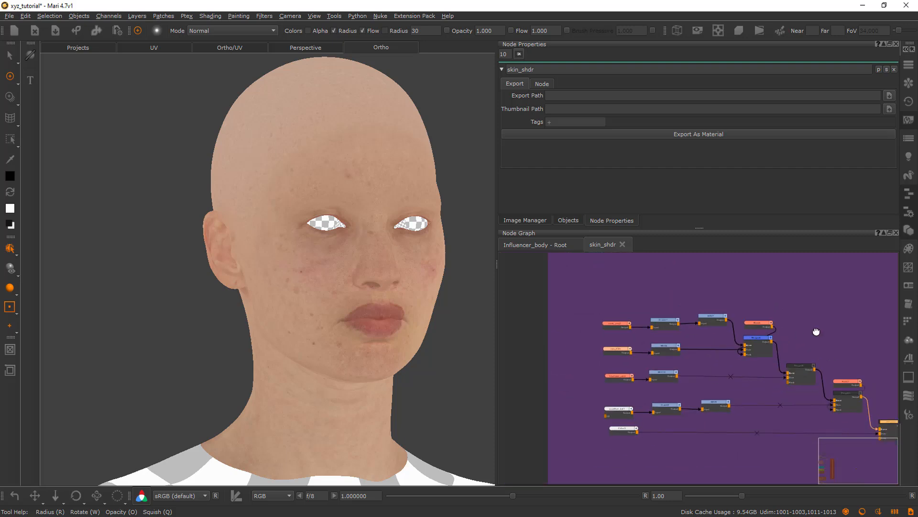
{"action": "scroll", "coordinate": [774, 301], "scroll_direction": "down", "scroll_amount": 2}
{"action": "middle_click_drag", "start_coordinate": [812, 283], "coordinate": [674, 398]}
{"action": "scroll", "coordinate": [741, 391], "scroll_direction": "down", "scroll_amount": 1}
{"action": "middle_click_drag", "start_coordinate": [763, 379], "coordinate": [761, 339]}
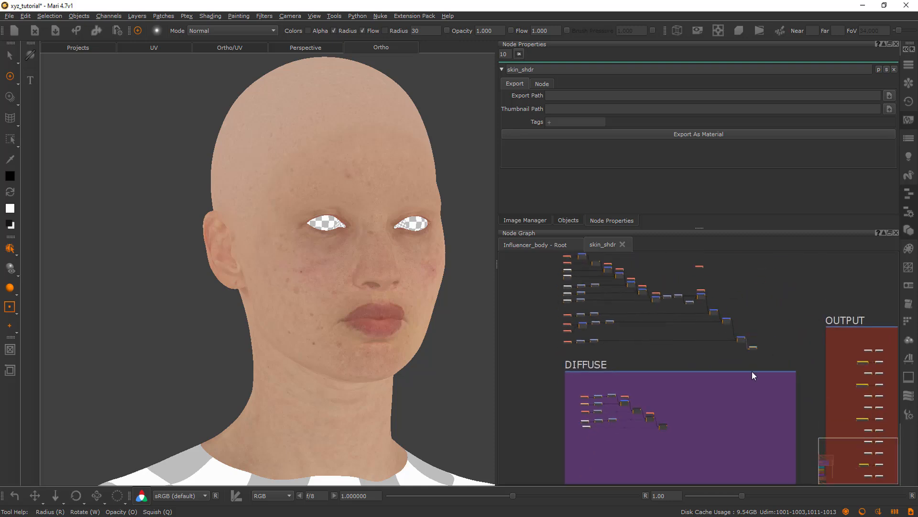
{"action": "scroll", "coordinate": [683, 426], "scroll_direction": "up", "scroll_amount": 6}
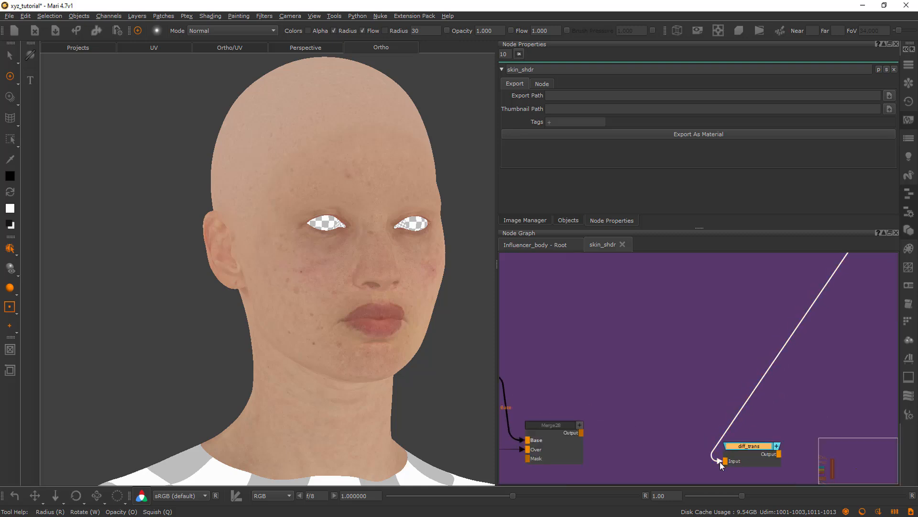
{"action": "left_click_drag", "start_coordinate": [719, 462], "coordinate": [696, 431]}
{"action": "left_click_drag", "start_coordinate": [718, 461], "coordinate": [582, 432]}
{"action": "left_click_drag", "start_coordinate": [732, 445], "coordinate": [637, 418]}
{"action": "scroll", "coordinate": [810, 325], "scroll_direction": "down", "scroll_amount": 4}
{"action": "mouse_move", "coordinate": [580, 365]}
{"action": "middle_mouse_down"}
{"action": "mouse_move", "coordinate": [809, 326]}
{"action": "mouse_move", "coordinate": [730, 337]}
{"action": "middle_mouse_up"}
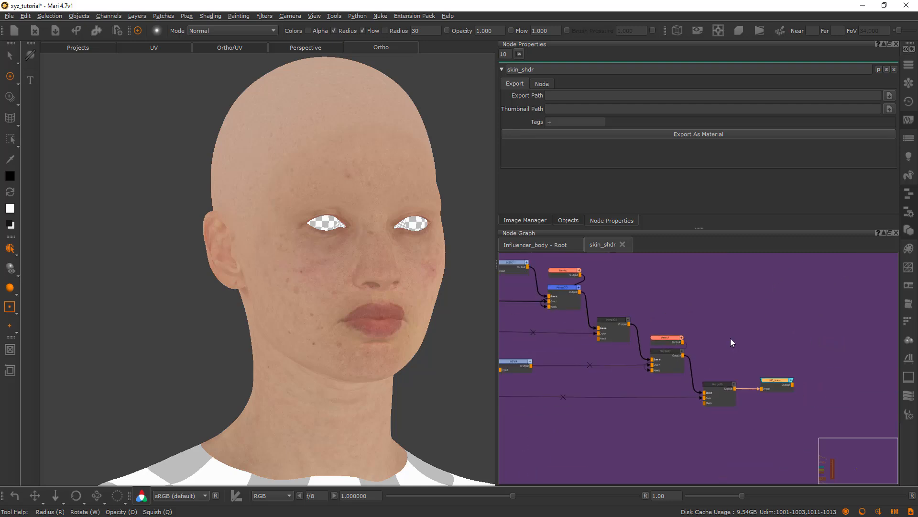
Display the Arnold Standard Surface from the root graph's SHADER backdrop on the head and return to the skin_shdr network
{"action": "middle_click_drag", "start_coordinate": [571, 272], "coordinate": [579, 280]}
{"action": "left_click", "coordinate": [531, 245]}
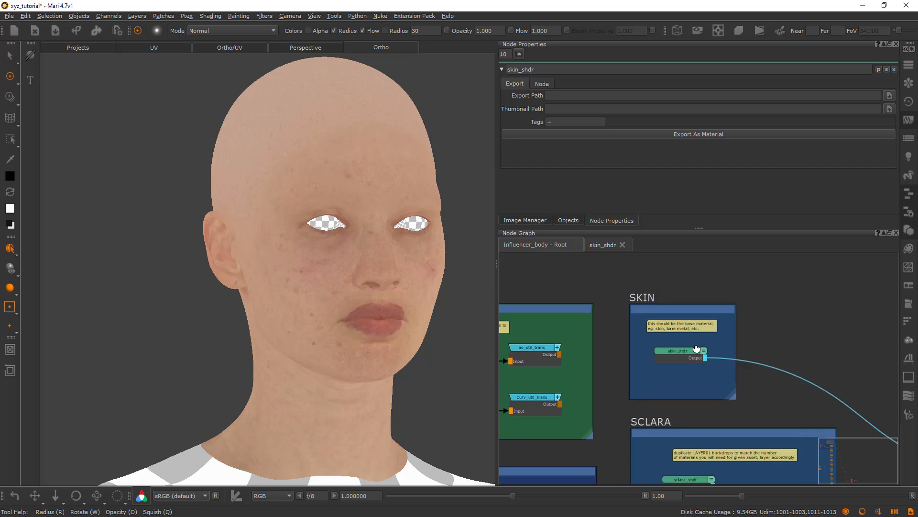
{"action": "scroll", "coordinate": [740, 324], "scroll_direction": "down", "scroll_amount": 4}
{"action": "scroll", "coordinate": [806, 326], "scroll_direction": "down", "scroll_amount": 4}
{"action": "scroll", "coordinate": [693, 347], "scroll_direction": "down", "scroll_amount": 3}
{"action": "middle_click_drag", "start_coordinate": [845, 350], "coordinate": [615, 277]}
{"action": "scroll", "coordinate": [690, 444], "scroll_direction": "up", "scroll_amount": 2}
{"action": "scroll", "coordinate": [690, 443], "scroll_direction": "up", "scroll_amount": 3}
{"action": "middle_click_drag", "start_coordinate": [690, 443], "coordinate": [658, 273]}
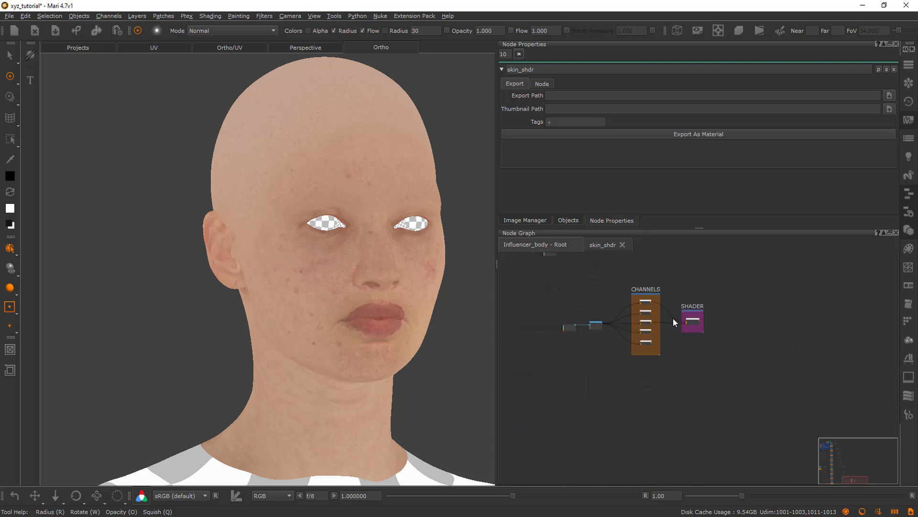
{"action": "scroll", "coordinate": [663, 307], "scroll_direction": "up", "scroll_amount": 5}
{"action": "middle_click_drag", "start_coordinate": [746, 355], "coordinate": [651, 371]}
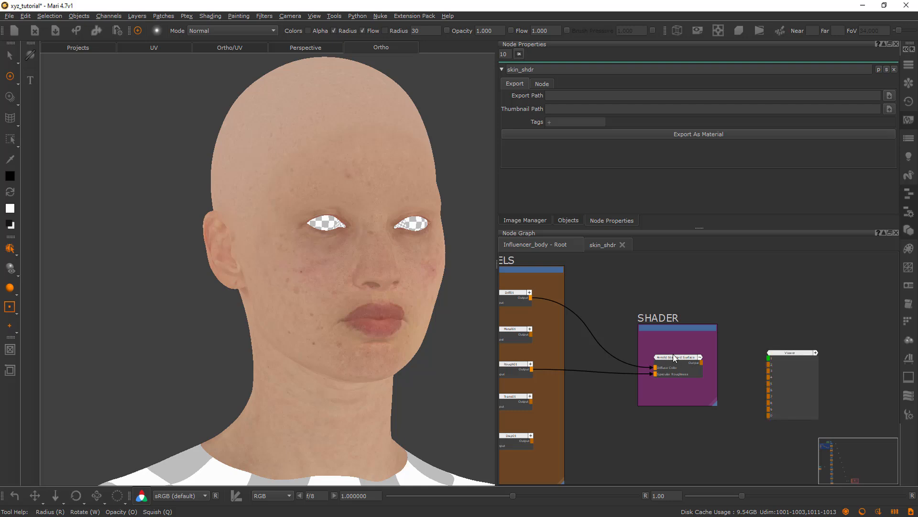
{"action": "left_click", "coordinate": [676, 357]}
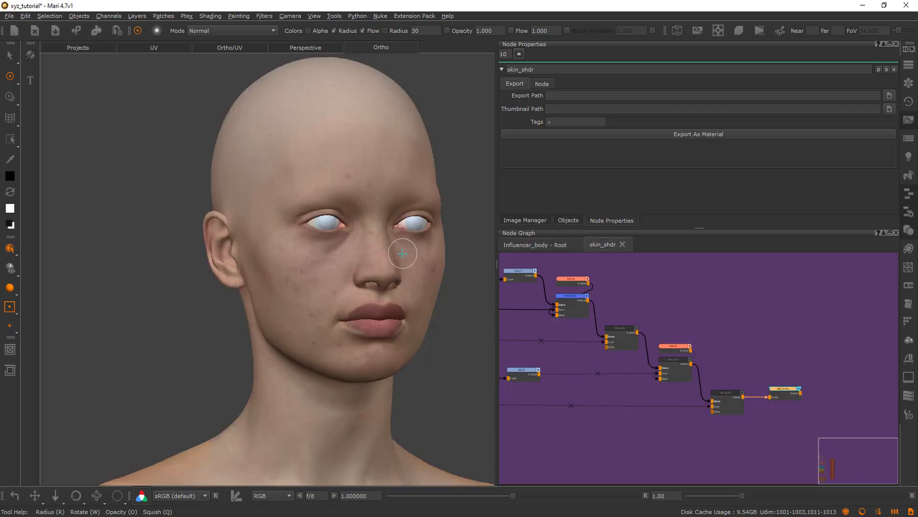
Examine the lit skin color on the face from several angles, with close views of the eyes, nose, cheeks and lips
{"action": "middle_click_drag", "start_coordinate": [399, 248], "coordinate": [378, 250], "text": "alt"}
{"action": "mouse_move", "coordinate": [378, 250]}
{"action": "right_mouse_down", "text": "alt"}
{"action": "mouse_move", "coordinate": [447, 256]}
{"action": "mouse_move", "coordinate": [396, 257]}
{"action": "right_mouse_up", "text": "alt"}
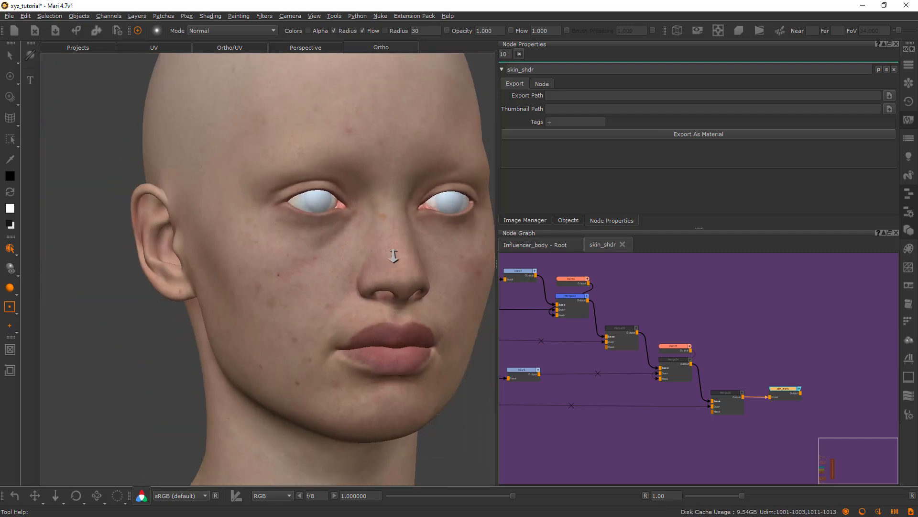
{"action": "mouse_move", "coordinate": [396, 257]}
{"action": "left_mouse_down", "text": "alt"}
{"action": "mouse_move", "coordinate": [368, 287]}
{"action": "mouse_move", "coordinate": [346, 246]}
{"action": "left_mouse_up", "text": "alt"}
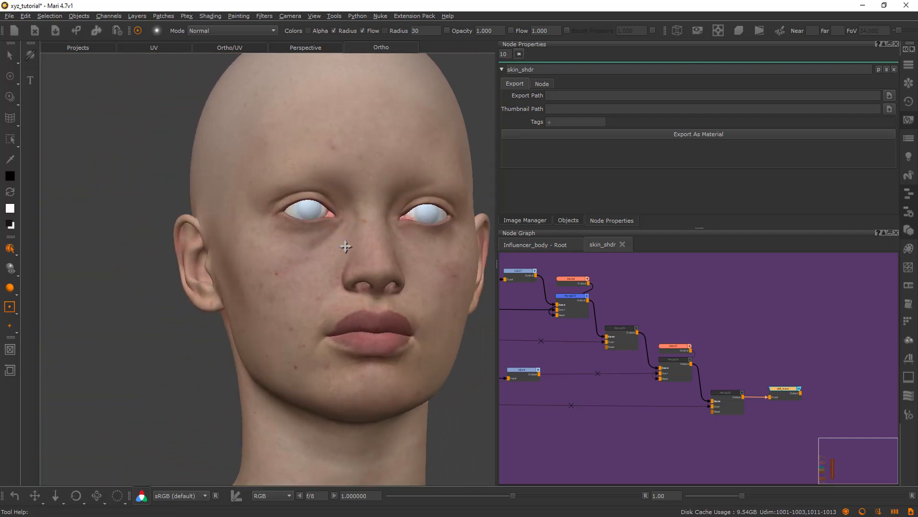
{"action": "middle_click_drag", "start_coordinate": [346, 246], "coordinate": [311, 244], "text": "alt"}
{"action": "right_click_drag", "start_coordinate": [311, 245], "coordinate": [349, 250], "text": "alt"}
{"action": "left_click_drag", "start_coordinate": [389, 218], "coordinate": [298, 223], "text": "alt"}
{"action": "middle_click_drag", "start_coordinate": [368, 220], "coordinate": [288, 226], "text": "alt"}
{"action": "right_click_drag", "start_coordinate": [288, 226], "coordinate": [331, 230], "text": "alt"}
{"action": "left_click_drag", "start_coordinate": [191, 245], "coordinate": [283, 244], "text": "alt"}
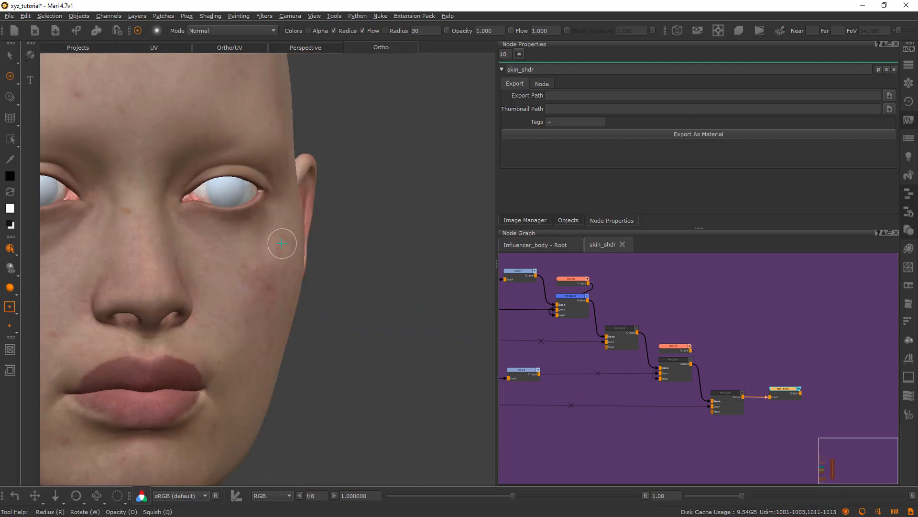
{"action": "middle_click_drag", "start_coordinate": [205, 238], "coordinate": [302, 243], "text": "alt"}
{"action": "right_click_drag", "start_coordinate": [301, 243], "coordinate": [340, 244], "text": "alt"}
{"action": "left_click_drag", "start_coordinate": [206, 291], "coordinate": [232, 281], "text": "alt"}
{"action": "middle_click_drag", "start_coordinate": [231, 281], "coordinate": [330, 186], "text": "alt"}
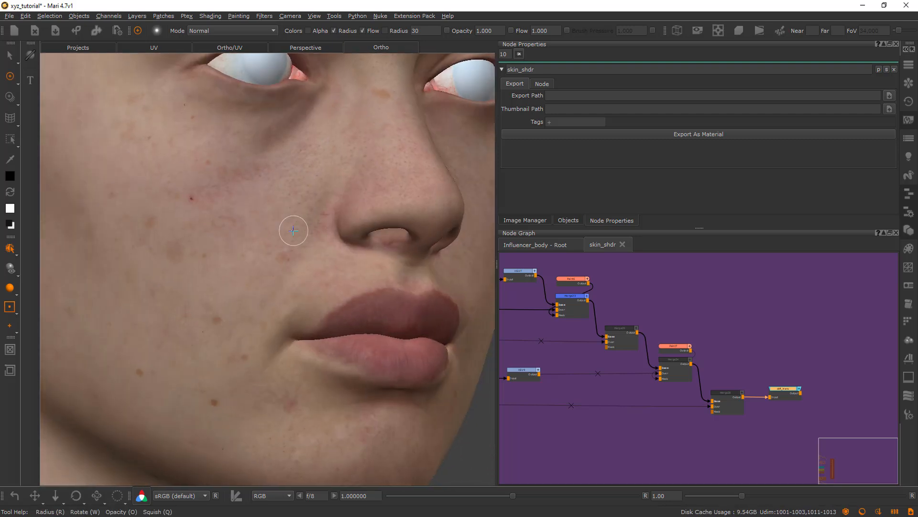
{"action": "middle_click_drag", "start_coordinate": [294, 230], "coordinate": [268, 204], "text": "alt"}
{"action": "right_click_drag", "start_coordinate": [268, 204], "coordinate": [225, 221], "text": "alt"}
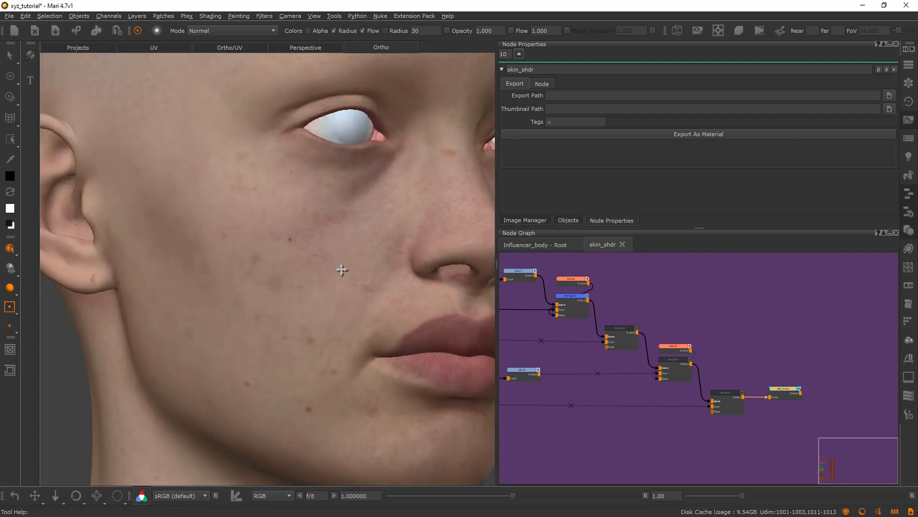
{"action": "left_click_drag", "start_coordinate": [340, 268], "coordinate": [277, 266], "text": "alt"}
{"action": "middle_click_drag", "start_coordinate": [333, 261], "coordinate": [242, 307], "text": "alt"}
{"action": "right_click_drag", "start_coordinate": [316, 287], "coordinate": [193, 276], "text": "alt"}
{"action": "middle_click_drag", "start_coordinate": [266, 276], "coordinate": [254, 247], "text": "alt"}
{"action": "right_click_drag", "start_coordinate": [254, 247], "coordinate": [340, 242], "text": "alt"}
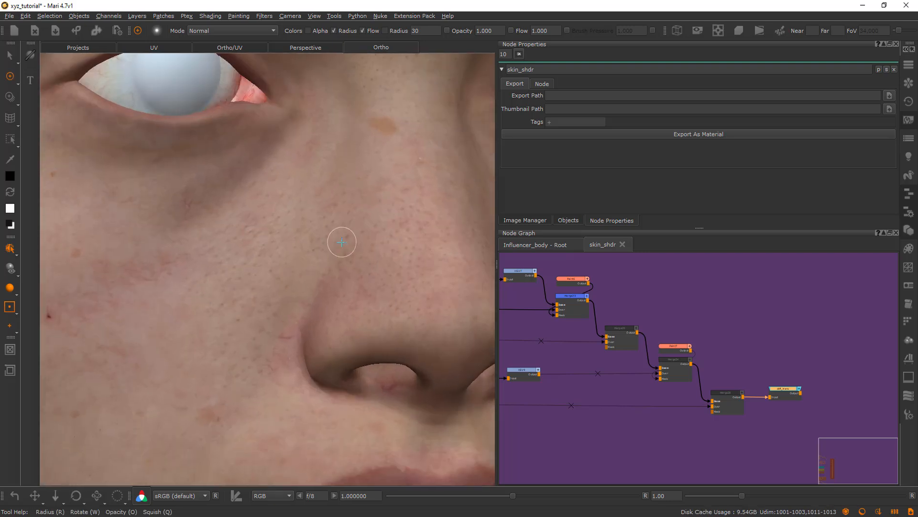
{"action": "middle_click_drag", "start_coordinate": [318, 222], "coordinate": [299, 281], "text": "alt"}
{"action": "mouse_move", "coordinate": [300, 281]}
{"action": "right_mouse_down", "text": "alt"}
{"action": "mouse_move", "coordinate": [270, 287]}
{"action": "mouse_move", "coordinate": [287, 252]}
{"action": "mouse_move", "coordinate": [317, 257]}
{"action": "mouse_move", "coordinate": [231, 257]}
{"action": "mouse_move", "coordinate": [203, 229]}
{"action": "right_mouse_up", "text": "alt"}
{"action": "left_click_drag", "start_coordinate": [202, 230], "coordinate": [182, 230], "text": "alt"}
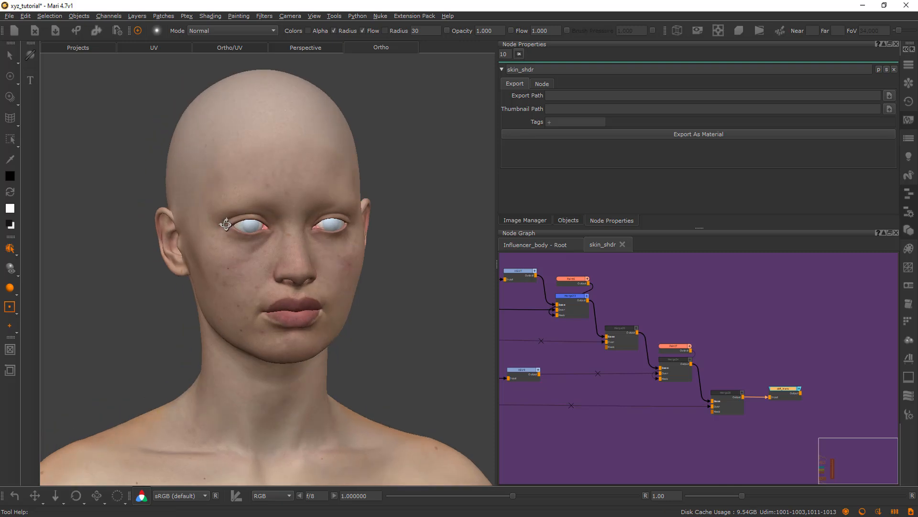
Re-enable the Merge25 node that layers the touchups_paint branch over the body and xyz_COL result
{"action": "middle_click_drag", "start_coordinate": [517, 344], "coordinate": [708, 365]}
{"action": "scroll", "coordinate": [682, 366], "scroll_direction": "up", "scroll_amount": 4}
{"action": "middle_click_drag", "start_coordinate": [608, 314], "coordinate": [591, 327]}
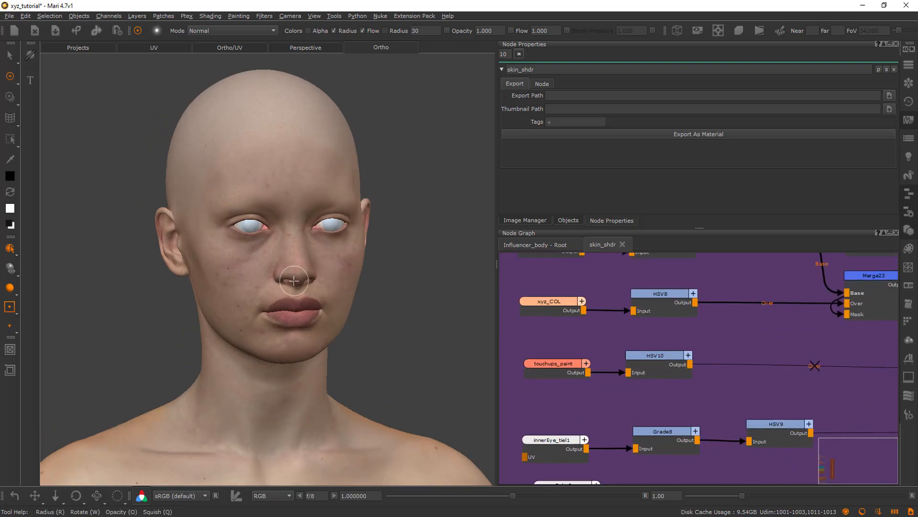
{"action": "left_click_drag", "start_coordinate": [233, 287], "coordinate": [250, 275], "text": "alt"}
{"action": "right_click_drag", "start_coordinate": [250, 275], "coordinate": [307, 293], "text": "alt"}
{"action": "left_click_drag", "start_coordinate": [308, 293], "coordinate": [268, 299], "text": "alt"}
{"action": "middle_click_drag", "start_coordinate": [270, 287], "coordinate": [273, 305], "text": "alt"}
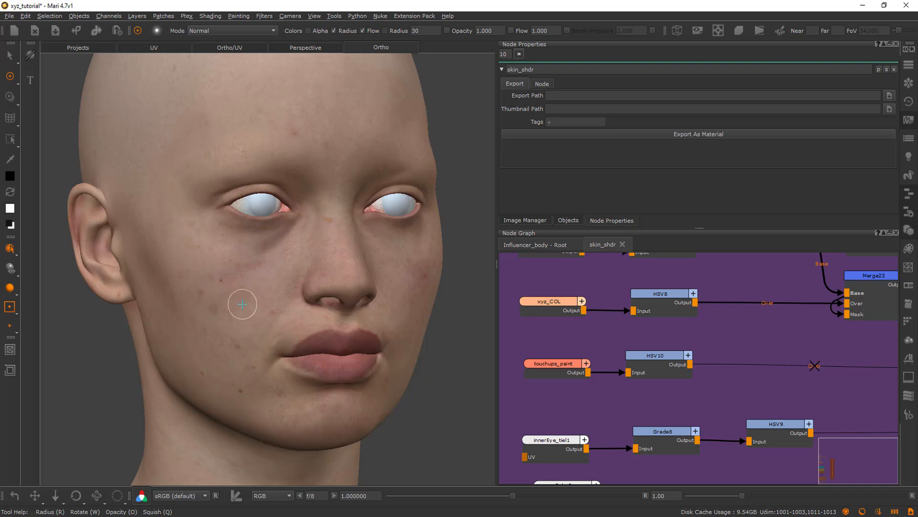
{"action": "scroll", "coordinate": [712, 337], "scroll_direction": "down", "scroll_amount": 3}
{"action": "middle_click_drag", "start_coordinate": [864, 334], "coordinate": [824, 338]}
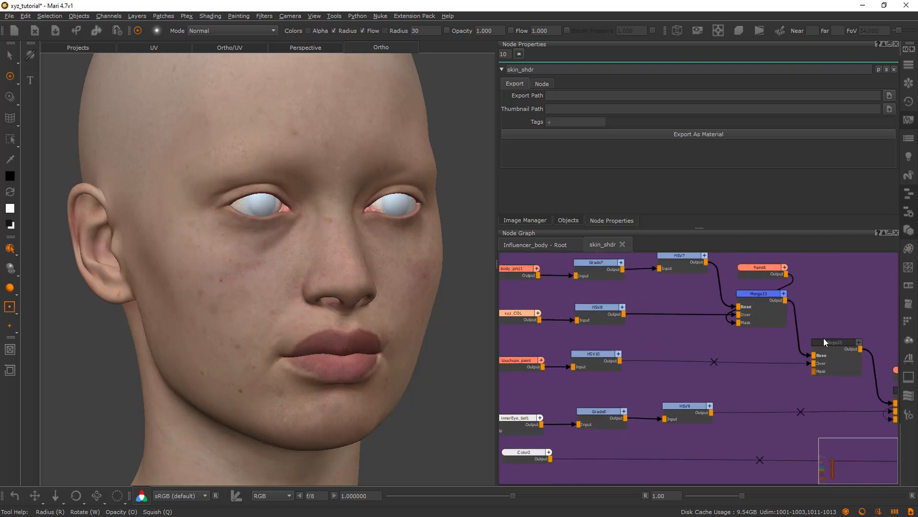
{"action": "left_click", "coordinate": [837, 342]}
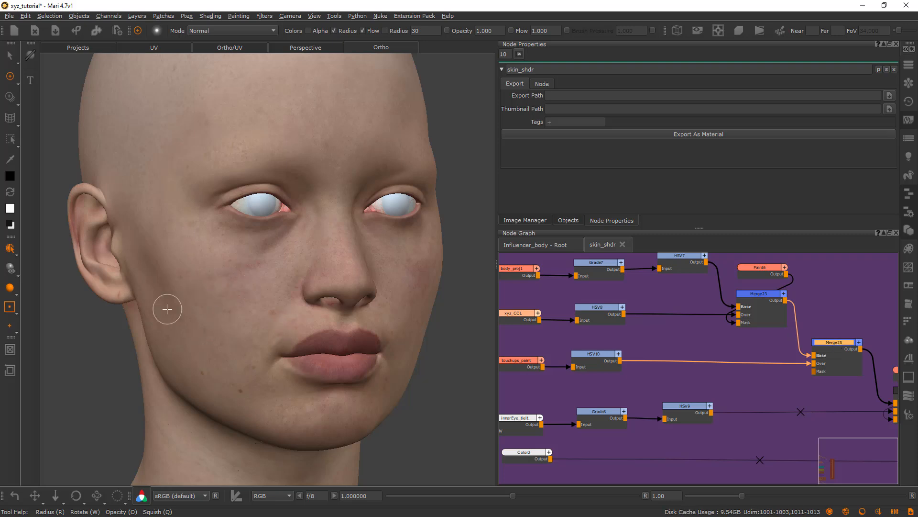
Lower the Amount of Merge25 to compare the face with and without the touch-ups, and restore it to 1.000
{"action": "double_click", "coordinate": [833, 342]}
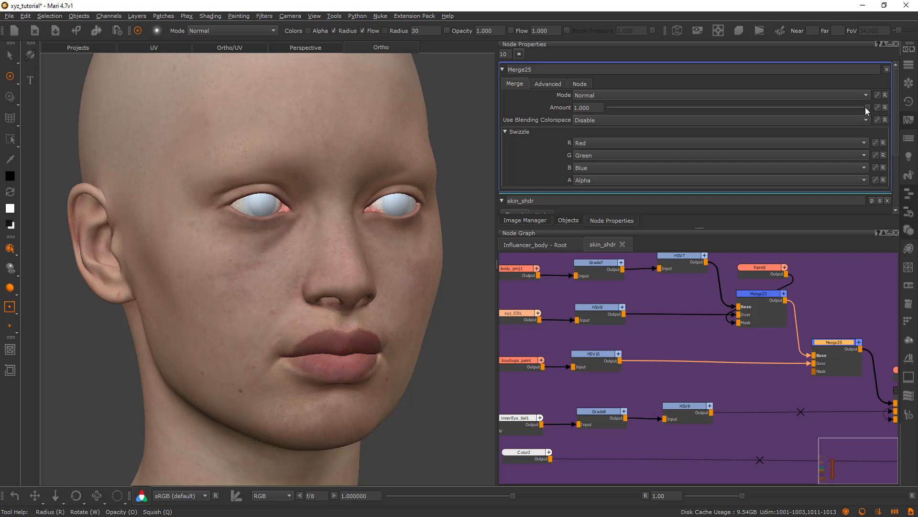
{"action": "left_click_drag", "start_coordinate": [802, 106], "coordinate": [753, 94]}
{"action": "left_click_drag", "start_coordinate": [686, 108], "coordinate": [916, 98]}
Re-enable the Merge24 node that layers the innerEye_tiel1 branch and check the result around the eye
{"action": "middle_click_drag", "start_coordinate": [658, 348], "coordinate": [582, 318]}
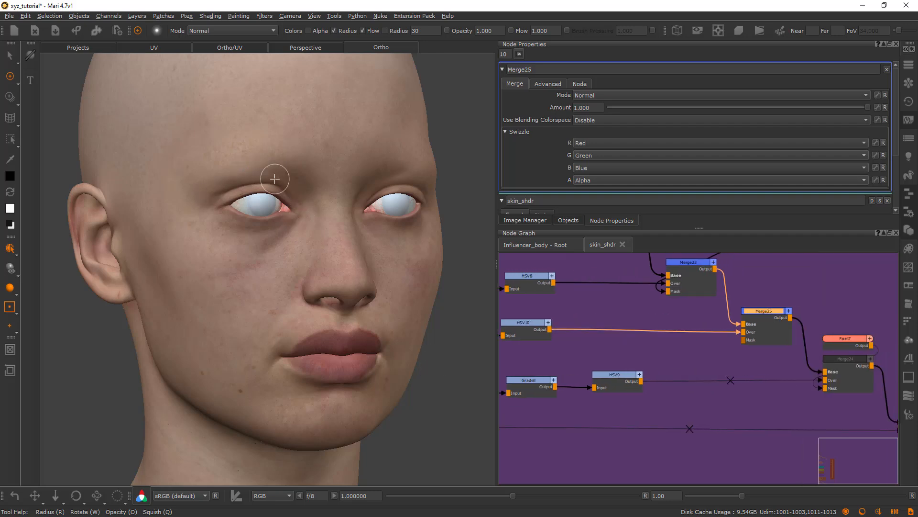
{"action": "right_click_drag", "start_coordinate": [279, 204], "coordinate": [346, 201], "text": "alt"}
{"action": "left_click_drag", "start_coordinate": [347, 201], "coordinate": [249, 217], "text": "alt"}
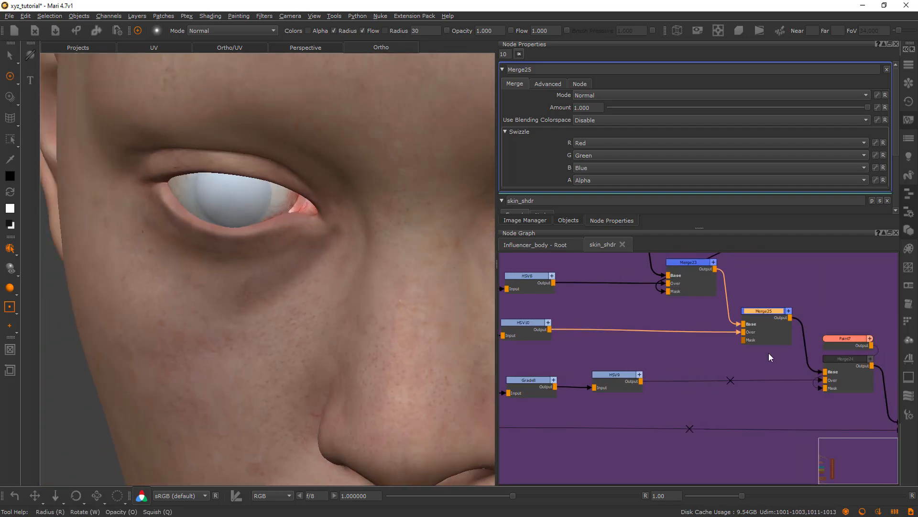
{"action": "left_click", "coordinate": [840, 359]}
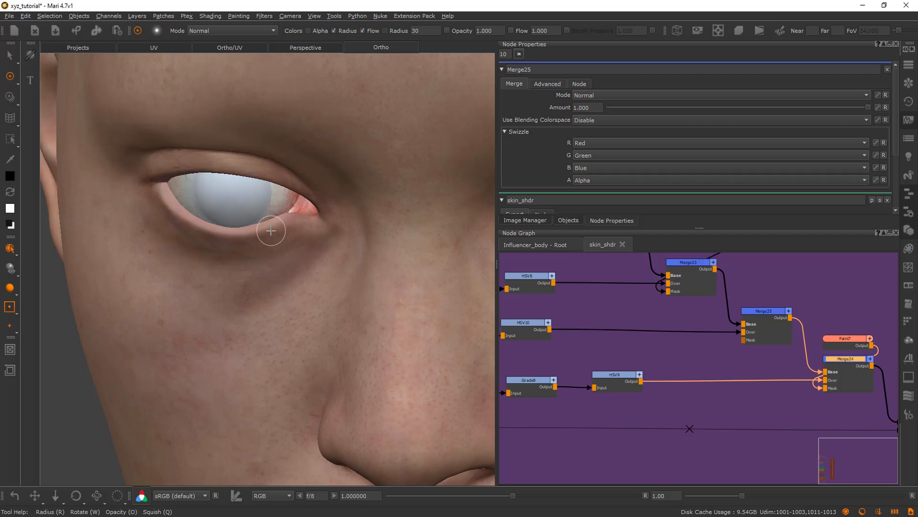
{"action": "right_click_drag", "start_coordinate": [271, 220], "coordinate": [280, 211], "text": "alt"}
{"action": "mouse_move", "coordinate": [280, 211]}
{"action": "left_mouse_down", "text": "alt"}
{"action": "mouse_move", "coordinate": [294, 207]}
{"action": "mouse_move", "coordinate": [287, 209]}
{"action": "mouse_move", "coordinate": [332, 254]}
{"action": "mouse_move", "coordinate": [244, 254]}
{"action": "mouse_move", "coordinate": [288, 253]}
{"action": "left_mouse_up", "text": "alt"}
{"action": "right_click_drag", "start_coordinate": [288, 253], "coordinate": [227, 247], "text": "alt"}
{"action": "left_click_drag", "start_coordinate": [226, 247], "coordinate": [289, 259], "text": "alt"}
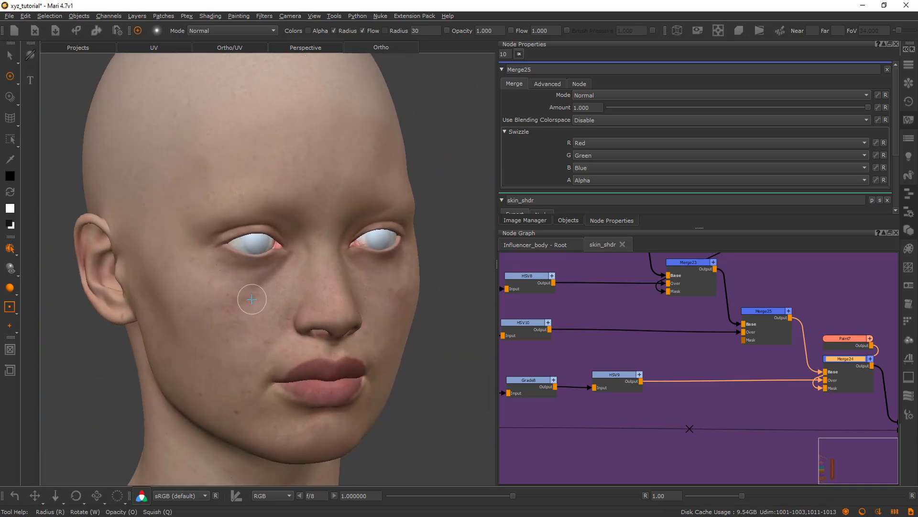
{"action": "middle_click_drag", "start_coordinate": [252, 299], "coordinate": [249, 294], "text": "alt"}
Re-enable the last merge before diff_trans, which layers the Color2 node over the skin color
{"action": "middle_click_drag", "start_coordinate": [700, 364], "coordinate": [670, 362]}
{"action": "scroll", "coordinate": [684, 366], "scroll_direction": "down", "scroll_amount": 3}
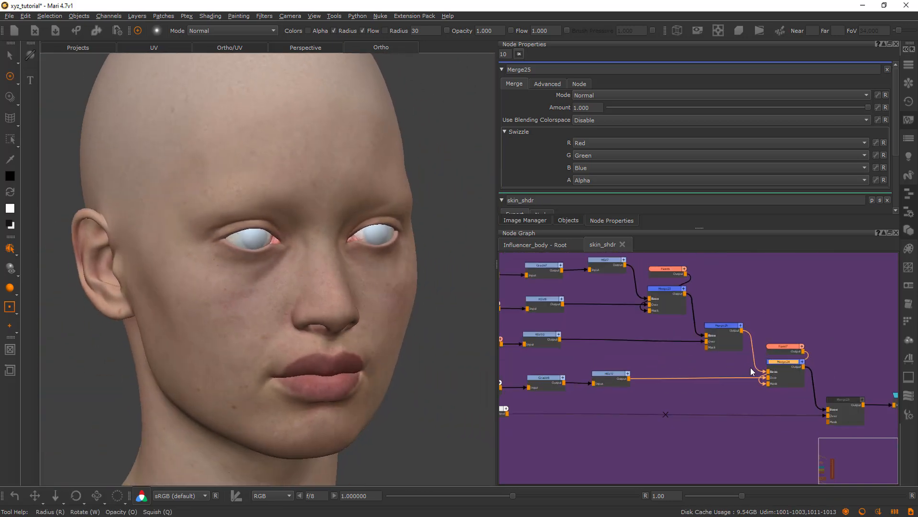
{"action": "middle_click_drag", "start_coordinate": [751, 368], "coordinate": [712, 367]}
{"action": "left_click", "coordinate": [803, 396]}
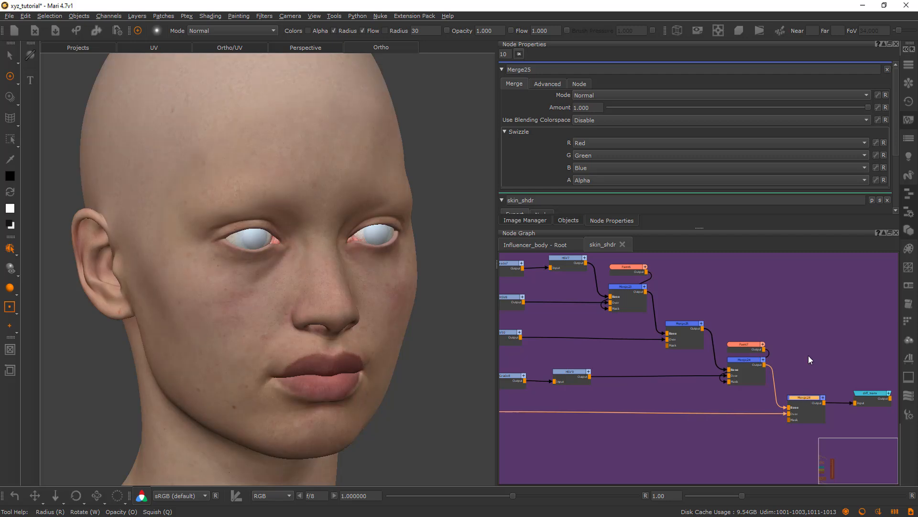
Inspect the color values of the Color2 node and the blend settings of the Merge28 node it feeds
{"action": "middle_click_drag", "start_coordinate": [685, 387], "coordinate": [825, 347]}
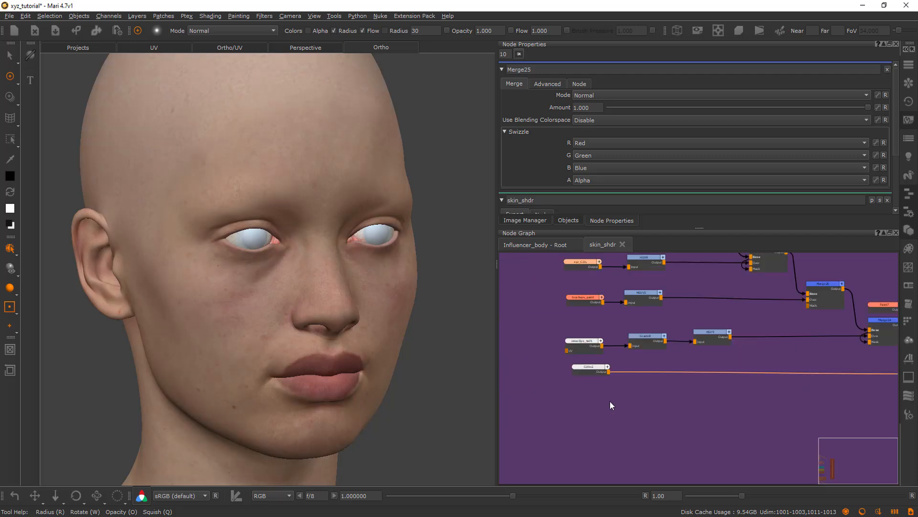
{"action": "left_click", "coordinate": [584, 367]}
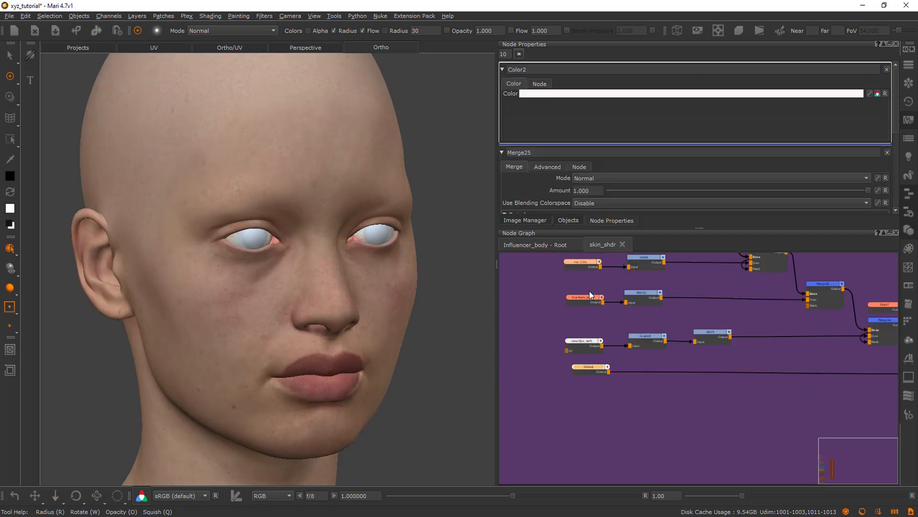
{"action": "left_click", "coordinate": [591, 94]}
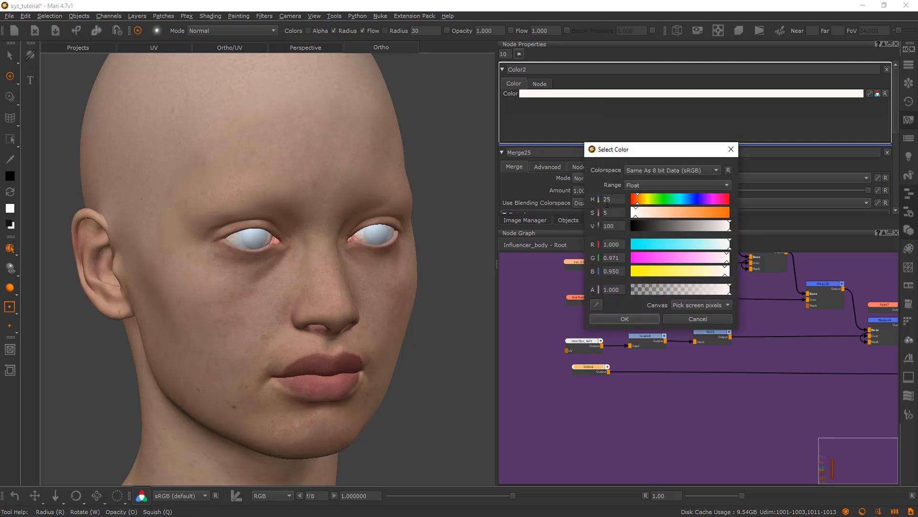
{"action": "left_click", "coordinate": [685, 318]}
{"action": "middle_click_drag", "start_coordinate": [812, 403], "coordinate": [599, 427]}
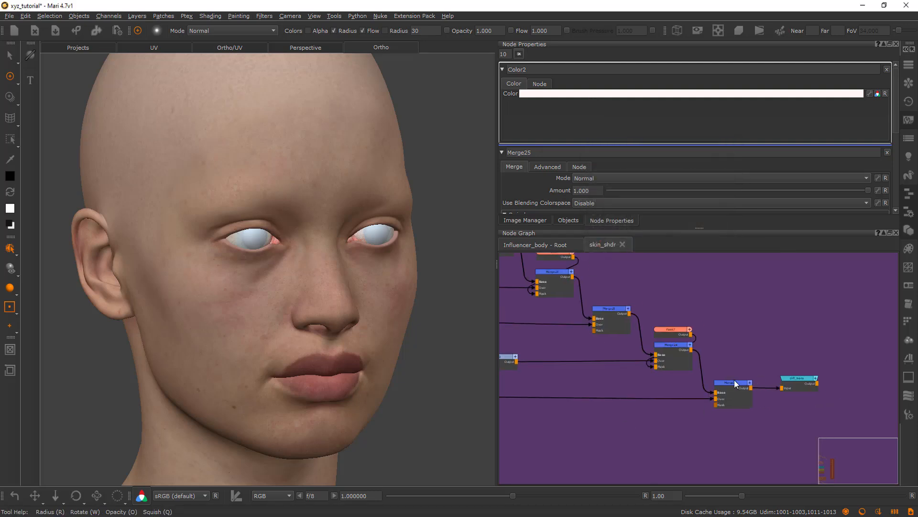
{"action": "left_click", "coordinate": [732, 383]}
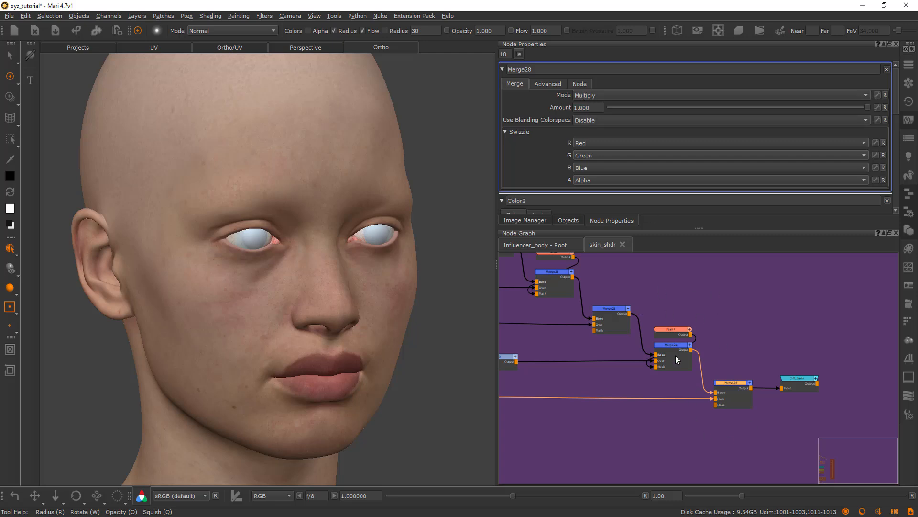
Review the complete DIFFUSE merge chain and examine the combined skin color on the face from different angles
{"action": "middle_click_drag", "start_coordinate": [713, 298], "coordinate": [789, 317]}
{"action": "scroll", "coordinate": [773, 334], "scroll_direction": "down", "scroll_amount": 1}
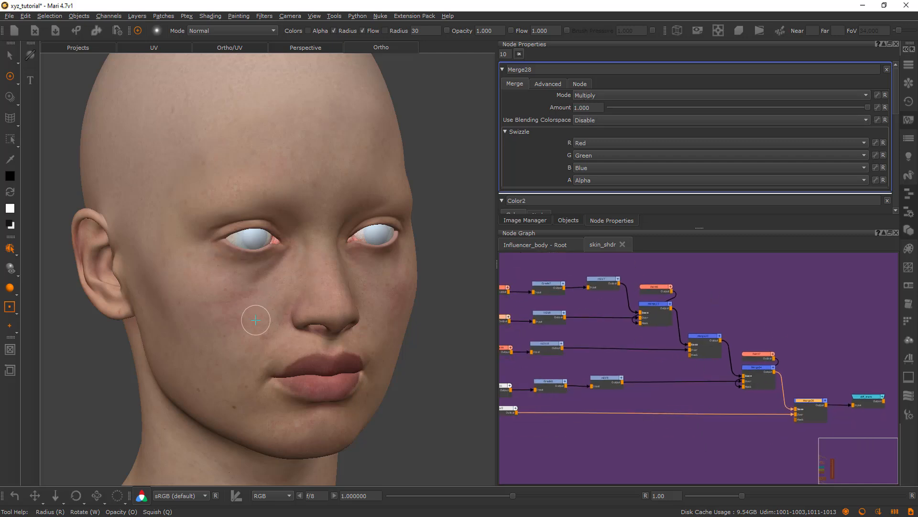
{"action": "mouse_move", "coordinate": [443, 370]}
{"action": "middle_mouse_down"}
{"action": "mouse_move", "coordinate": [410, 353]}
{"action": "mouse_move", "coordinate": [432, 366]}
{"action": "middle_mouse_up"}
{"action": "left_click_drag", "start_coordinate": [432, 366], "coordinate": [452, 366], "text": "alt"}
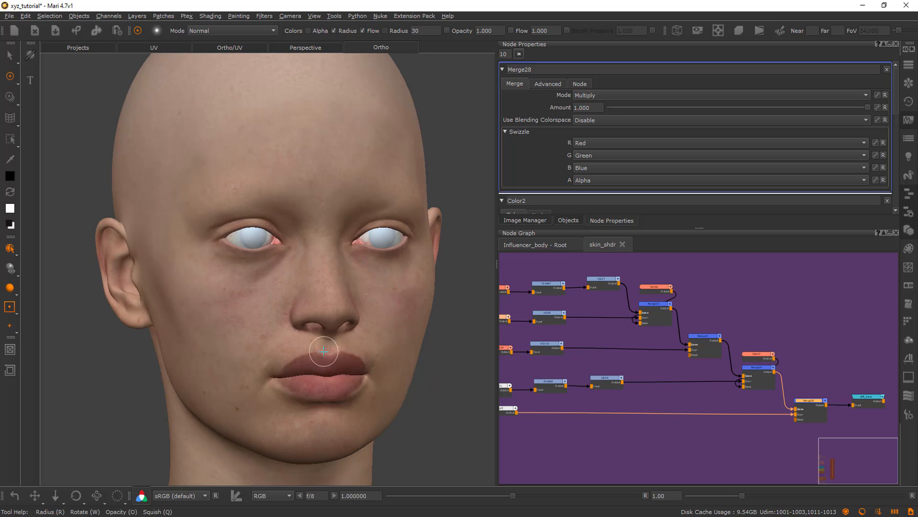
{"action": "middle_click_drag", "start_coordinate": [324, 351], "coordinate": [340, 328], "text": "alt"}
{"action": "right_click_drag", "start_coordinate": [381, 309], "coordinate": [358, 266], "text": "alt"}
{"action": "left_click_drag", "start_coordinate": [315, 277], "coordinate": [369, 280], "text": "alt"}
{"action": "right_click_drag", "start_coordinate": [330, 287], "coordinate": [356, 314], "text": "alt"}
{"action": "mouse_move", "coordinate": [356, 311]}
{"action": "left_mouse_down", "text": "alt"}
{"action": "mouse_move", "coordinate": [291, 305]}
{"action": "mouse_move", "coordinate": [326, 308]}
{"action": "left_mouse_up", "text": "alt"}
{"action": "right_click_drag", "start_coordinate": [354, 311], "coordinate": [345, 300], "text": "alt"}
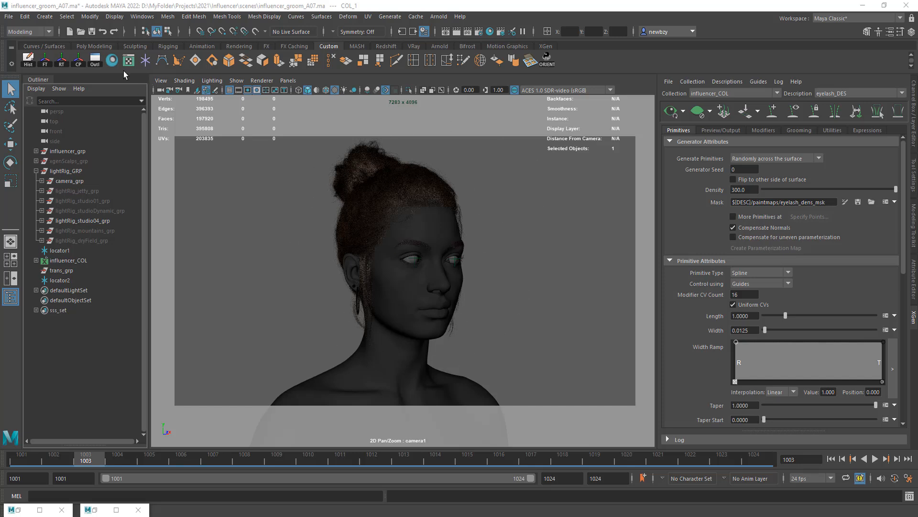
Open the Hypershade and inspect the image path and color space of the COLnoMakeup file texture
{"action": "left_click", "coordinate": [112, 60]}
{"action": "middle_click_drag", "start_coordinate": [431, 240], "coordinate": [354, 307], "text": "alt"}
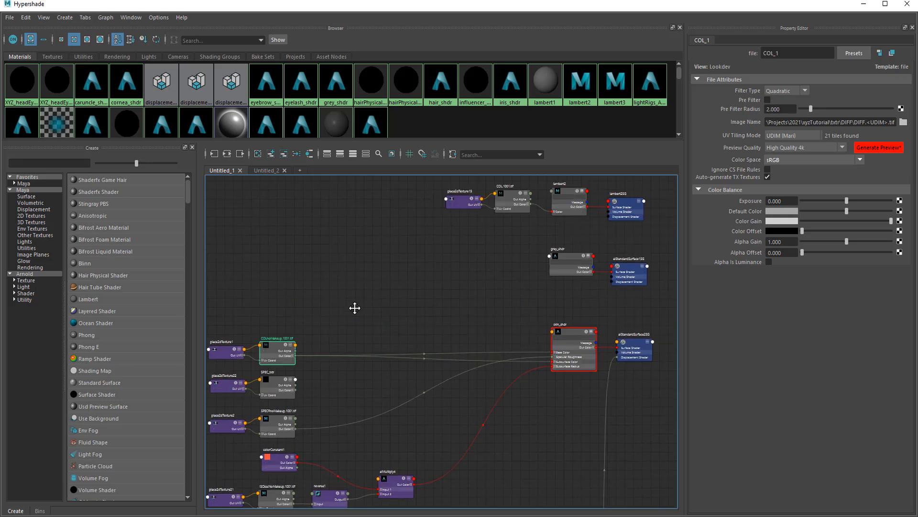
{"action": "scroll", "coordinate": [409, 313], "scroll_direction": "up", "scroll_amount": 5}
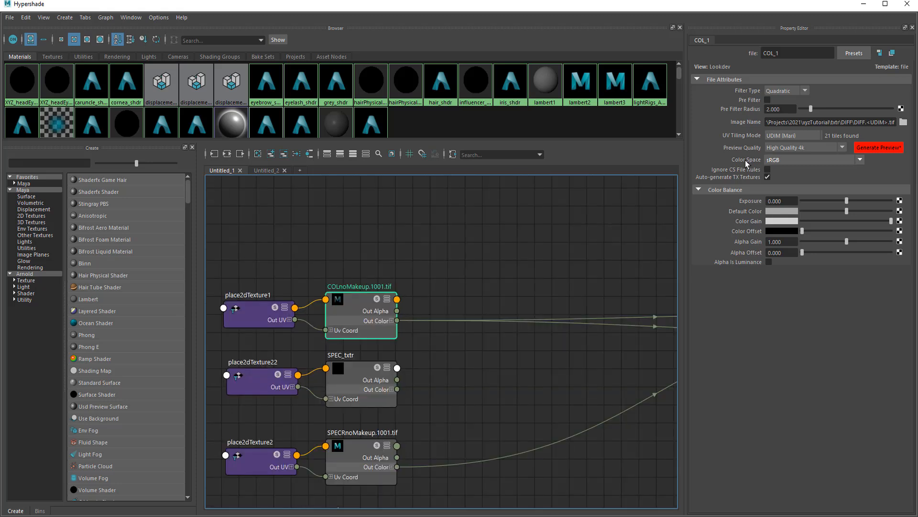
{"action": "left_click_drag", "start_coordinate": [777, 123], "coordinate": [895, 120]}
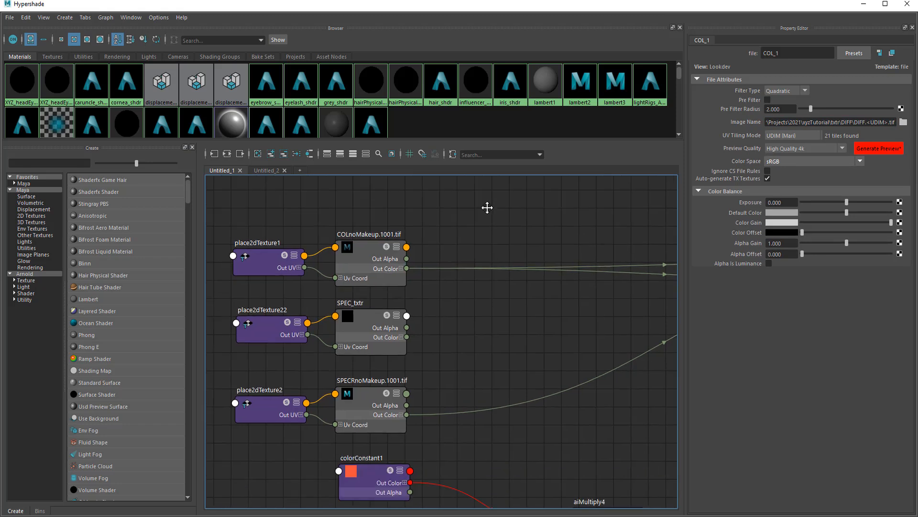
Inspect the SPECRnoMakeup texture's file settings and trace the subsurface and displacement branches down to the DISPlips texture
{"action": "left_click", "coordinate": [392, 335]}
{"action": "middle_click_drag", "start_coordinate": [472, 316], "coordinate": [482, 270], "text": "alt"}
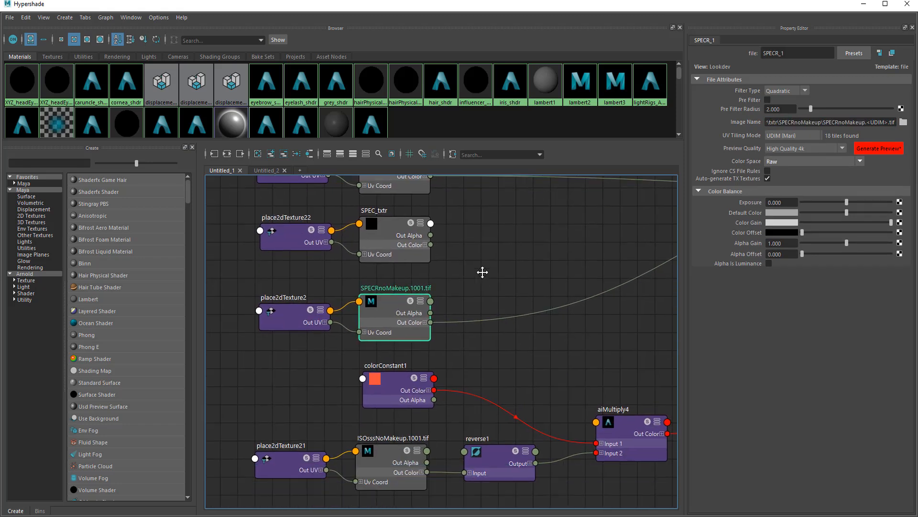
{"action": "right_click_drag", "start_coordinate": [491, 271], "coordinate": [441, 294], "text": "alt"}
{"action": "middle_click_drag", "start_coordinate": [514, 309], "coordinate": [442, 223], "text": "alt"}
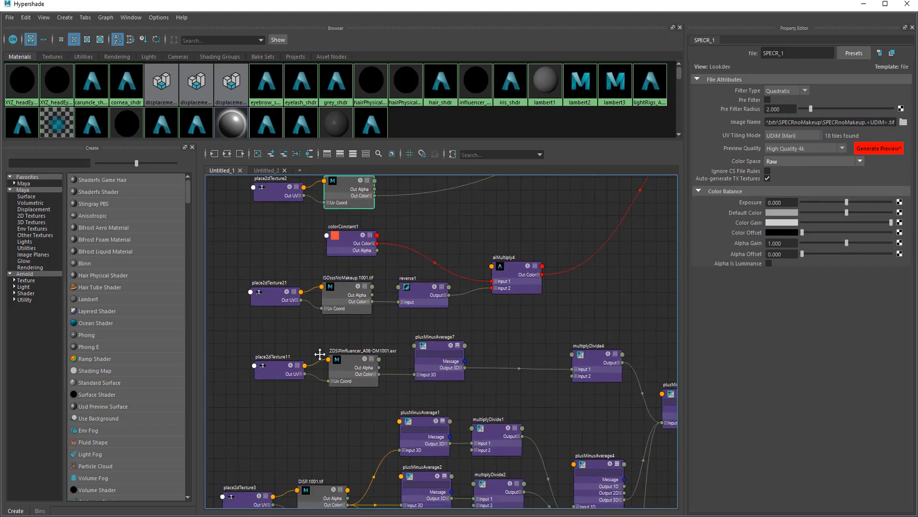
{"action": "right_click_drag", "start_coordinate": [320, 355], "coordinate": [282, 371], "text": "alt"}
{"action": "middle_click_drag", "start_coordinate": [304, 400], "coordinate": [373, 313], "text": "alt"}
{"action": "middle_click_drag", "start_coordinate": [356, 368], "coordinate": [353, 287], "text": "alt"}
{"action": "middle_click_drag", "start_coordinate": [341, 347], "coordinate": [348, 247], "text": "alt"}
{"action": "right_click_drag", "start_coordinate": [348, 245], "coordinate": [376, 255], "text": "alt"}
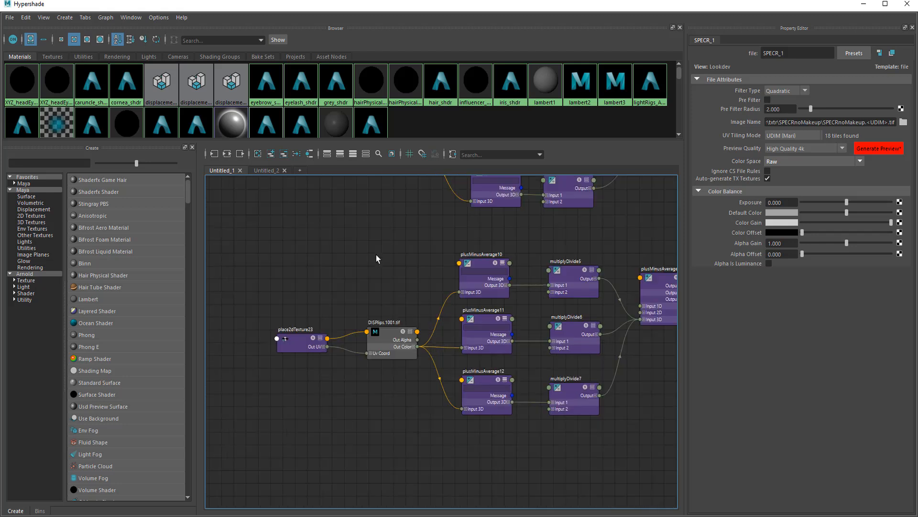
Inspect the file settings of the DISP texture and its three outgoing connections
{"action": "middle_click_drag", "start_coordinate": [375, 226], "coordinate": [380, 433], "text": "alt"}
{"action": "right_click_drag", "start_coordinate": [353, 332], "coordinate": [380, 341], "text": "alt"}
{"action": "left_click", "coordinate": [385, 340]}
{"action": "middle_click_drag", "start_coordinate": [424, 289], "coordinate": [320, 281], "text": "alt"}
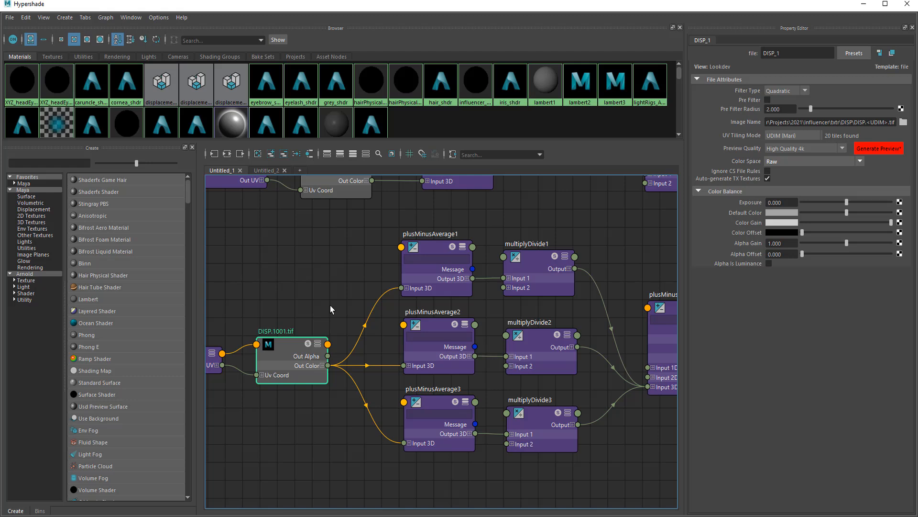
Inspect the Input 3D offsets of the three plusMinusAverage nodes fed by the DISP texture
{"action": "left_click", "coordinate": [432, 245]}
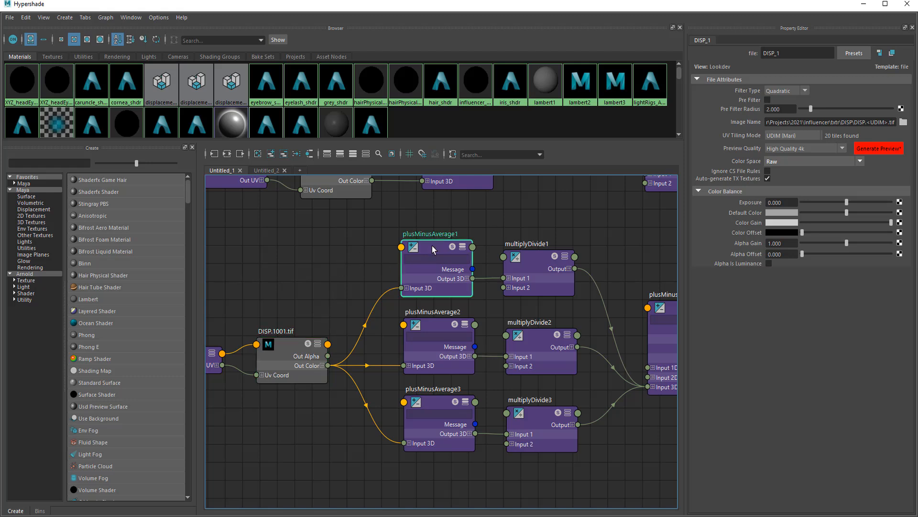
{"action": "left_click", "coordinate": [439, 328]}
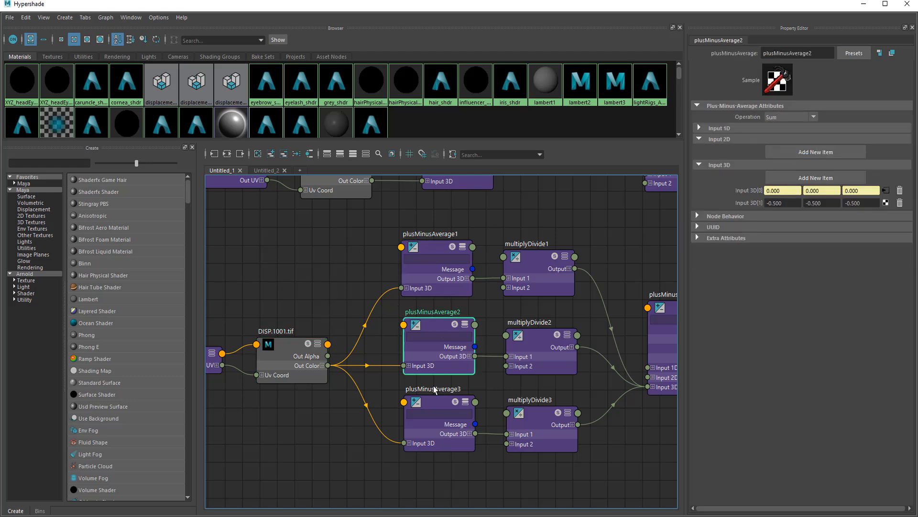
{"action": "left_click", "coordinate": [436, 402]}
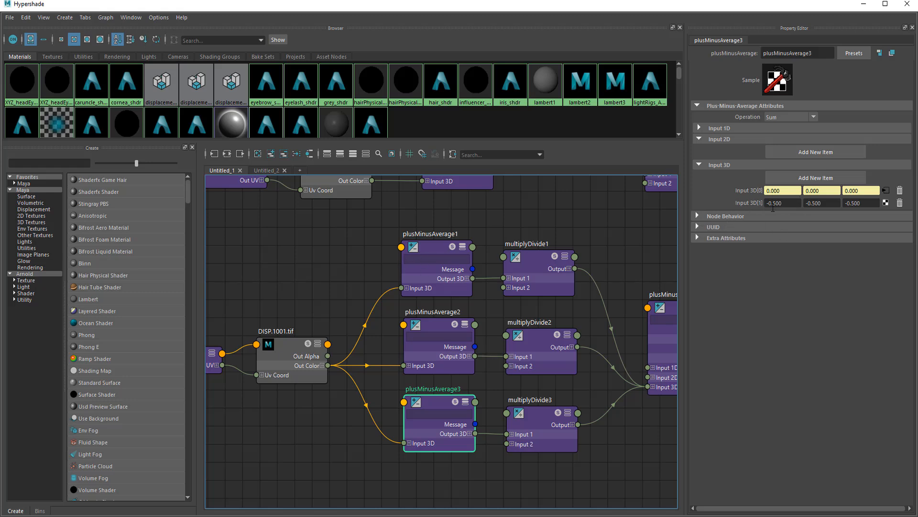
{"action": "middle_click_drag", "start_coordinate": [588, 207], "coordinate": [555, 206], "text": "alt"}
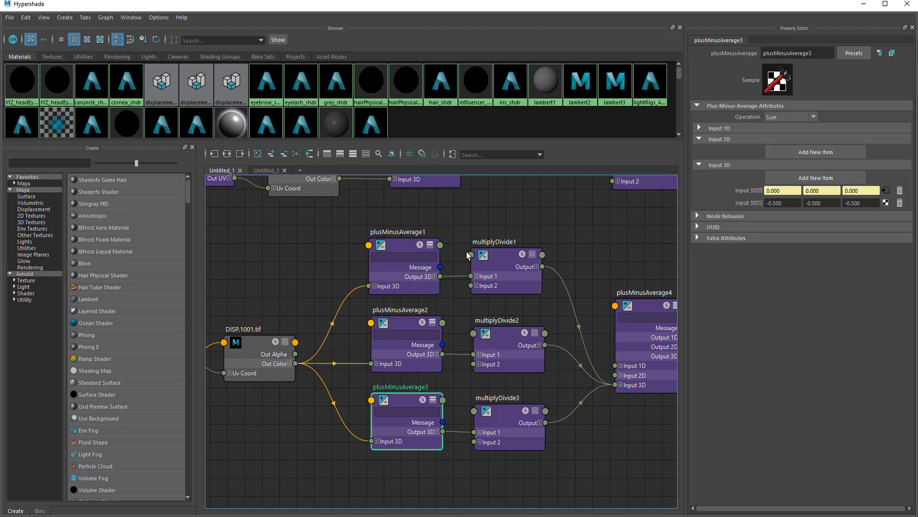
Inspect the Input 2 multipliers of multiplyDivide1, multiplyDivide2 and multiplyDivide3 in the DISP branch
{"action": "left_click", "coordinate": [503, 254]}
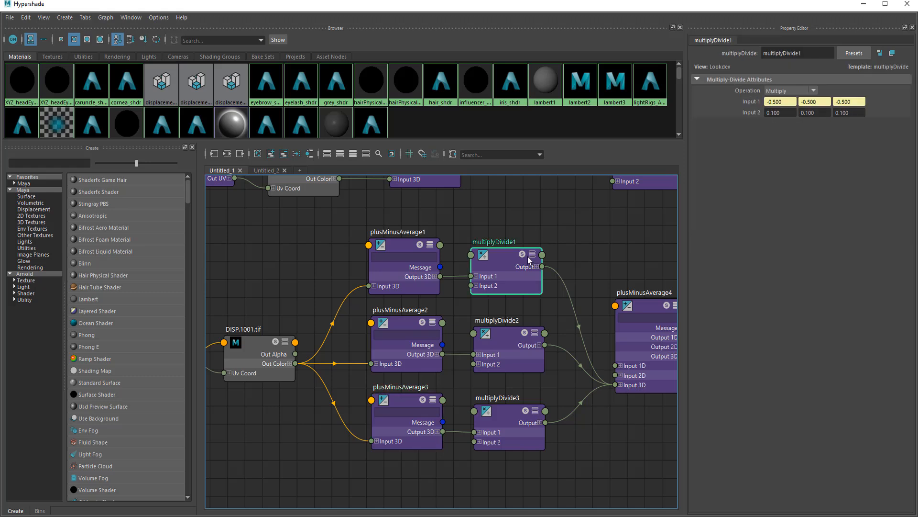
{"action": "left_click", "coordinate": [506, 332]}
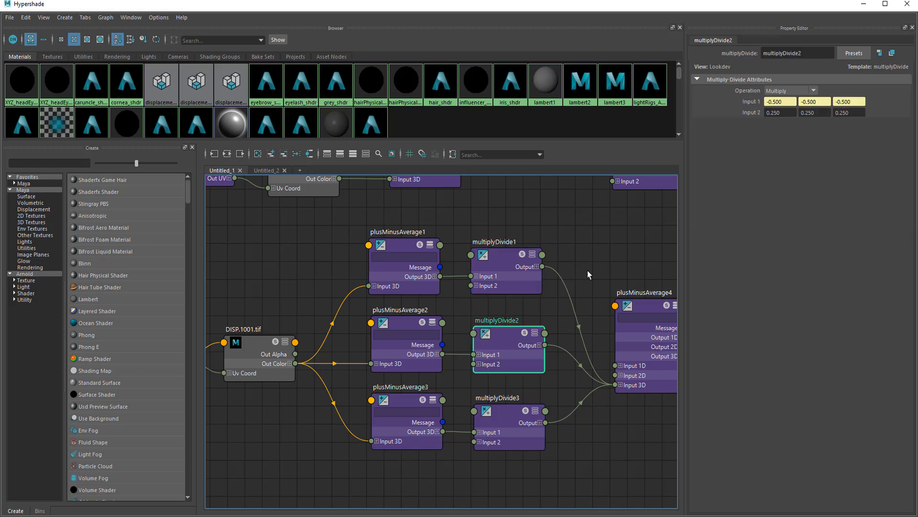
{"action": "left_click", "coordinate": [505, 411]}
{"action": "middle_click_drag", "start_coordinate": [594, 232], "coordinate": [560, 249], "text": "alt"}
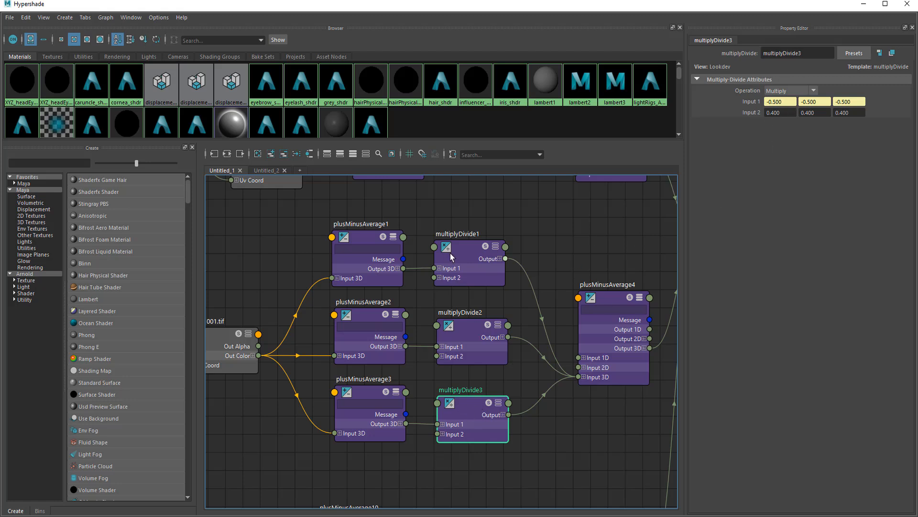
Compare the strengths of the three multiplyDivide nodes again and review how plusMinusAverage4 sums them
{"action": "left_click", "coordinate": [464, 246]}
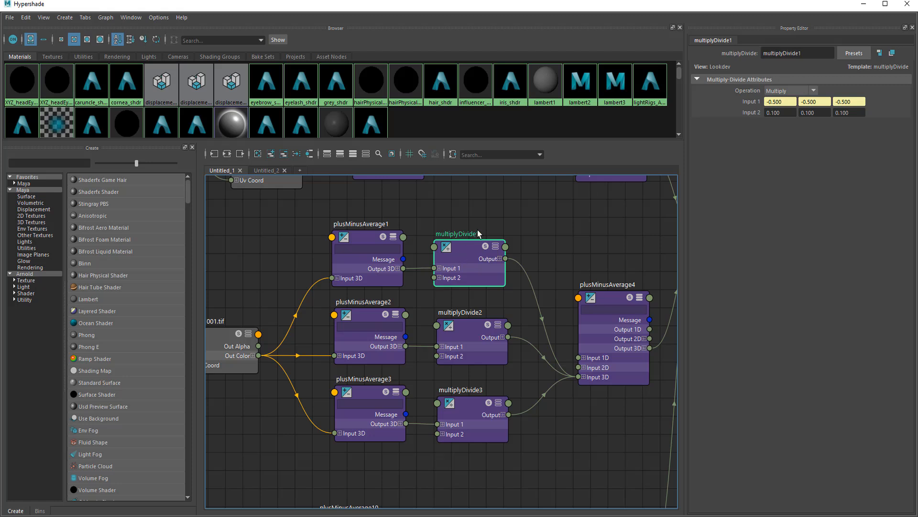
{"action": "left_click", "coordinate": [473, 409]}
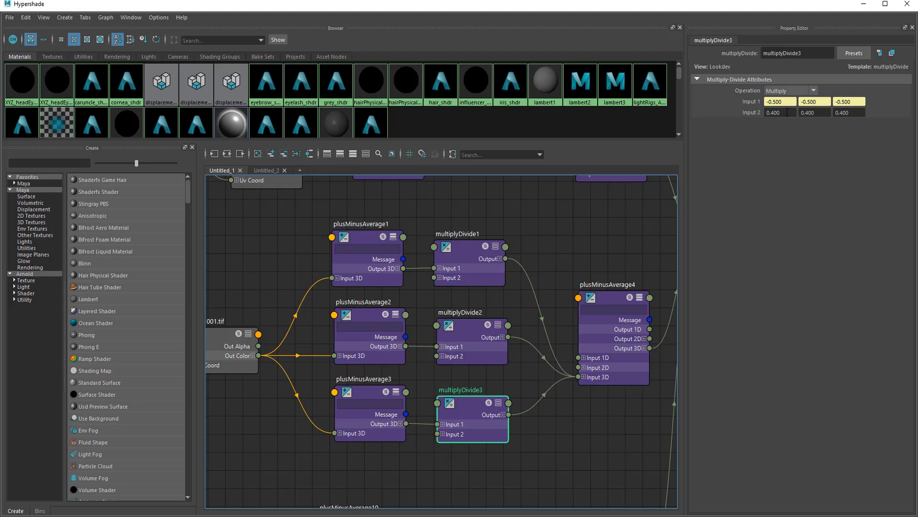
{"action": "left_click", "coordinate": [469, 326]}
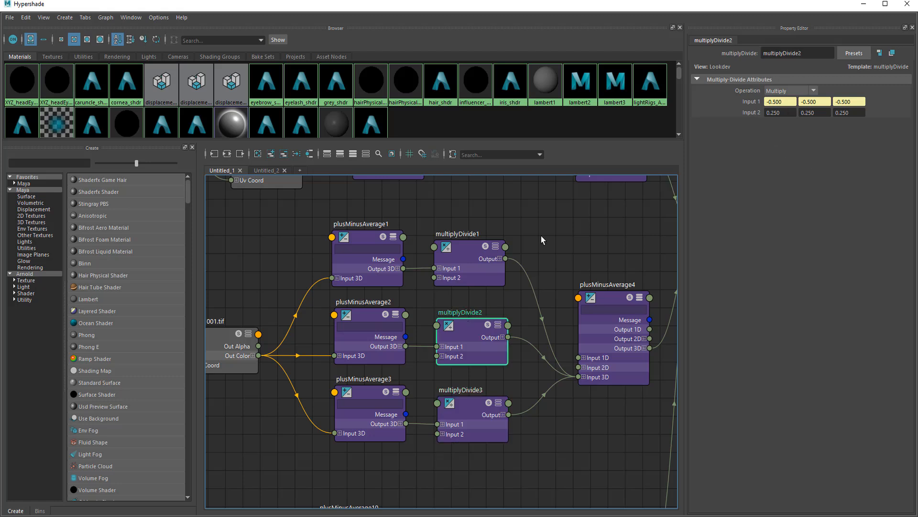
{"action": "left_click", "coordinate": [469, 253]}
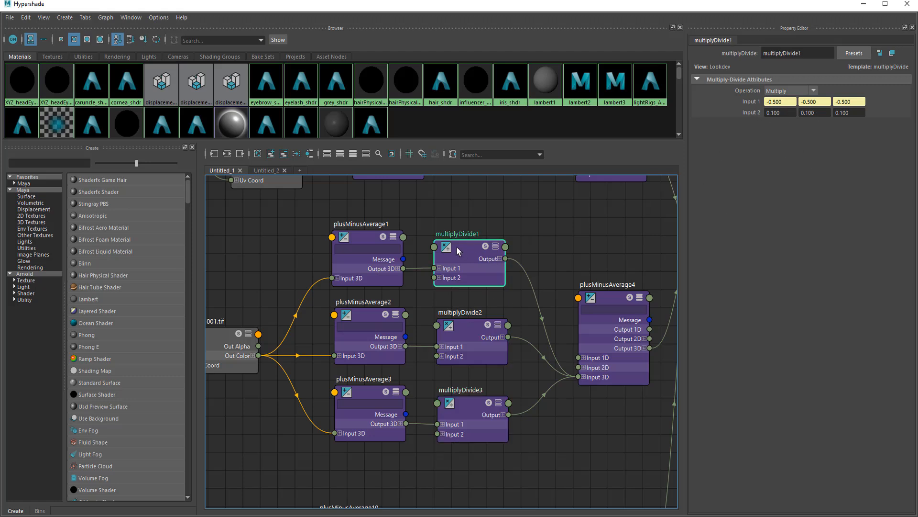
{"action": "middle_click_drag", "start_coordinate": [529, 295], "coordinate": [582, 271]}
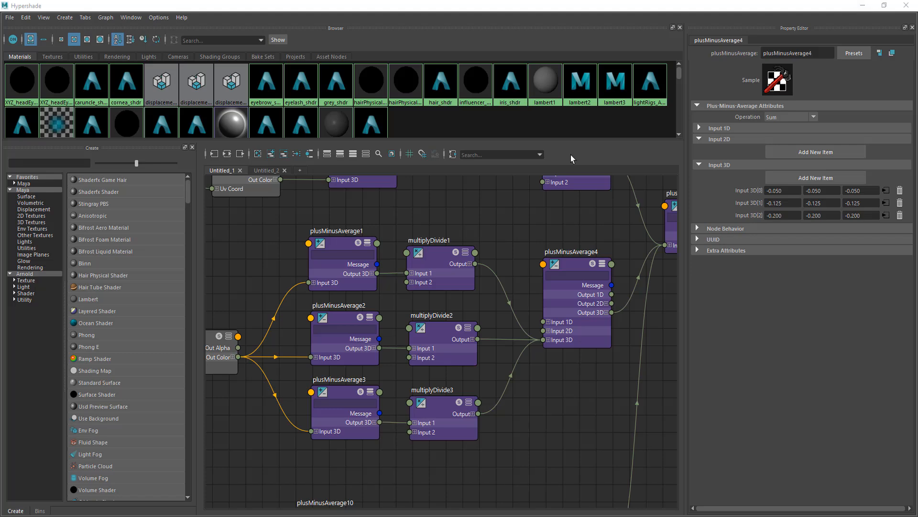
Minimize the Hypershade, bring up the Arnold RenderView, and examine the rendered skin around the nose and cheeks up close
{"action": "left_click", "coordinate": [865, 7]}
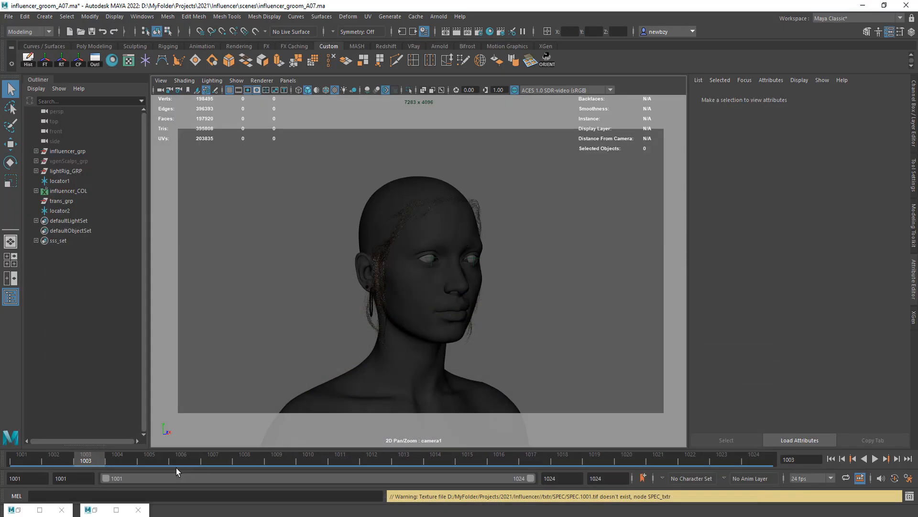
{"action": "left_click", "coordinate": [39, 511]}
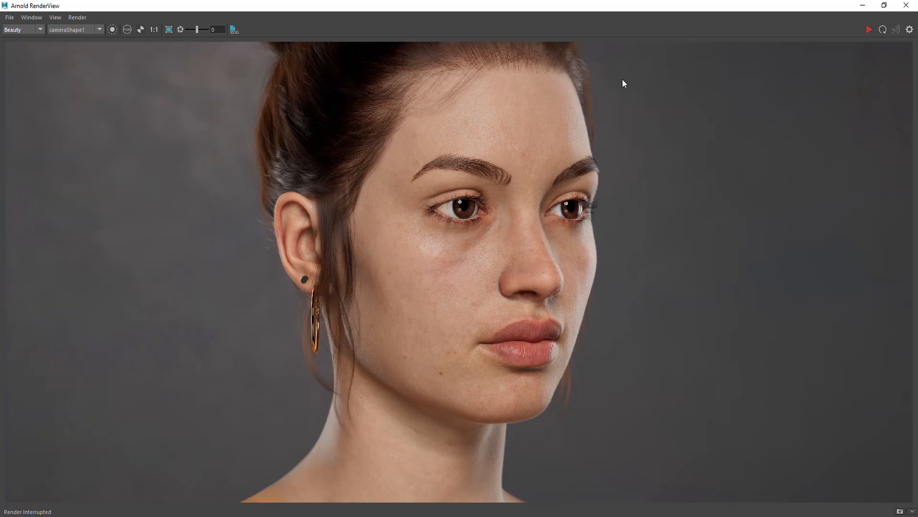
{"action": "middle_click_drag", "start_coordinate": [478, 250], "coordinate": [469, 237]}
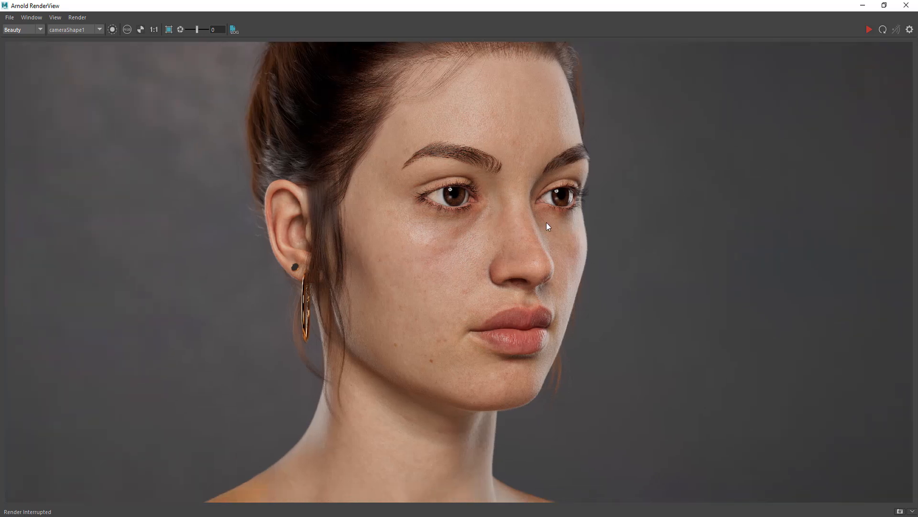
{"action": "scroll", "coordinate": [508, 247], "scroll_direction": "up", "scroll_amount": 2}
{"action": "right_click_drag", "start_coordinate": [569, 247], "coordinate": [544, 286], "text": "alt"}
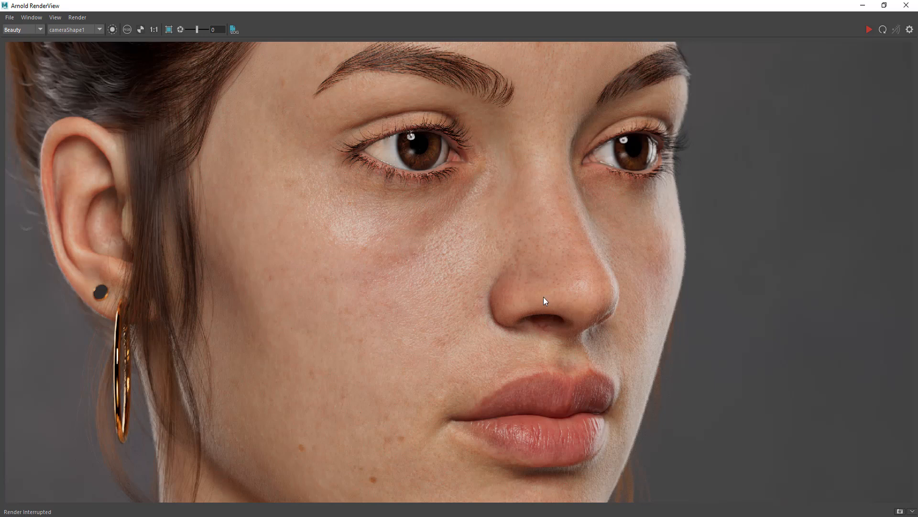
{"action": "scroll", "coordinate": [546, 301], "scroll_direction": "up", "scroll_amount": 2}
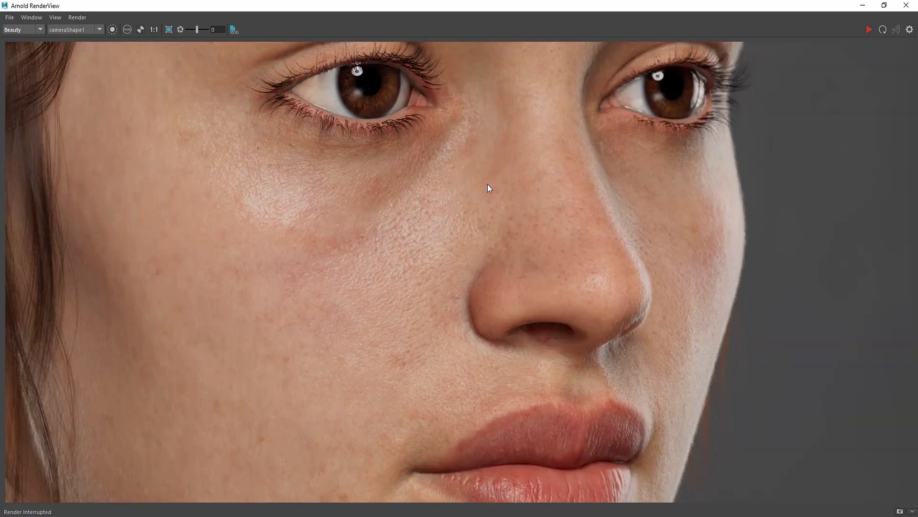
{"action": "middle_click_drag", "start_coordinate": [536, 201], "coordinate": [543, 106]}
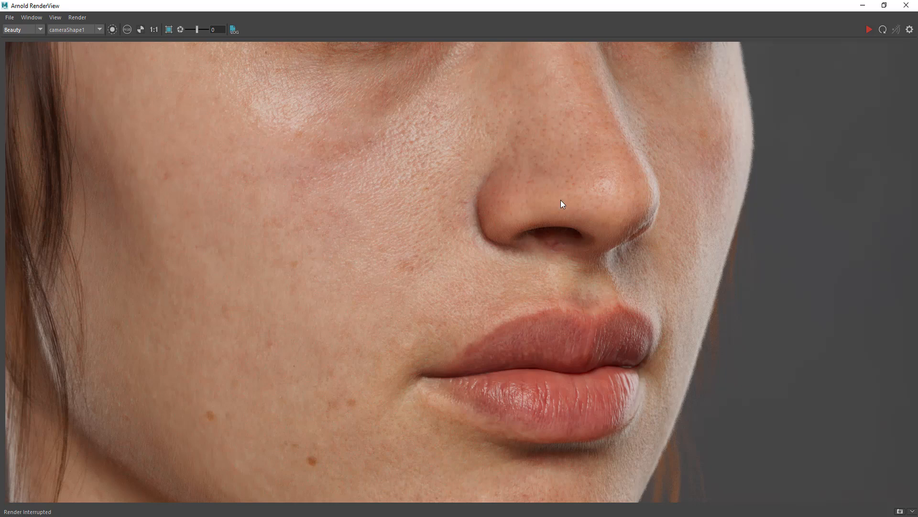
{"action": "scroll", "coordinate": [604, 137], "scroll_direction": "up", "scroll_amount": 3}
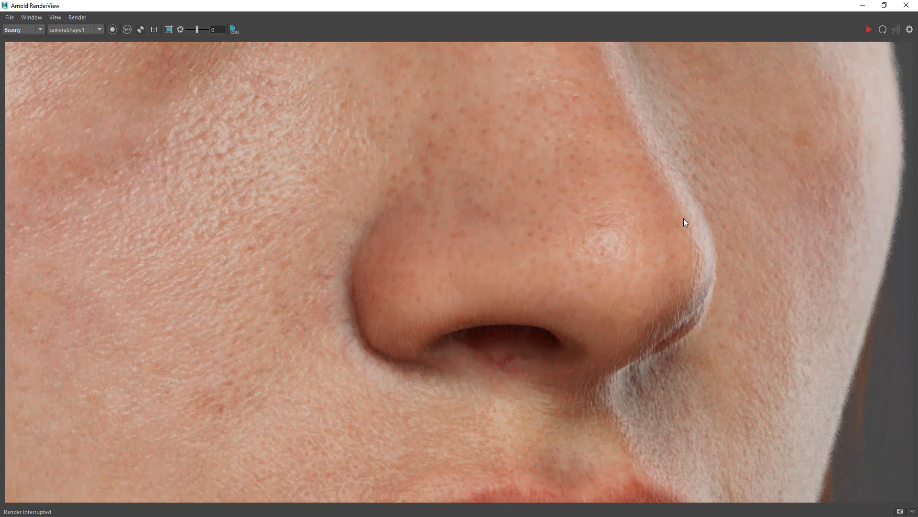
{"action": "scroll", "coordinate": [360, 261], "scroll_direction": "down", "scroll_amount": 2}
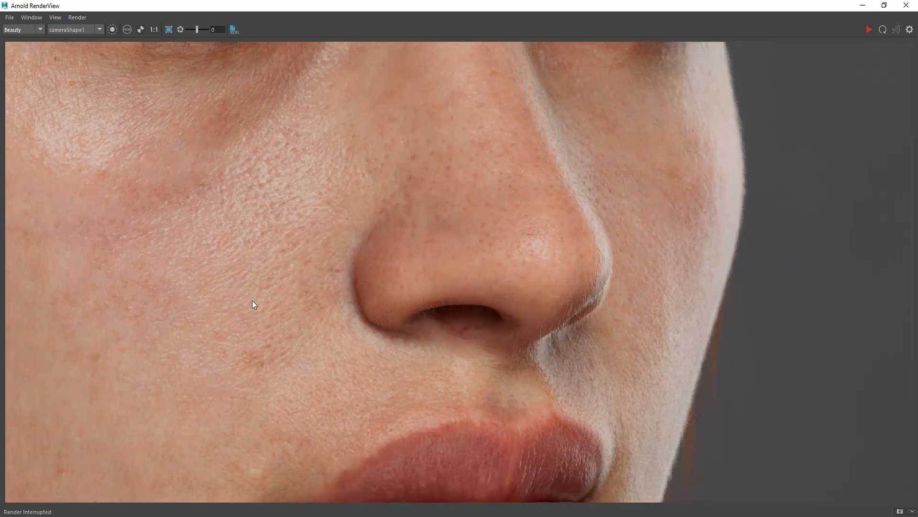
Examine the displacement and color detail of the rendered lips, cheek and eye area up close
{"action": "middle_click_drag", "start_coordinate": [282, 299], "coordinate": [325, 228]}
{"action": "middle_click_drag", "start_coordinate": [312, 285], "coordinate": [331, 242]}
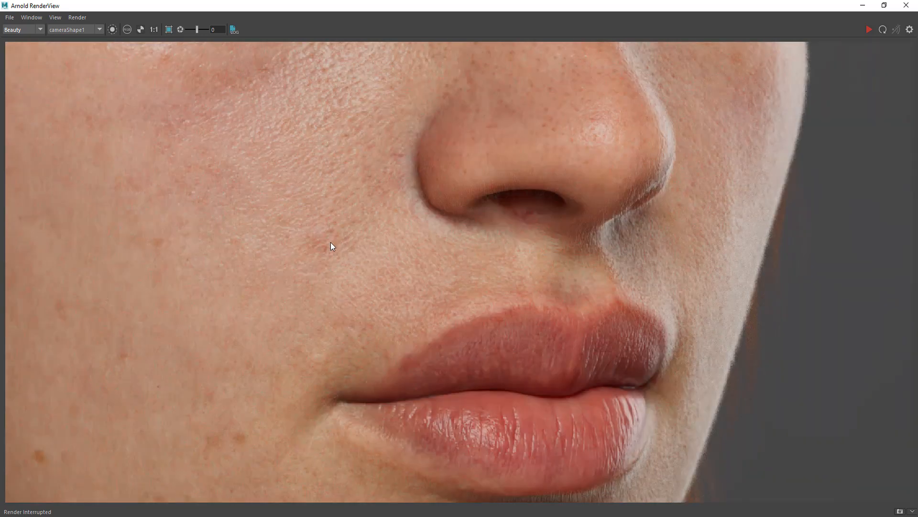
{"action": "middle_click_drag", "start_coordinate": [488, 366], "coordinate": [599, 271]}
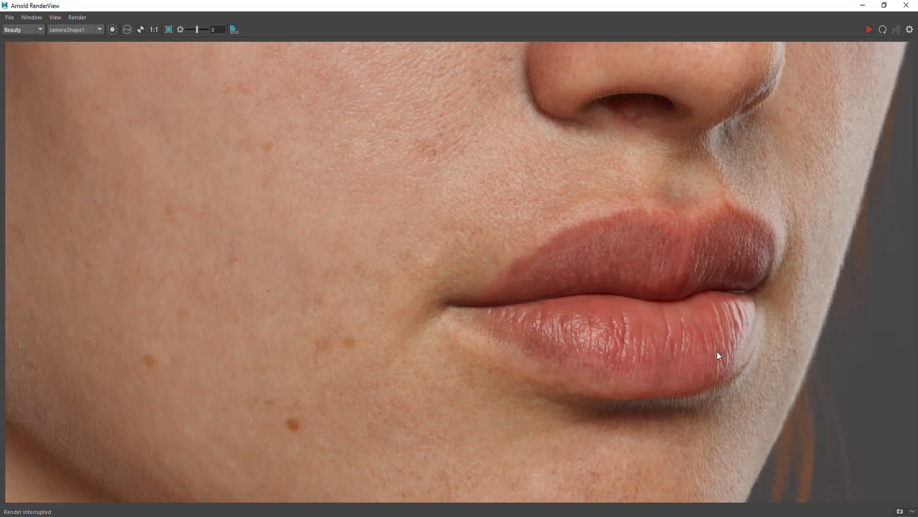
{"action": "middle_click_drag", "start_coordinate": [521, 131], "coordinate": [706, 366]}
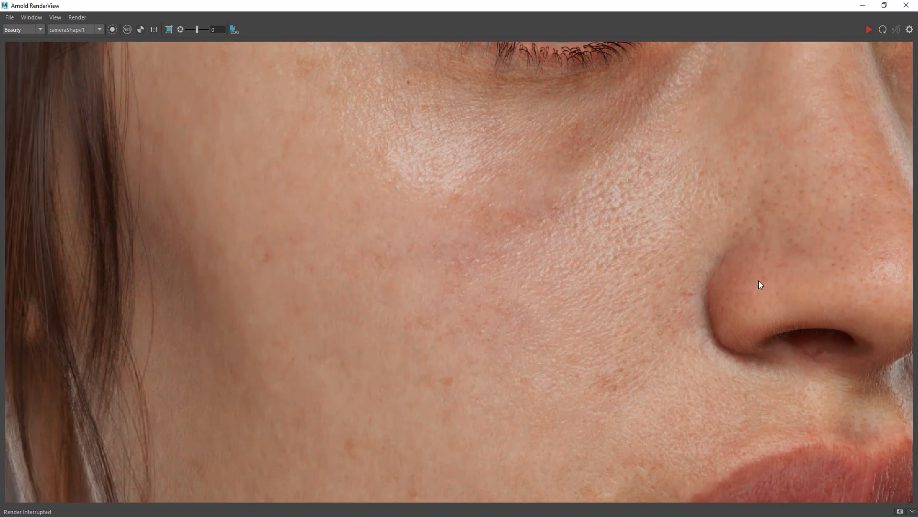
{"action": "middle_click_drag", "start_coordinate": [759, 280], "coordinate": [516, 407]}
{"action": "scroll", "coordinate": [432, 251], "scroll_direction": "down", "scroll_amount": 3}
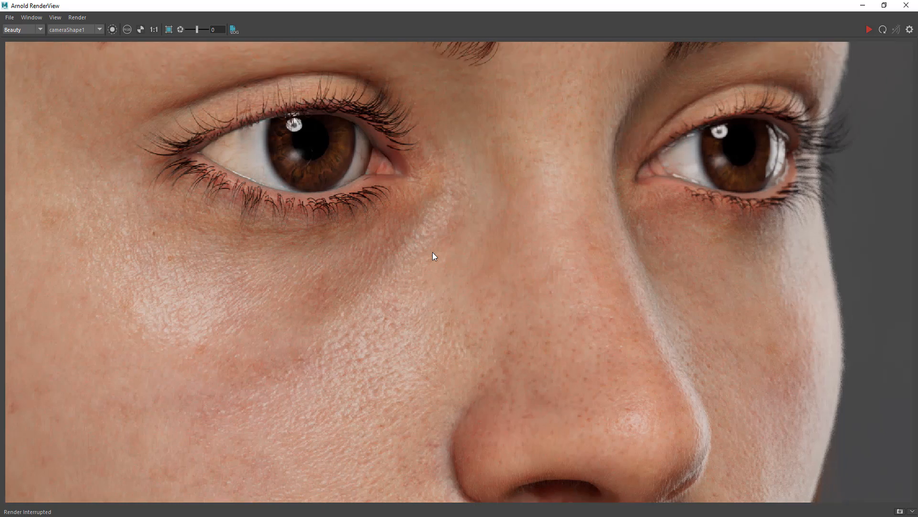